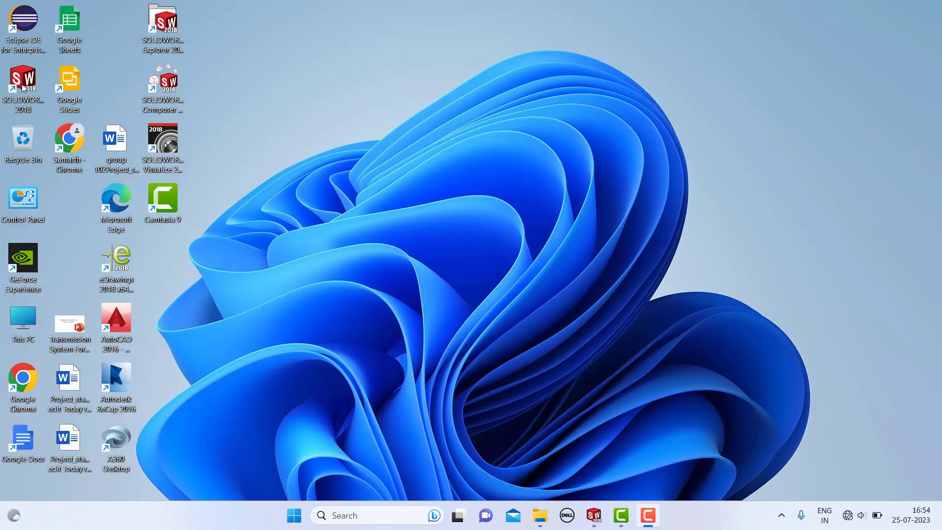
Step: Launch SOLIDWORKS 2018, cancel product activation, dismiss the journal warning and close the Welcome window
drag(23, 87, 351, 47)
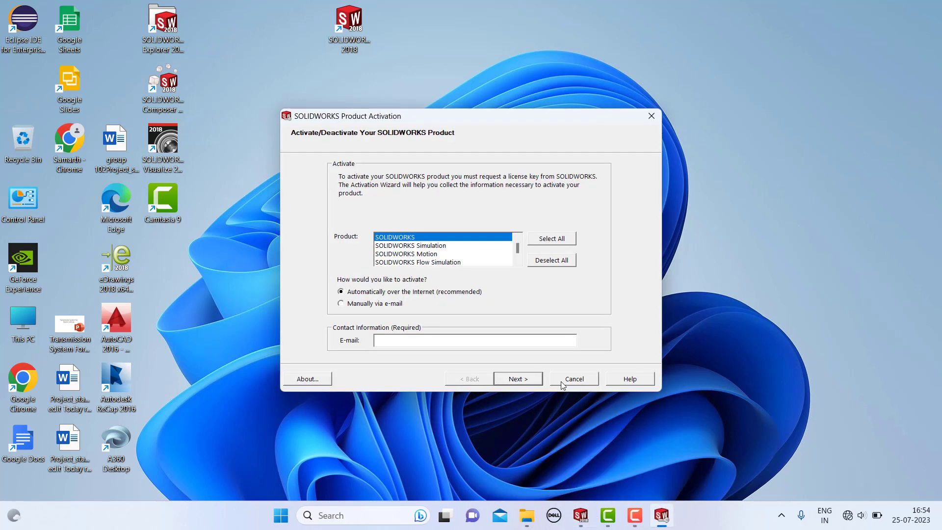
click(561, 381)
click(469, 285)
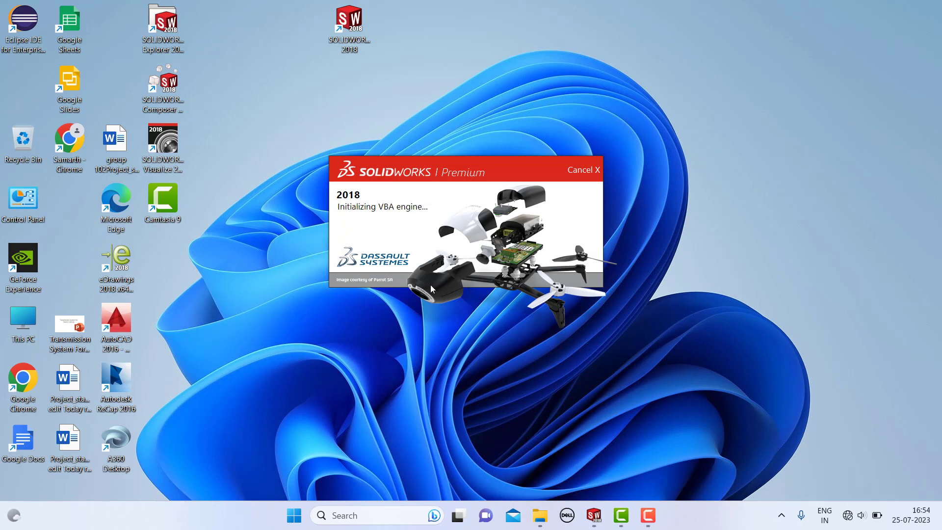
click(545, 290)
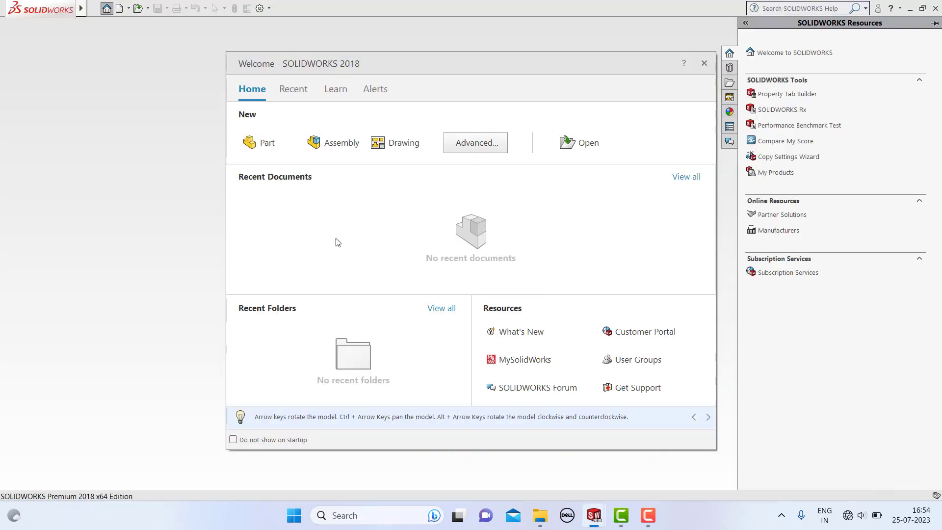
click(704, 63)
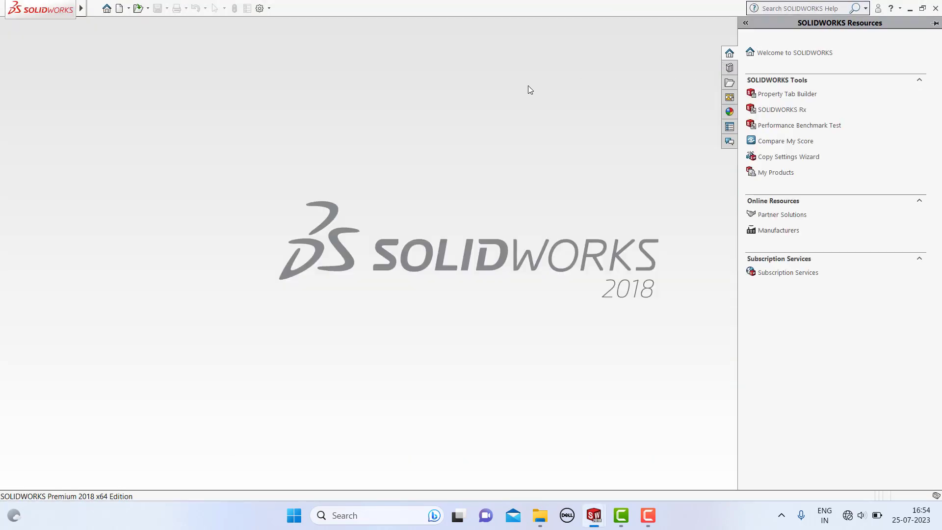
Step: Create a new Part document, Part1
click(123, 11)
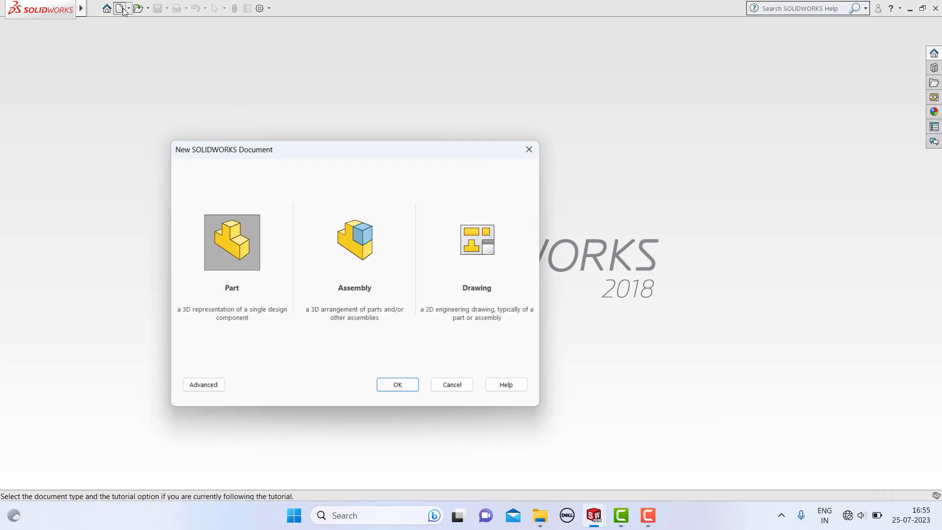
click(243, 247)
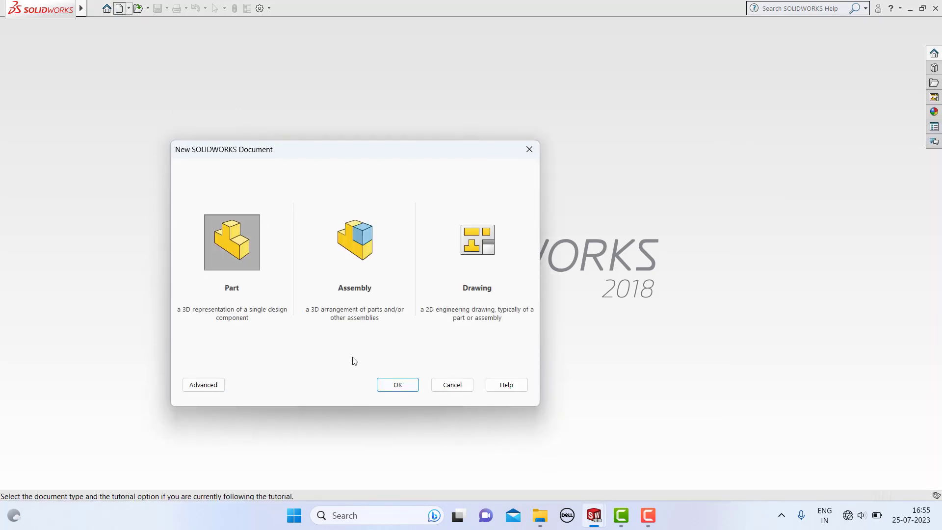
click(397, 385)
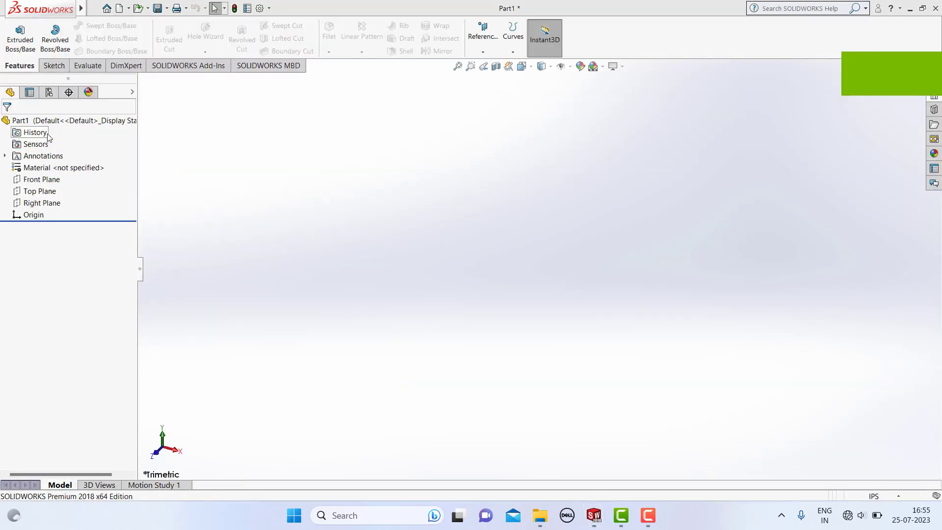
Step: Select the Front, Top and Right planes in turn, ending on the Front Plane
click(42, 180)
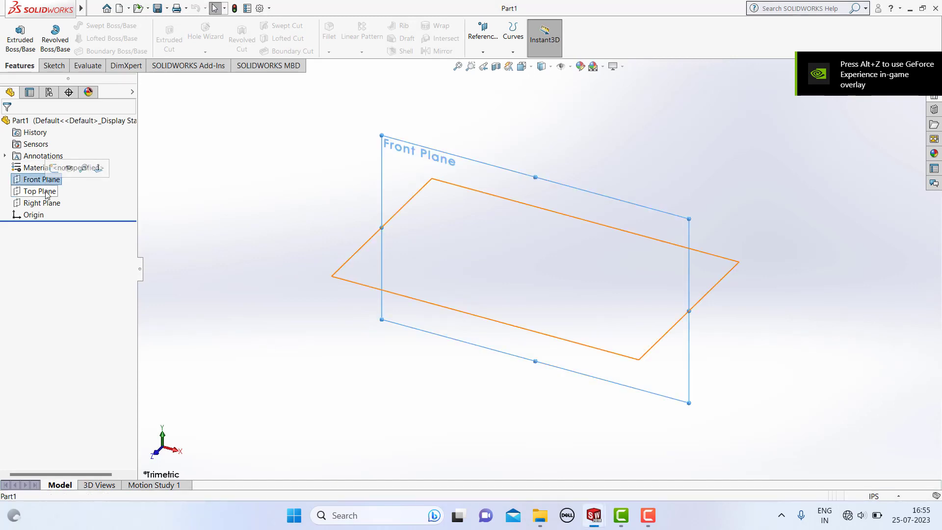
click(46, 192)
click(47, 203)
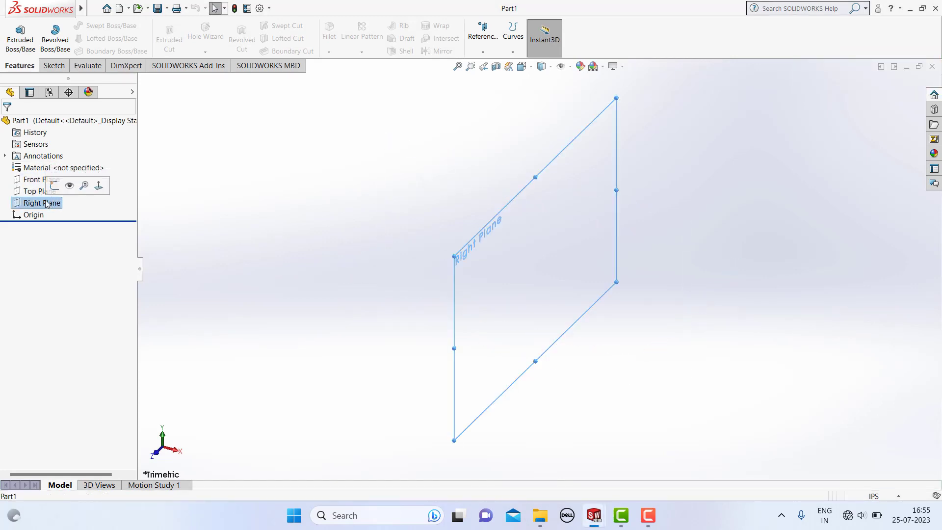
click(31, 181)
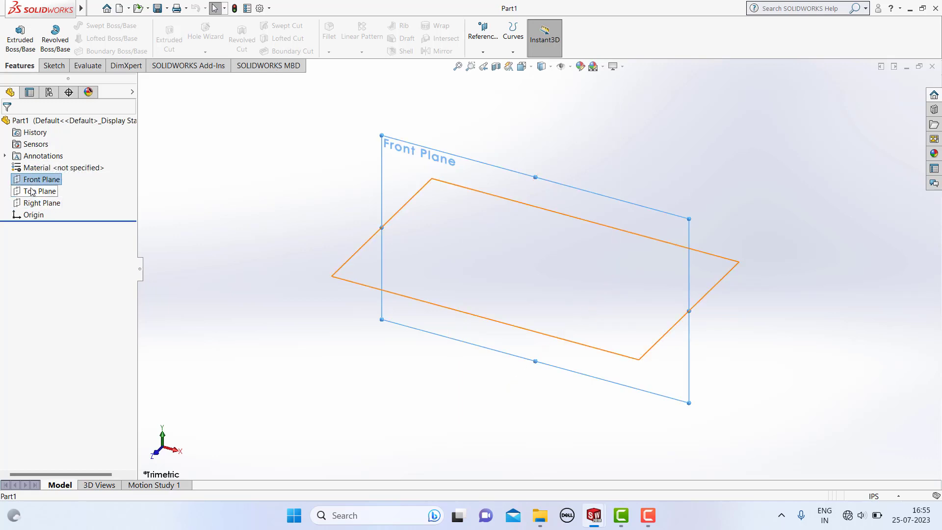
click(328, 213)
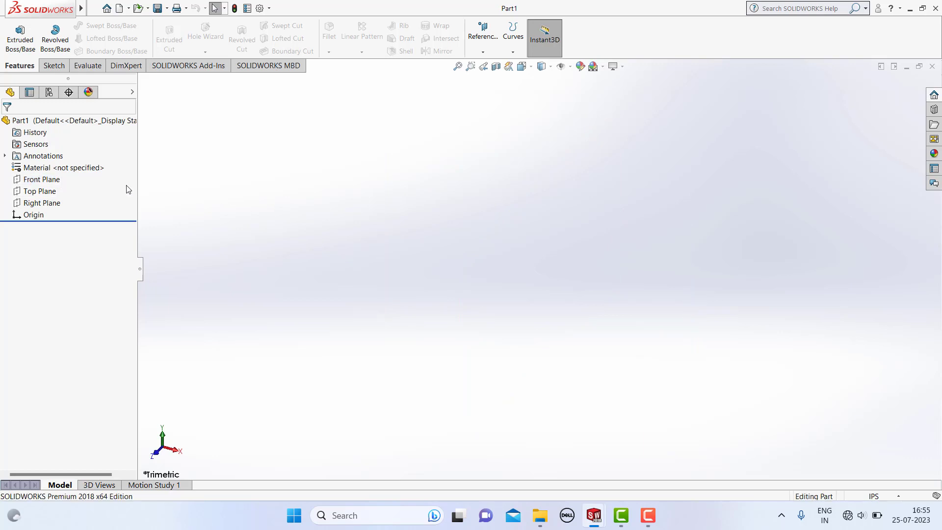
click(52, 180)
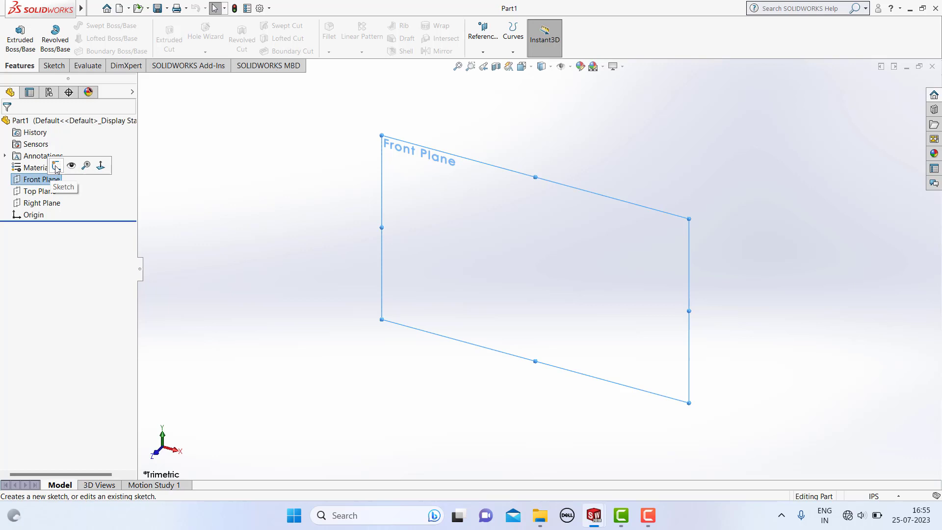
Step: Start a sketch on the Front Plane with an infinite horizontal centerline through the origin
click(55, 166)
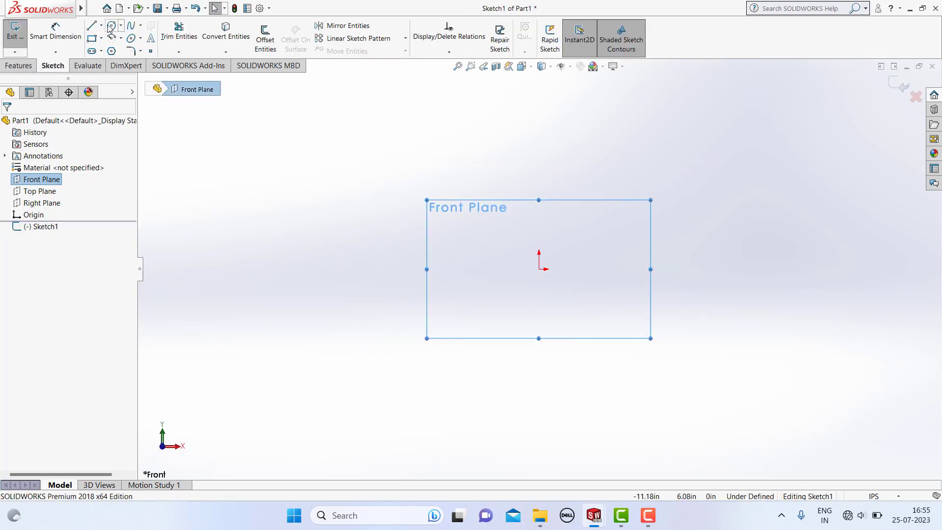
click(101, 25)
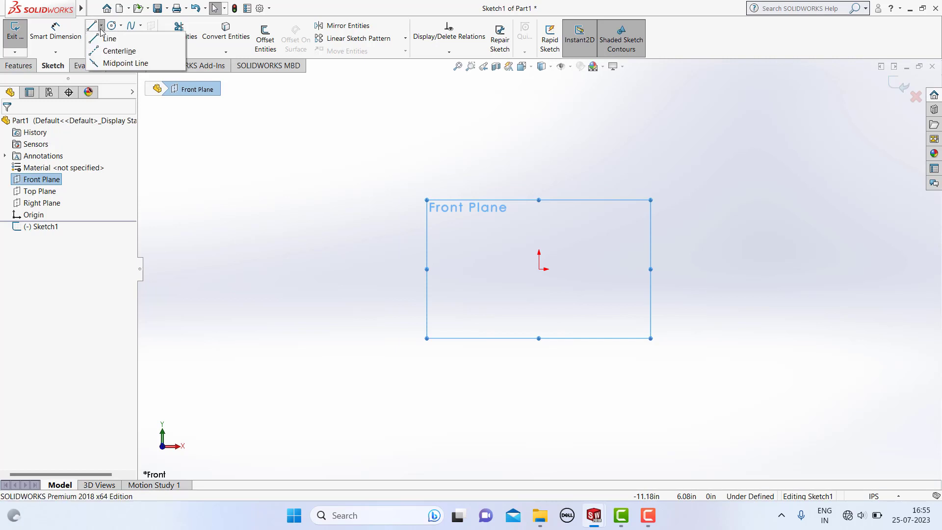
click(118, 51)
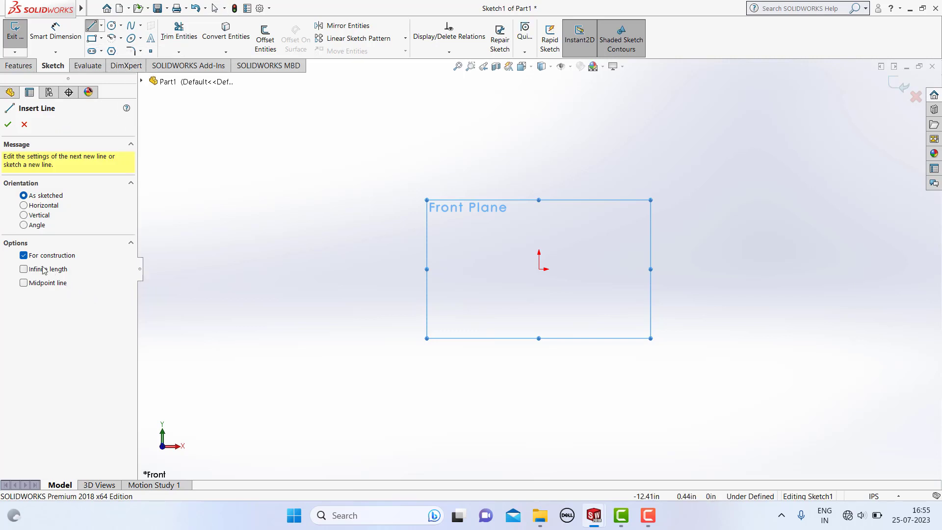
click(45, 270)
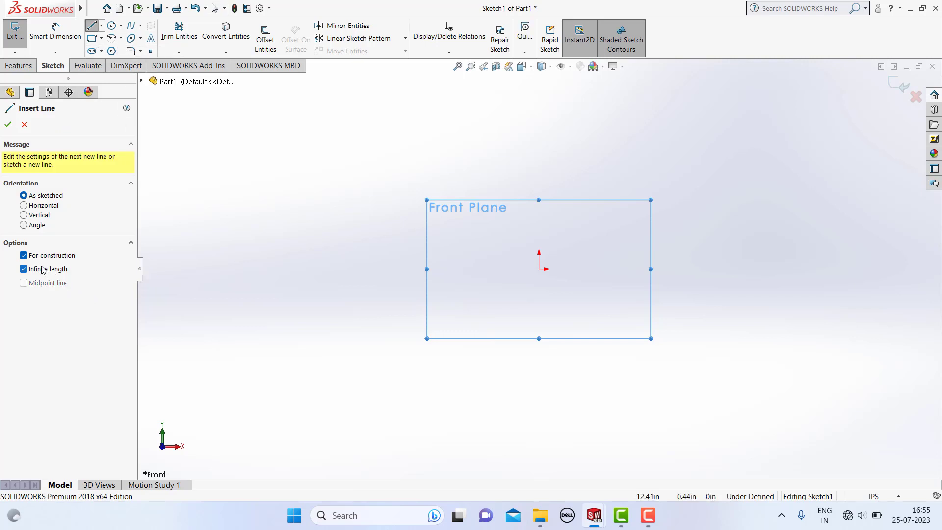
click(47, 207)
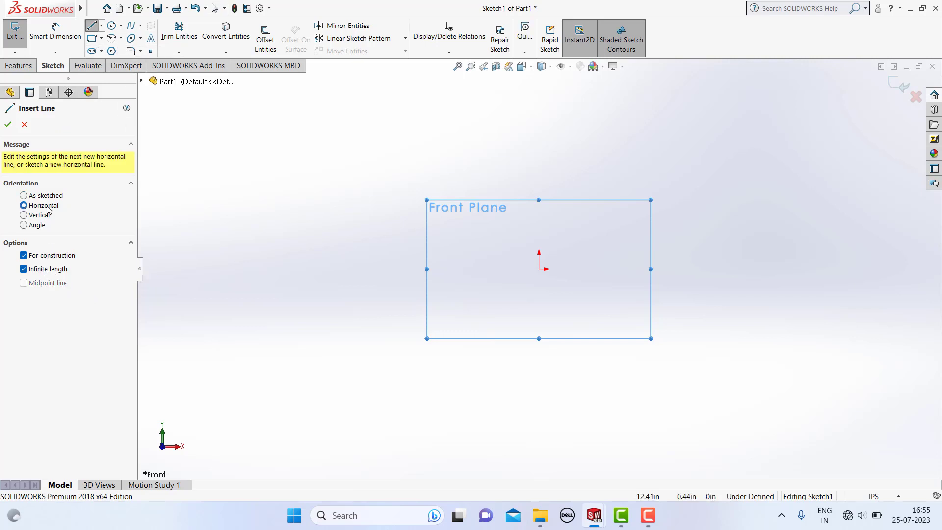
click(539, 270)
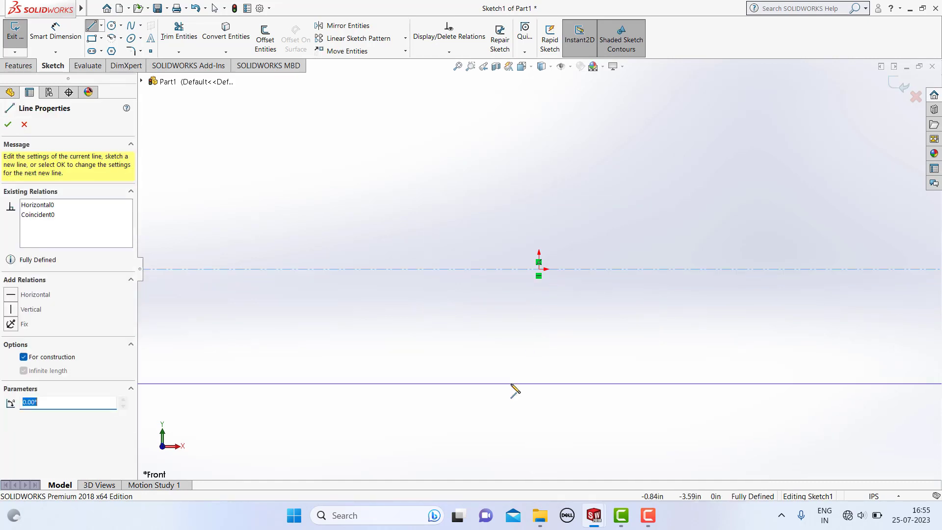
click(7, 125)
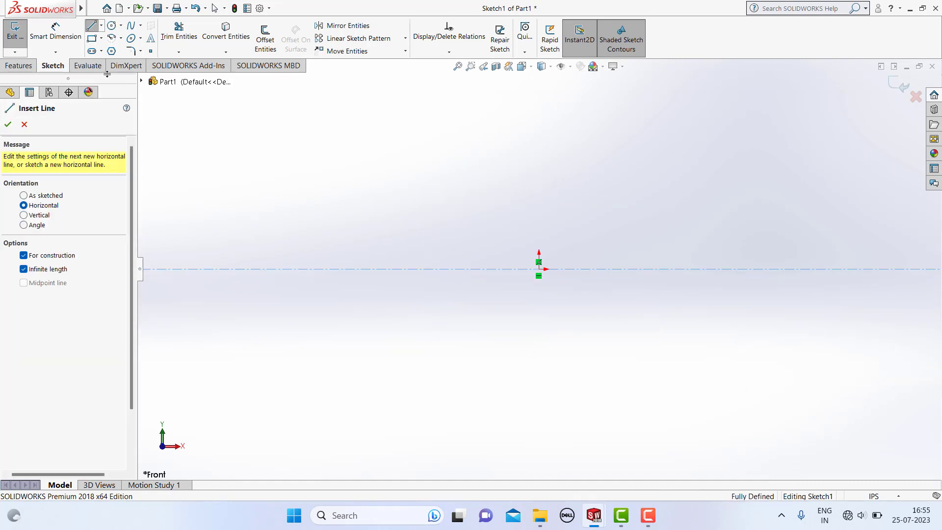
key(Escape)
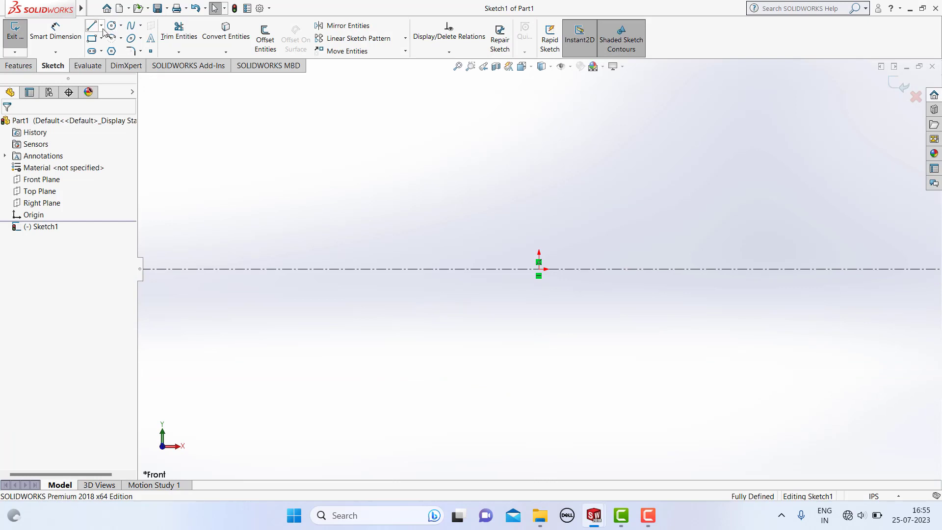
Step: Add an infinite vertical centerline through the origin
click(101, 26)
click(108, 52)
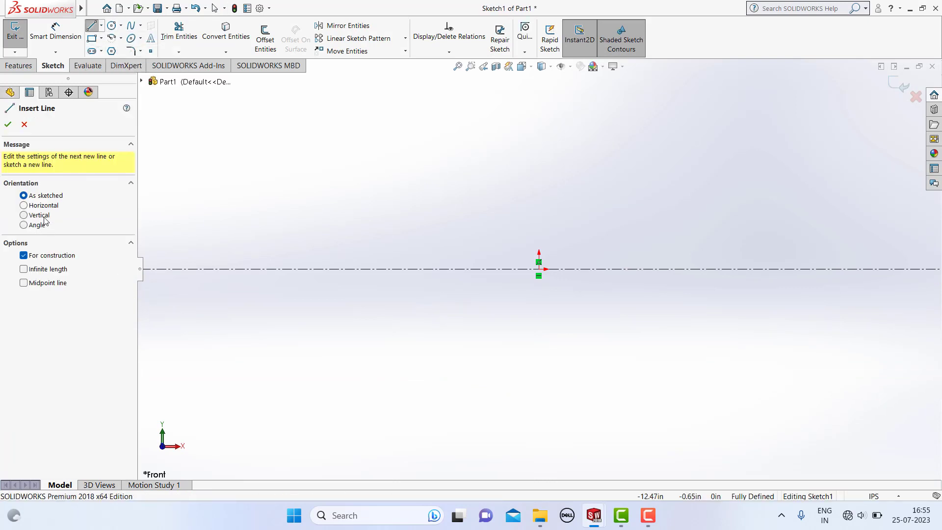
click(44, 217)
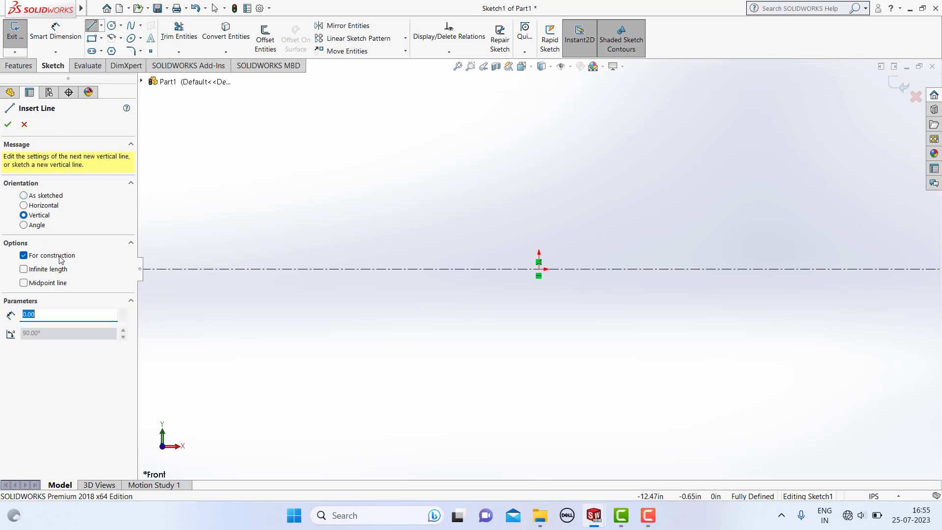
click(48, 272)
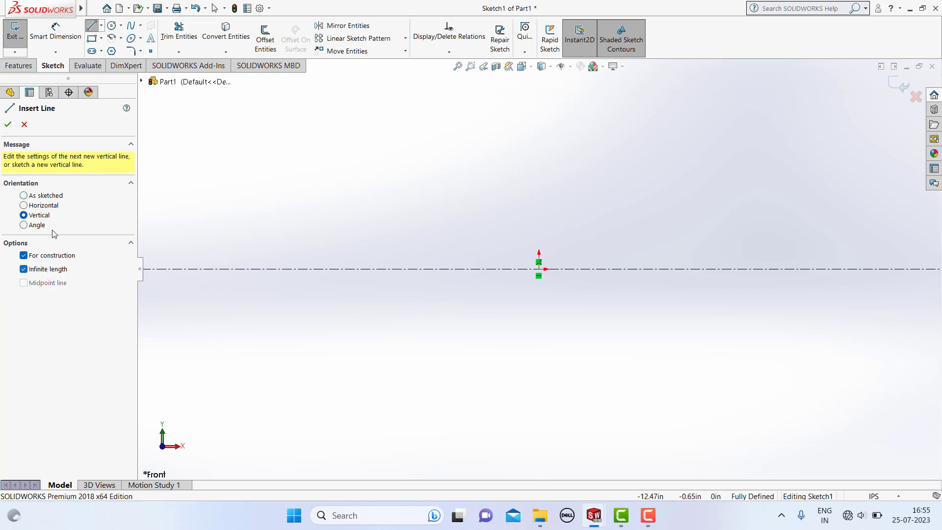
click(539, 269)
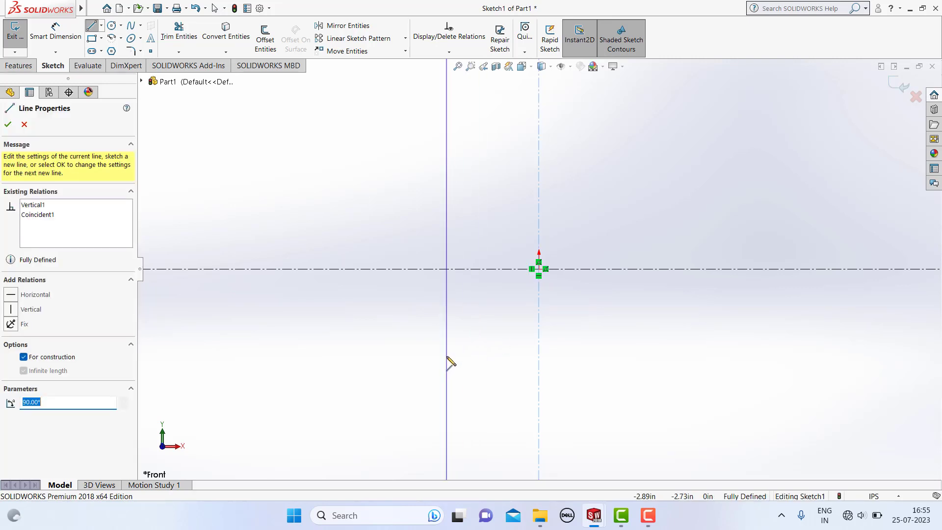
key(Escape)
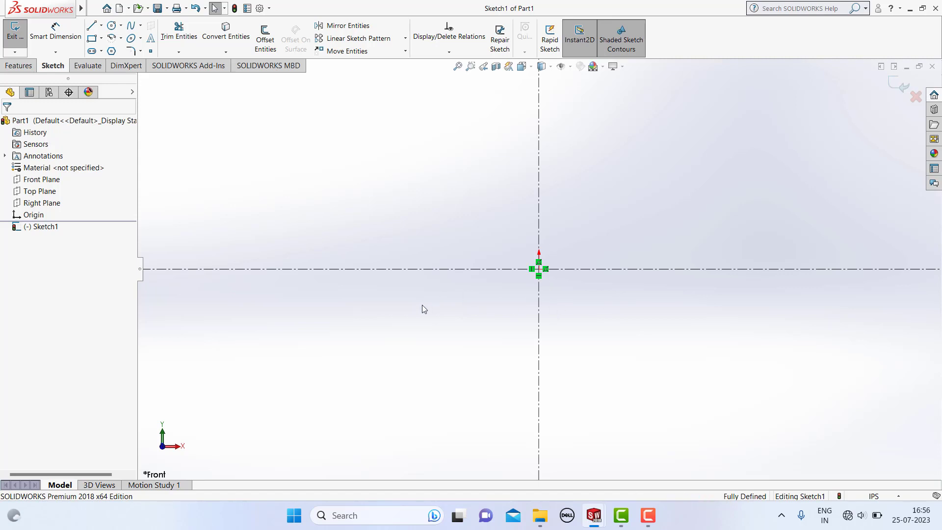
ctrl+middle_drag(549, 270, 529, 306)
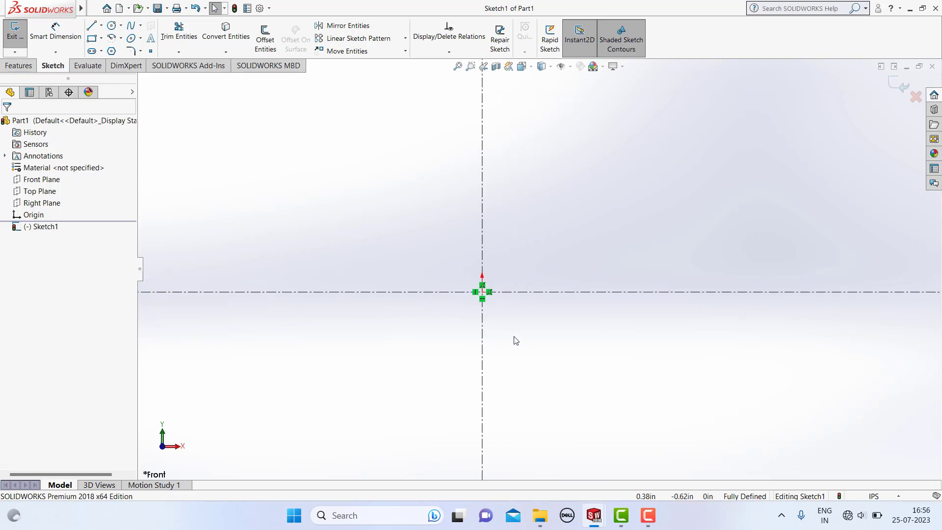
ctrl+middle_drag(514, 339, 495, 295)
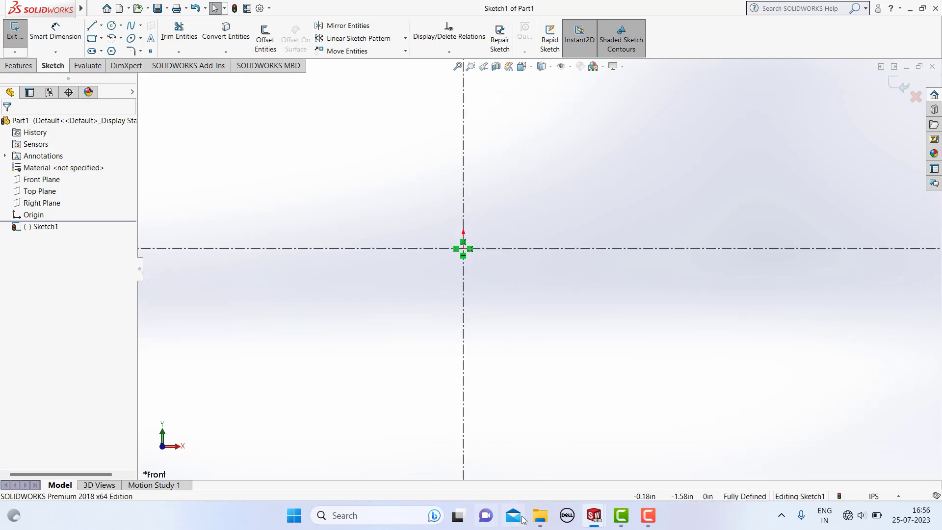
Step: Review the reference drawing 8.PNG, then close it without saving and return to SOLIDWORKS
click(540, 516)
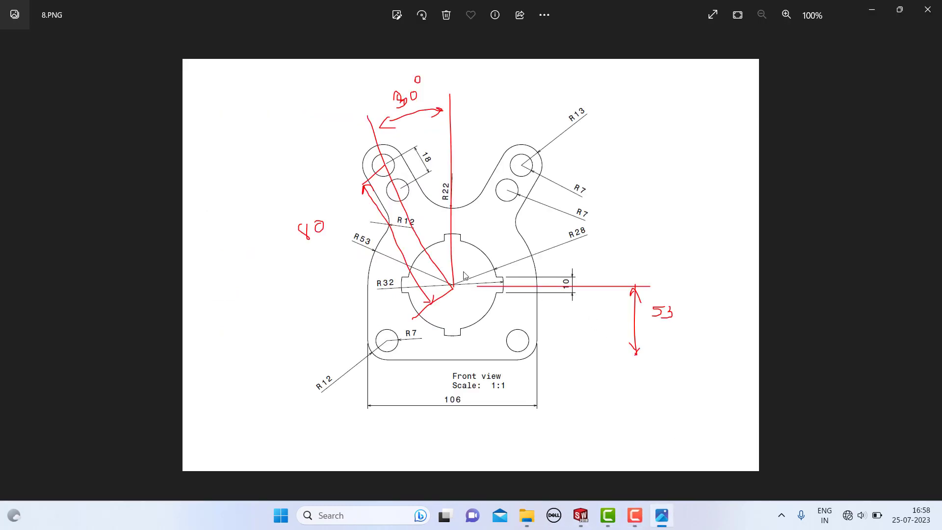
scroll(463, 275, up, 3)
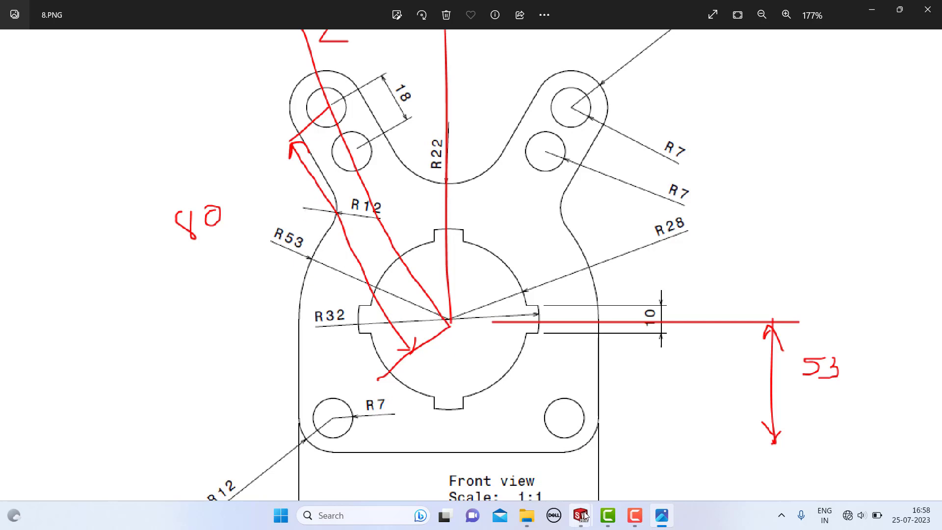
mouse_move(581, 515)
click(513, 428)
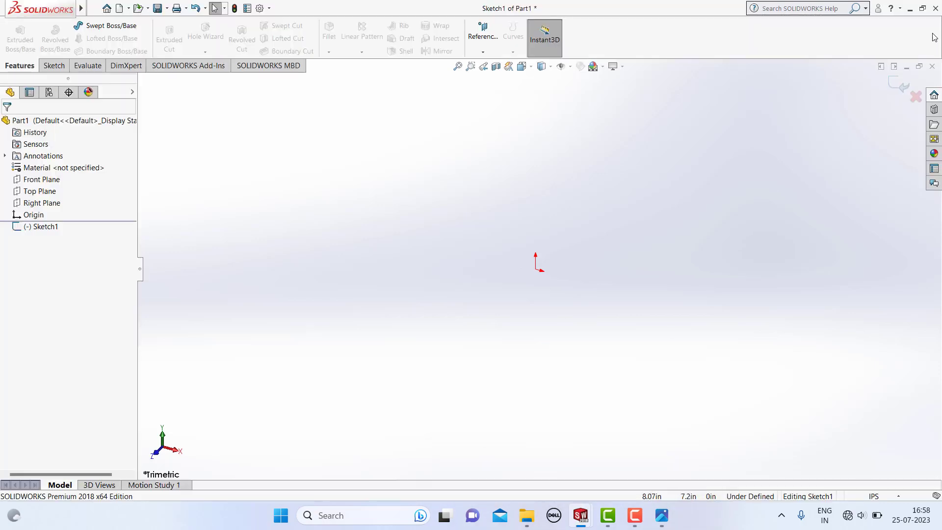
click(936, 8)
click(455, 277)
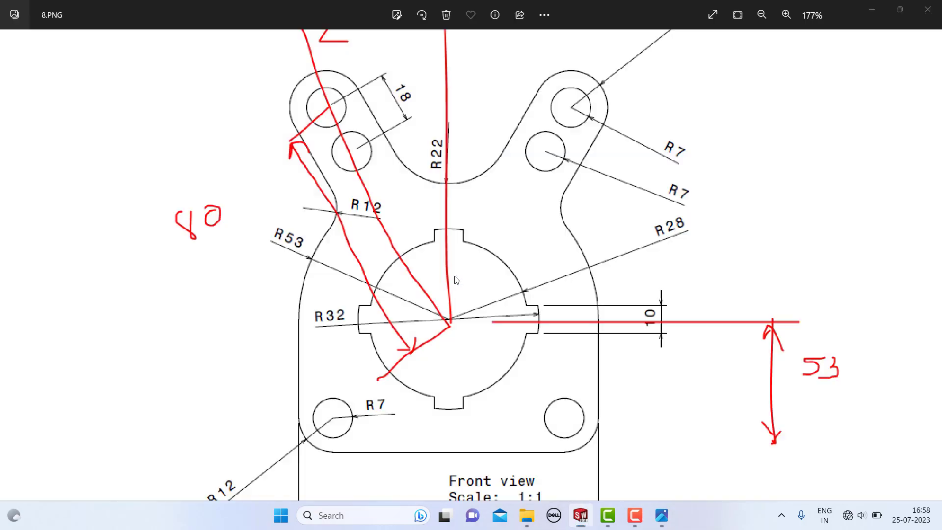
Step: Draw a circle centred on the origin and try dimensioning its diameter to 53
click(580, 515)
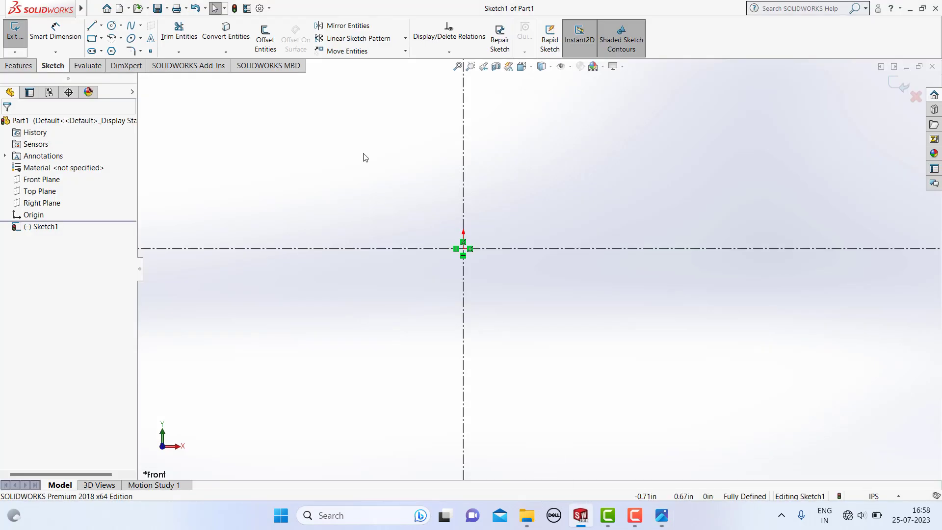
click(112, 25)
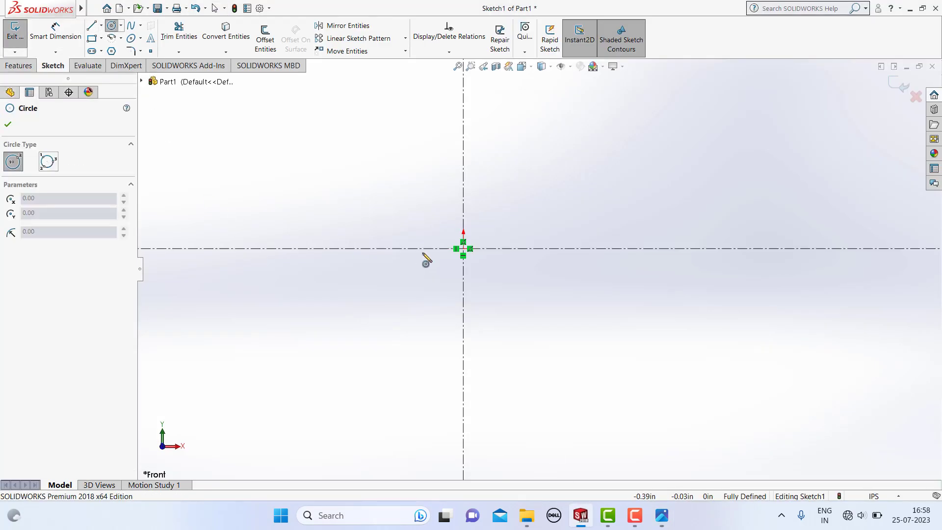
click(463, 248)
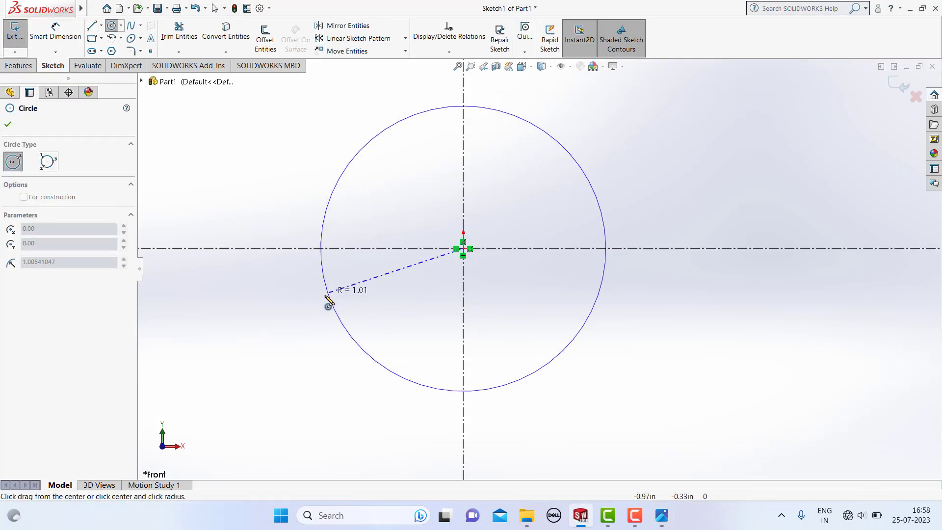
click(329, 311)
key(Escape)
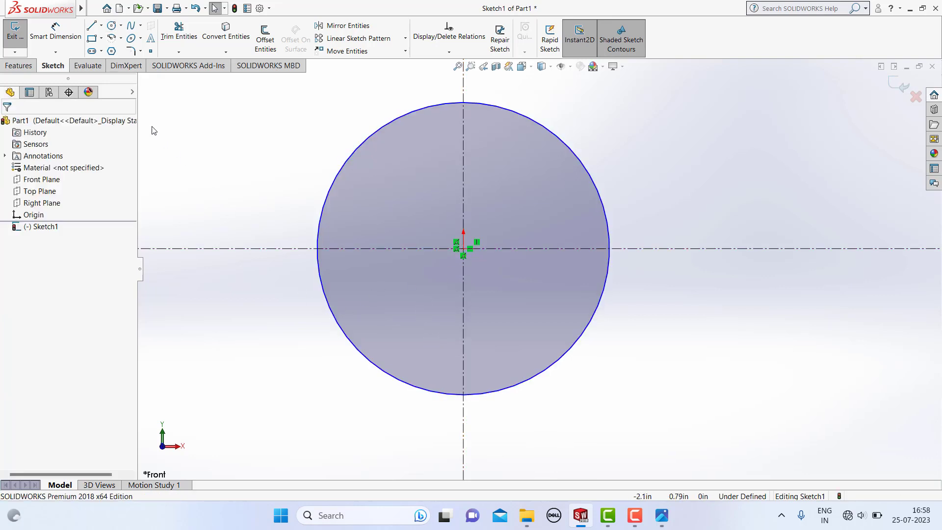
click(52, 49)
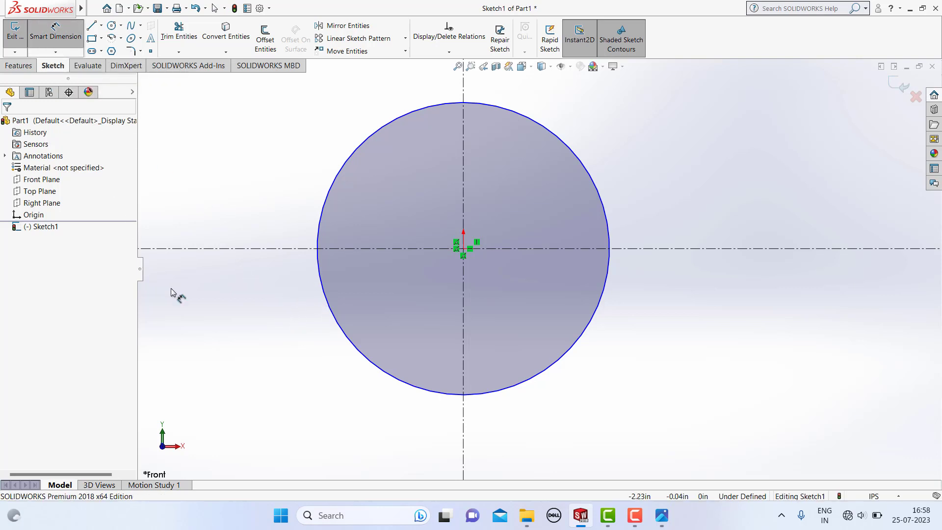
click(334, 320)
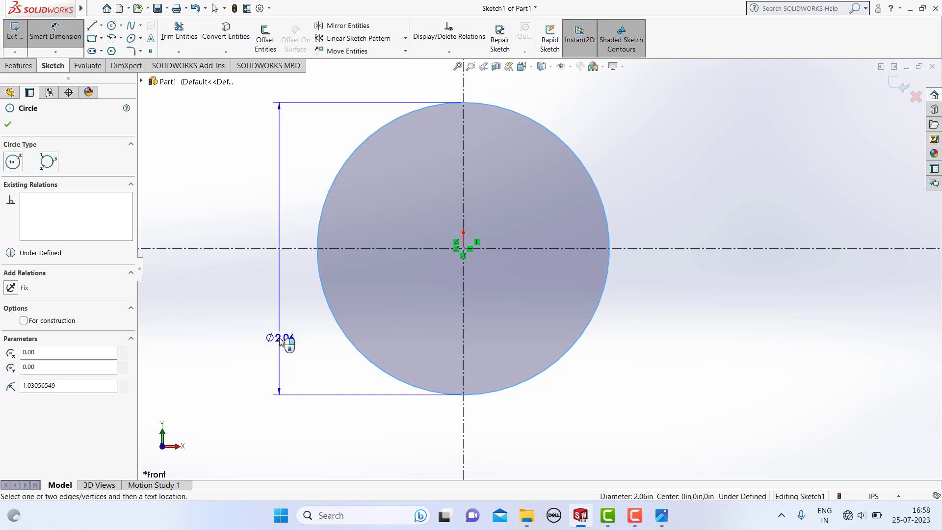
click(272, 340)
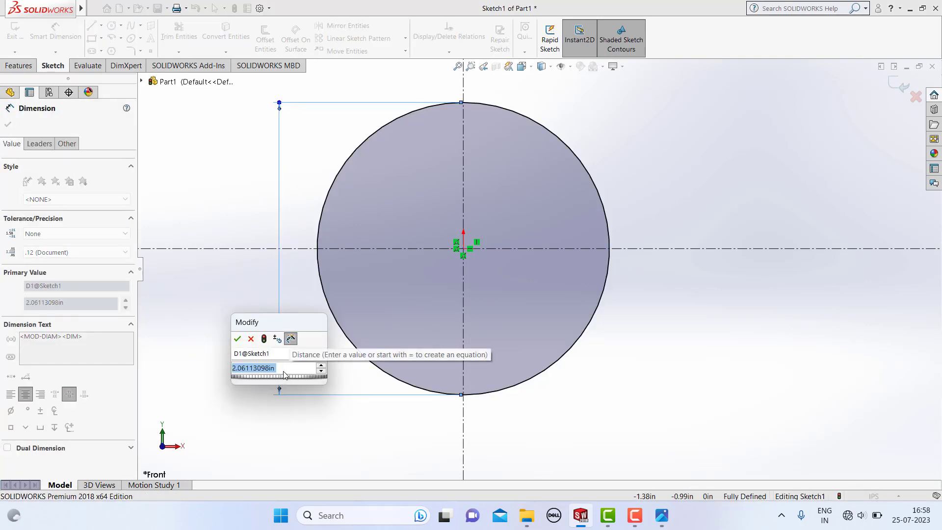
text(5)
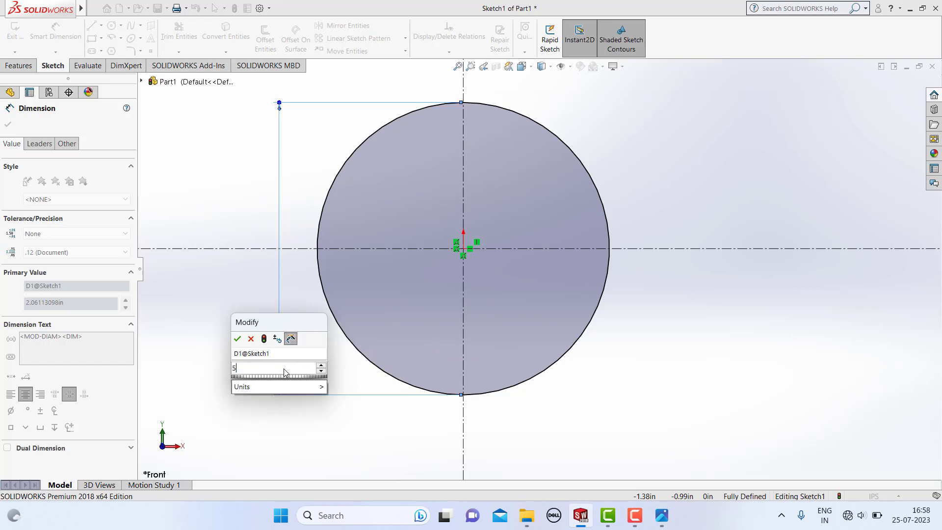
text(3)
key(Return)
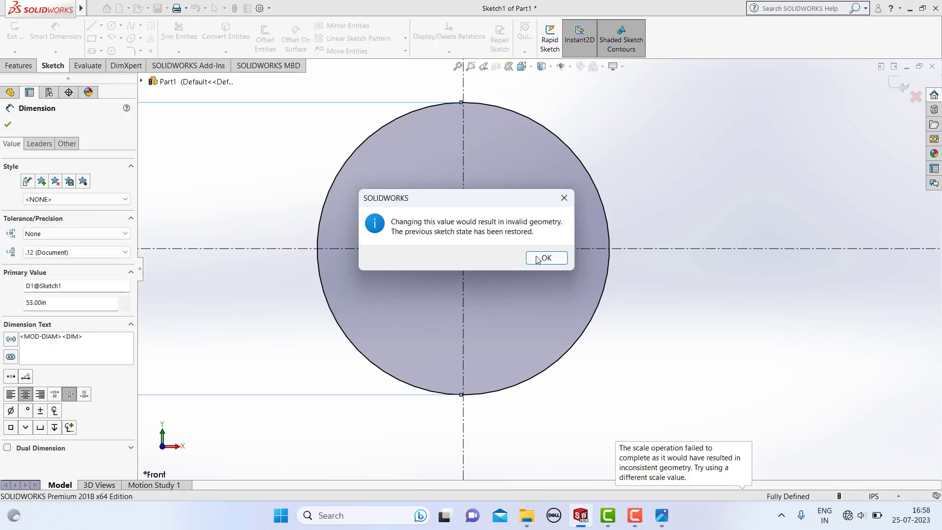
click(537, 260)
Step: Switch the document units to millimetres and delete the two stray horizontal lines in Sketch1
click(881, 497)
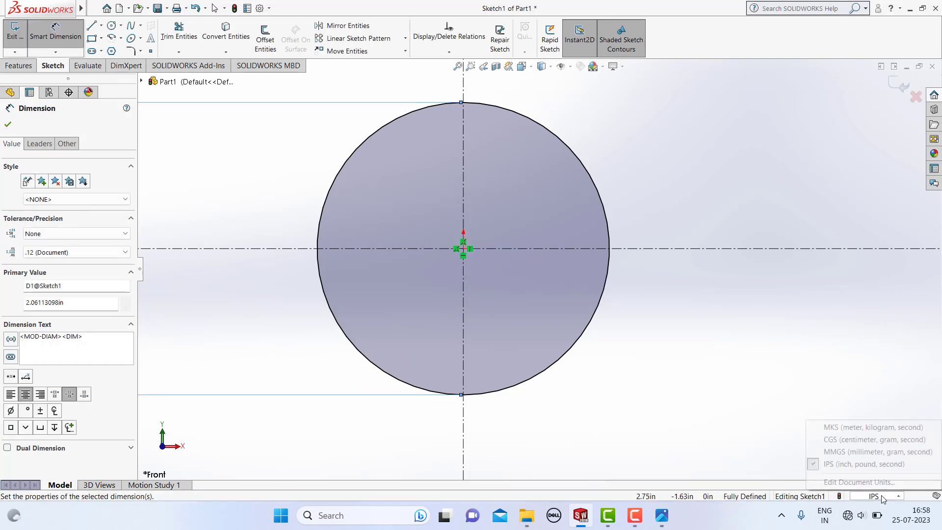
click(858, 452)
scroll(521, 305, up, 5)
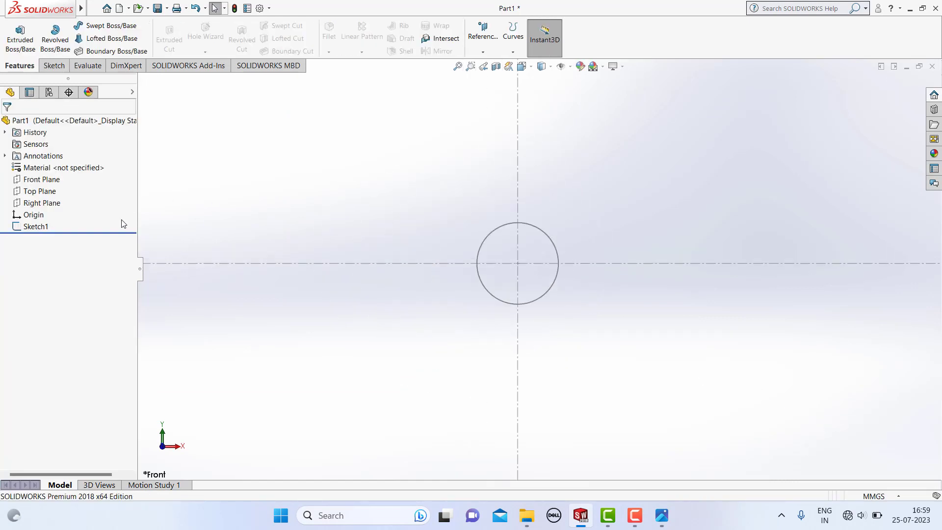
click(35, 227)
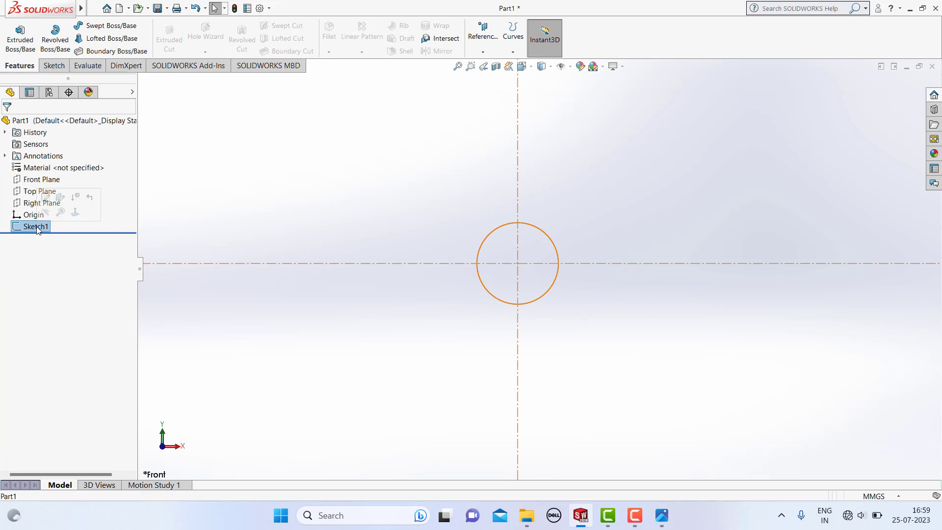
click(45, 200)
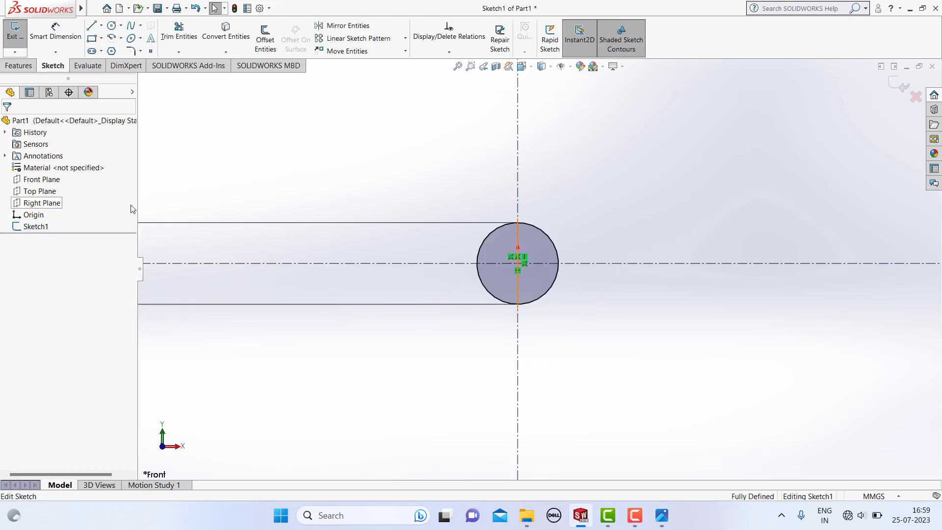
click(420, 228)
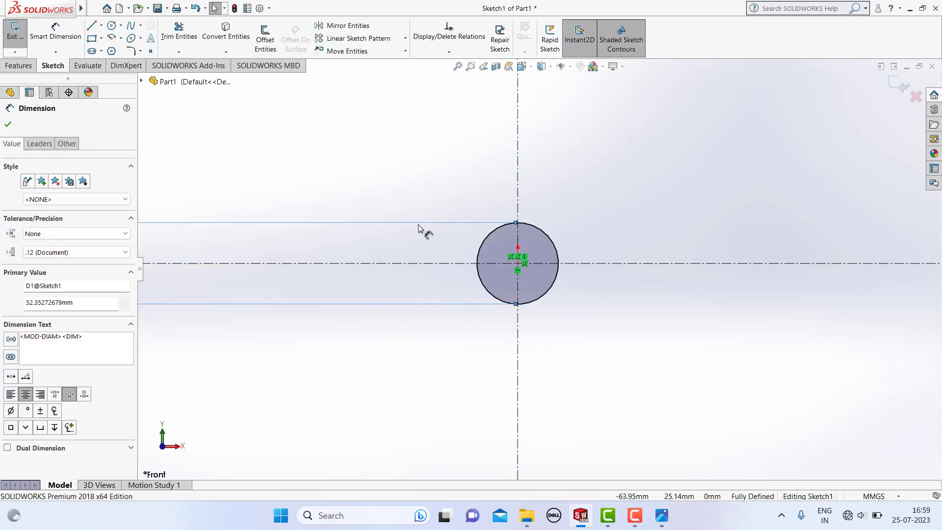
key(Delete)
Step: Dimension the circle's diameter to 106 mm and recheck the reference drawing
click(55, 30)
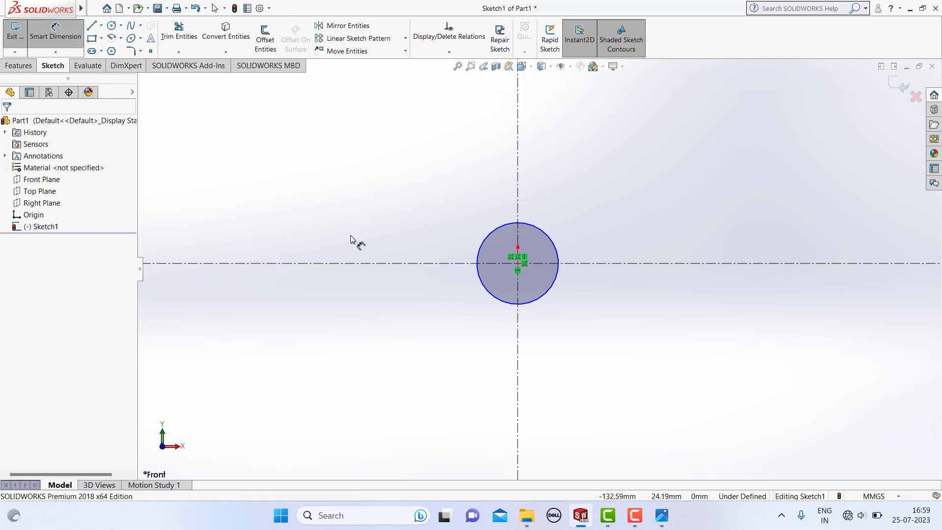
click(486, 245)
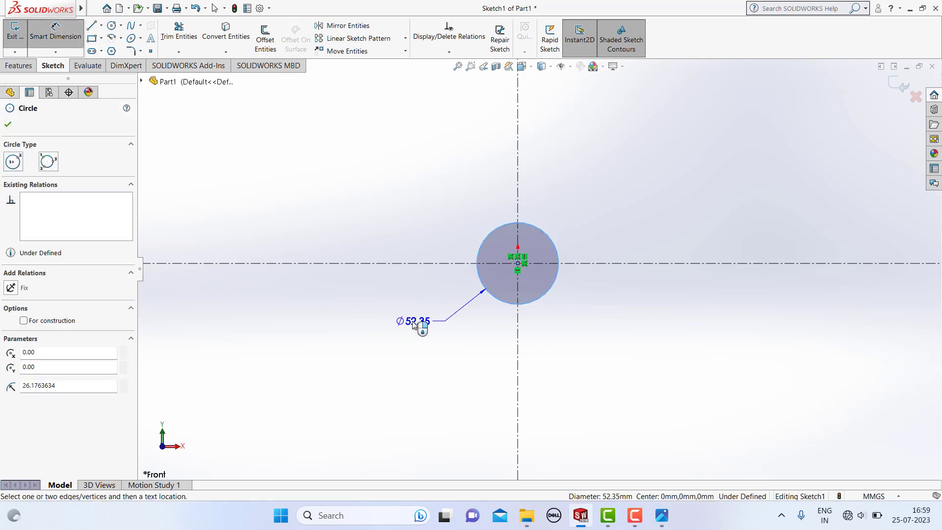
click(426, 345)
text(1)
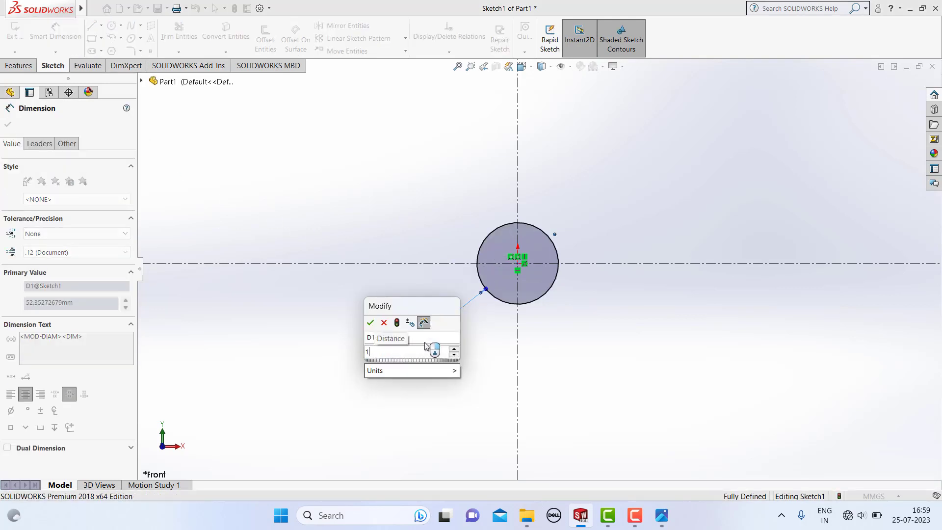
text(06)
key(Return)
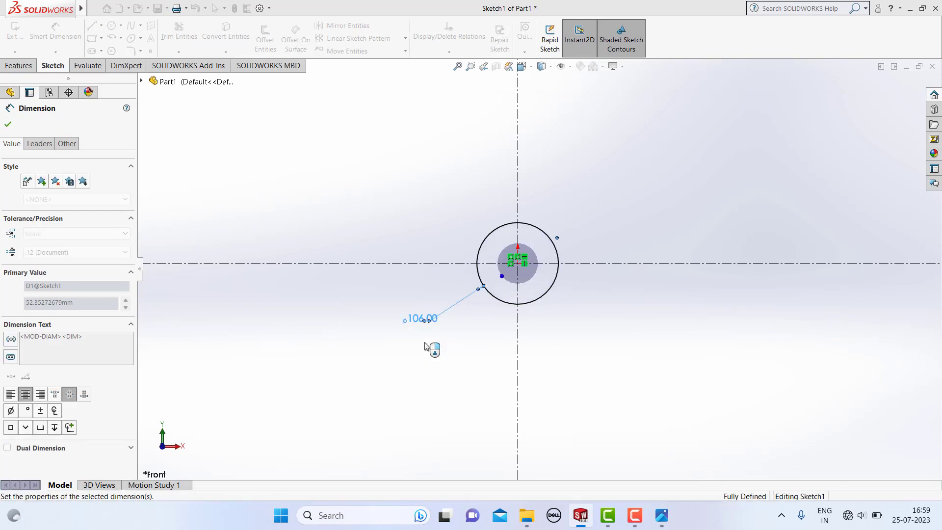
scroll(517, 267, down, 5)
click(345, 193)
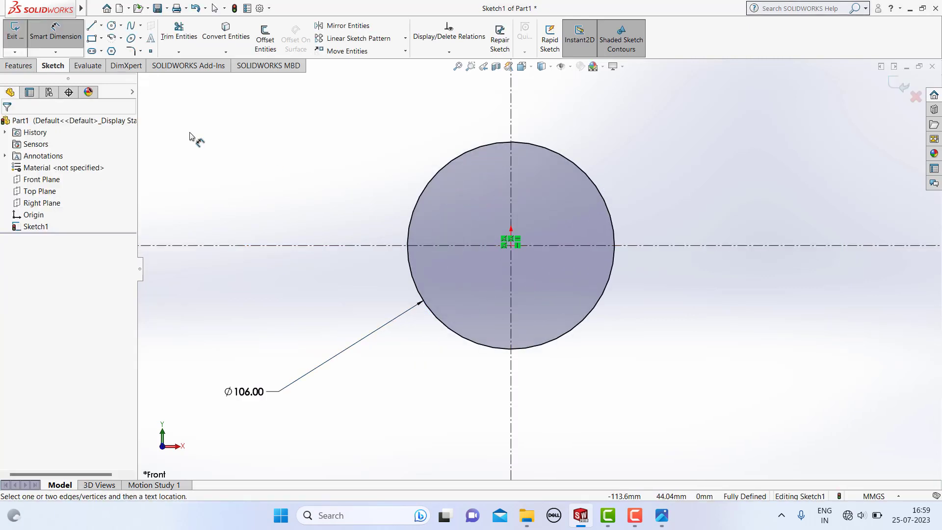
click(661, 516)
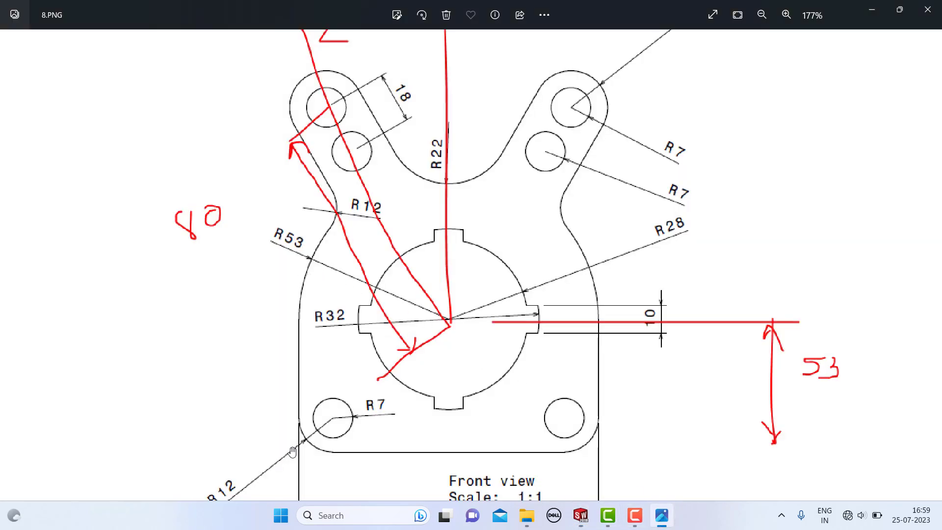
click(664, 521)
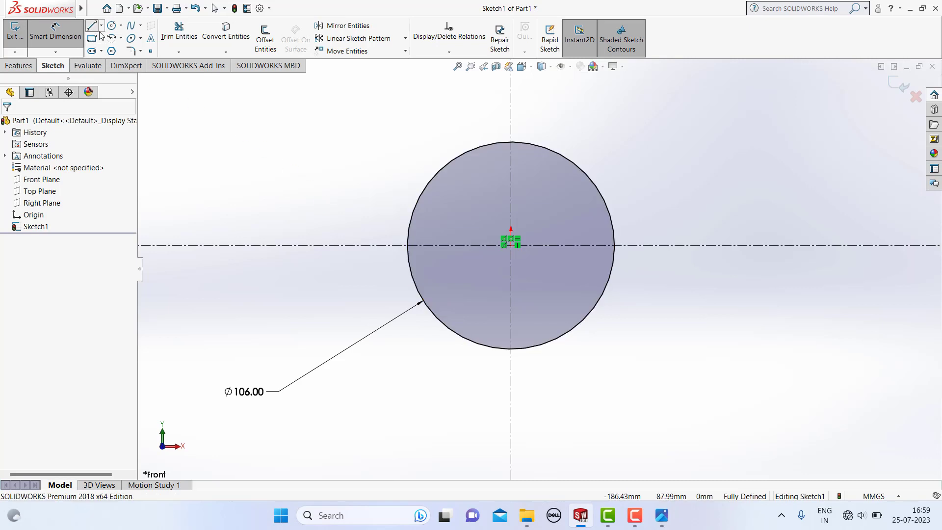
click(92, 26)
Step: Draw a vertical line left of the circle and make it tangent to the circle
click(284, 105)
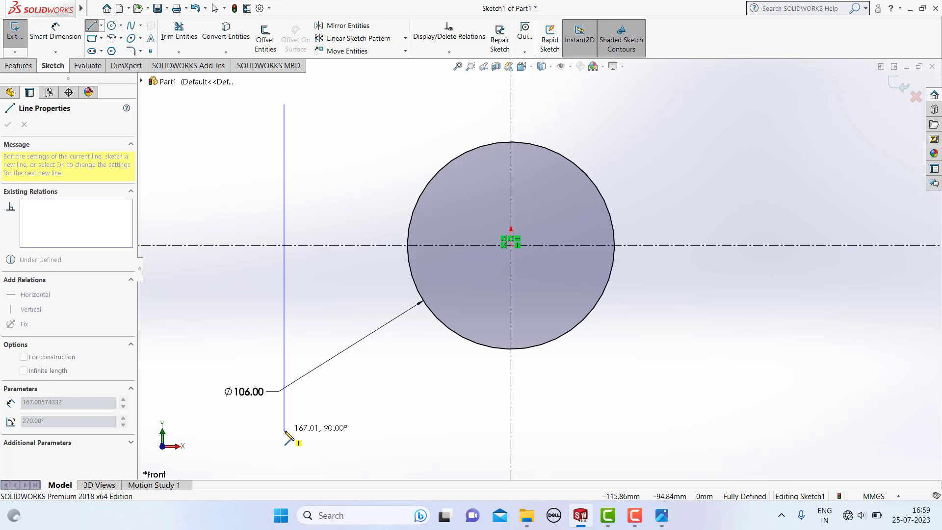
click(285, 430)
key(Escape)
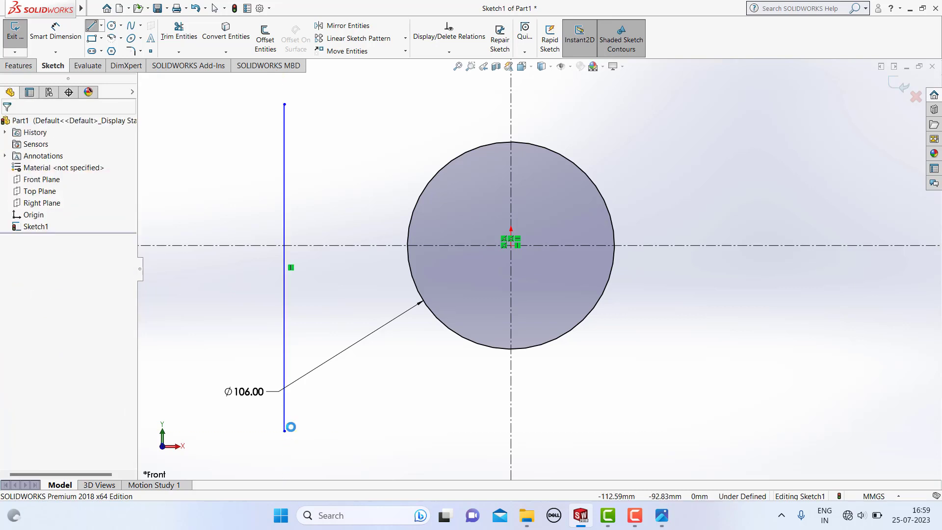
click(286, 316)
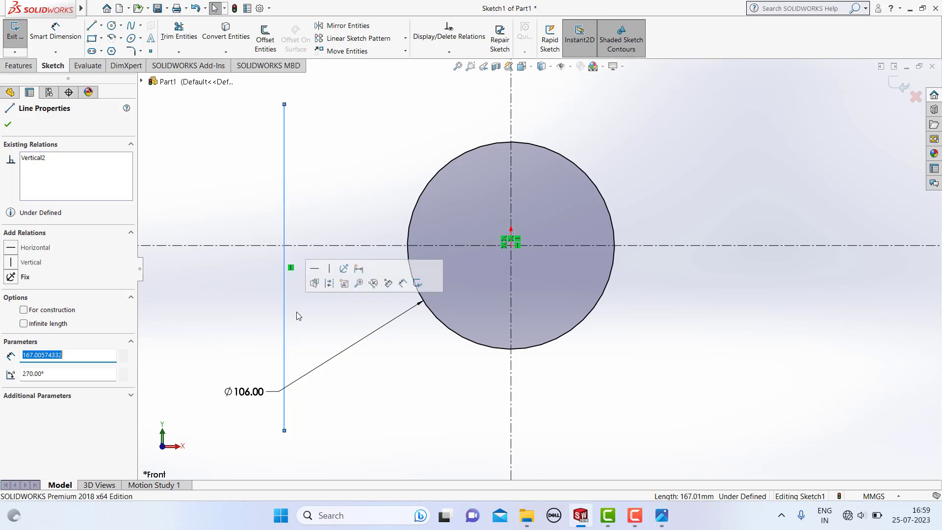
ctrl+click(410, 278)
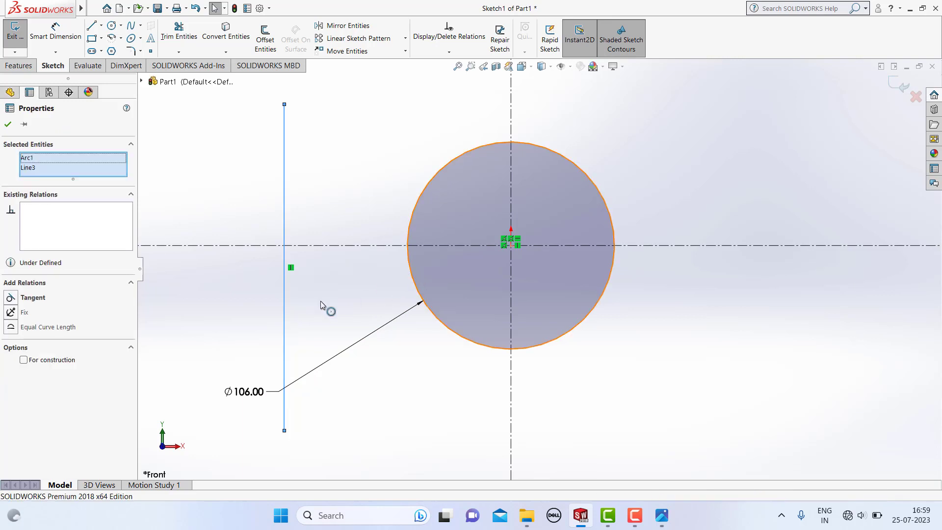
click(23, 299)
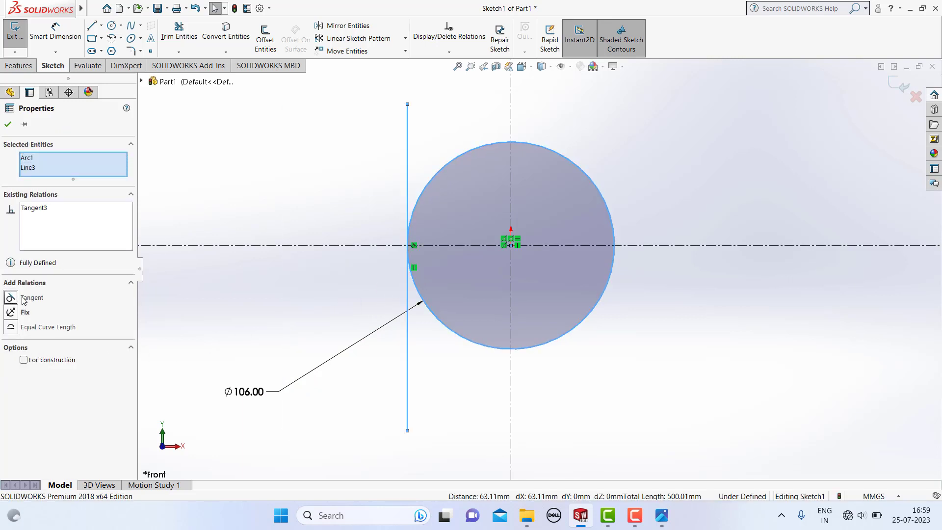
click(223, 273)
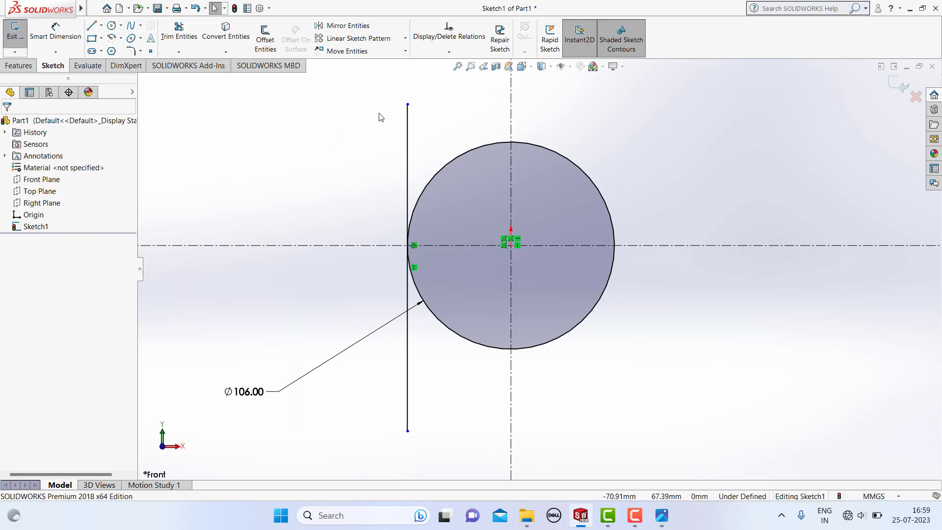
Step: Mirror the tangent line across the vertical centerline to the circle's right side
click(406, 268)
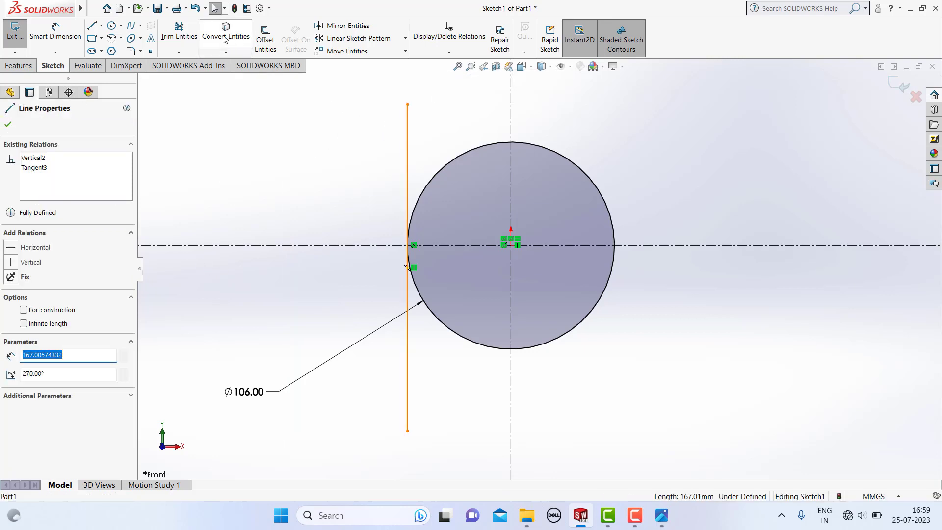
click(347, 27)
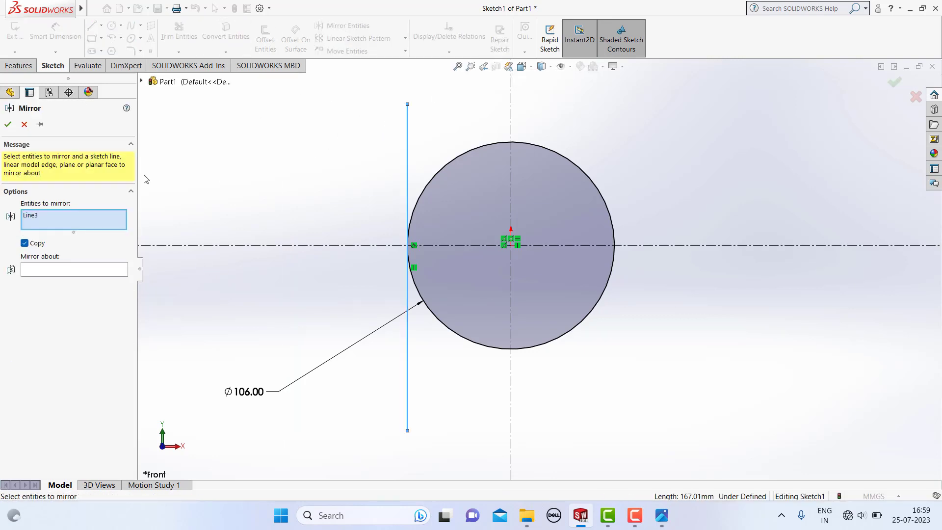
click(52, 271)
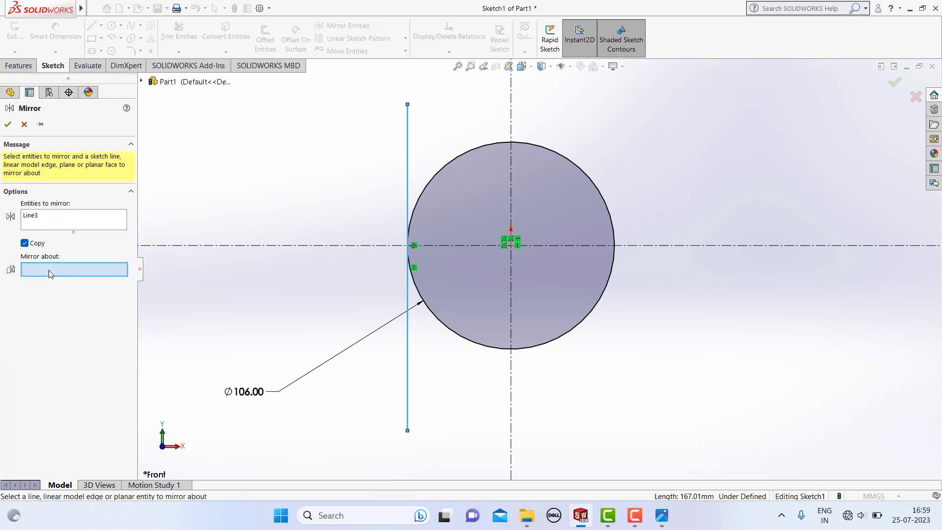
click(512, 109)
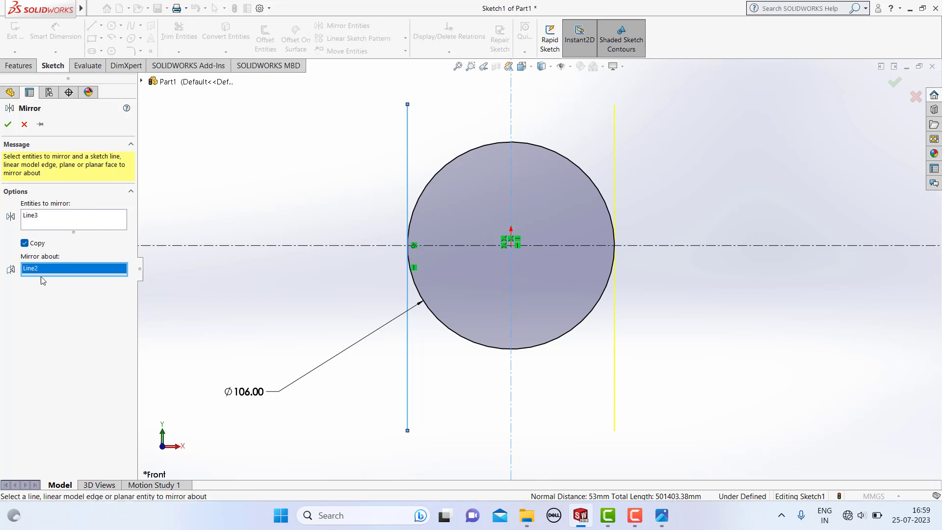
click(7, 124)
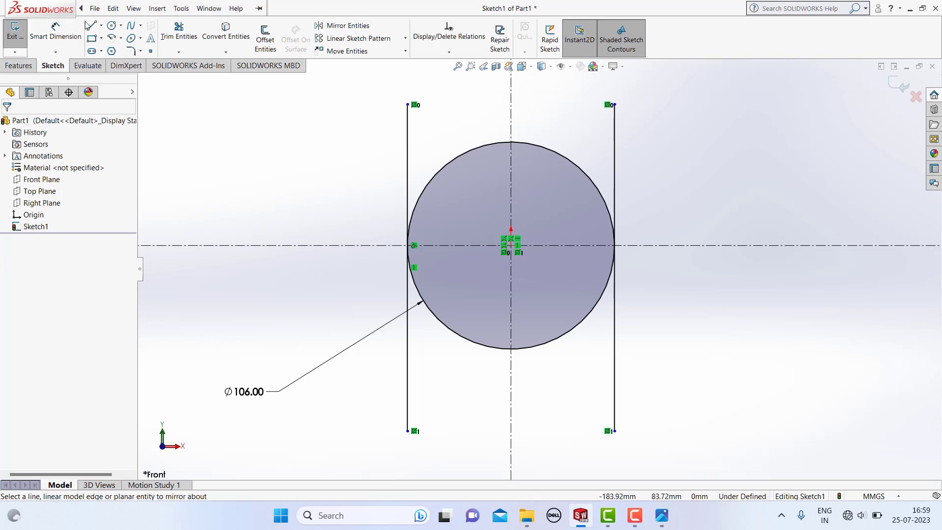
Step: Draw a horizontal line below the circle crossing both verticals, then bring up 8.PNG
click(89, 25)
click(347, 388)
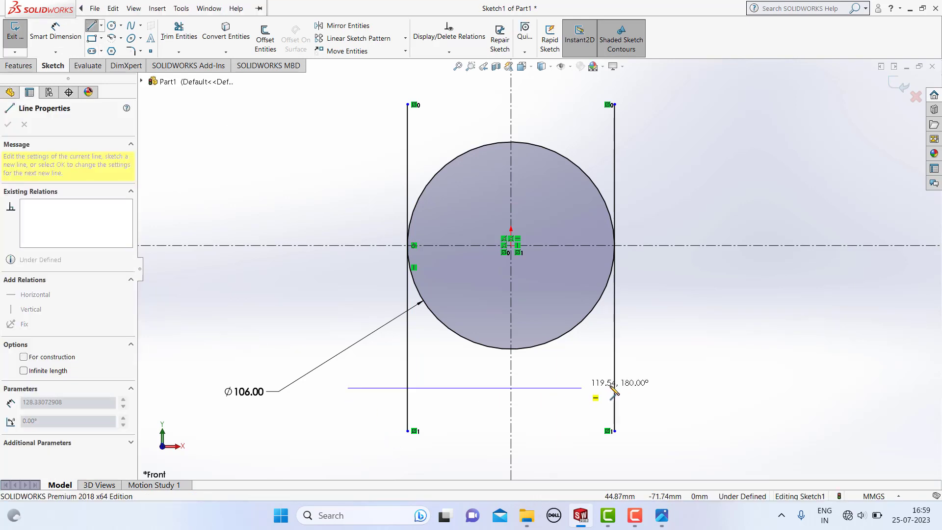
click(653, 388)
key(Escape)
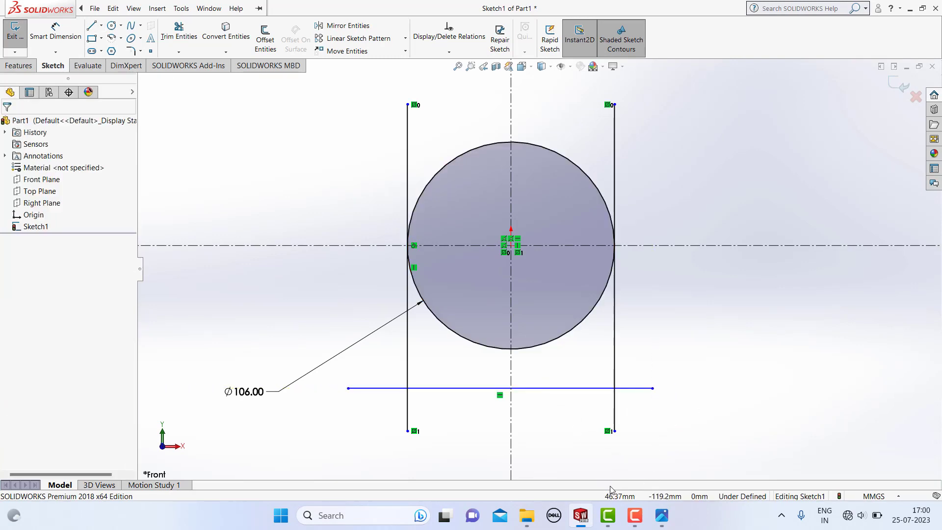
click(661, 515)
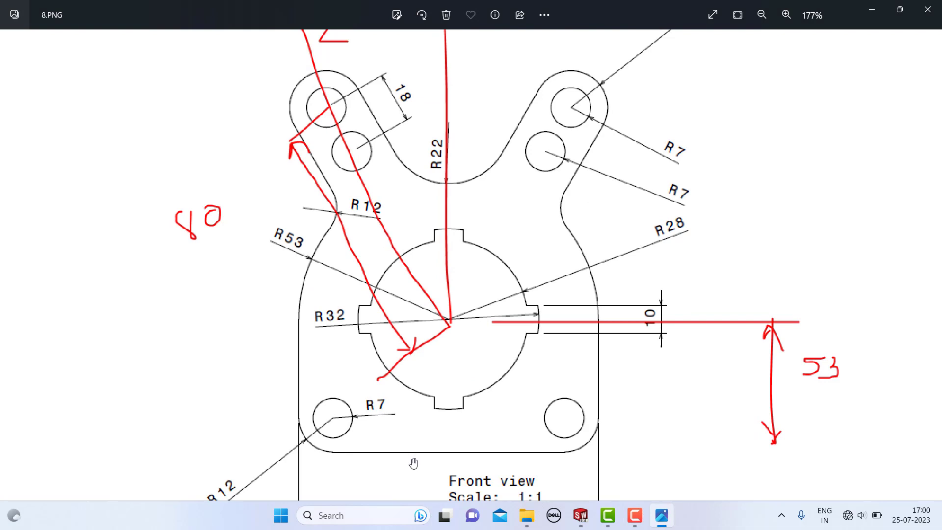
Step: Pan the reference drawing to show the 106 width dimension
drag(414, 464, 407, 383)
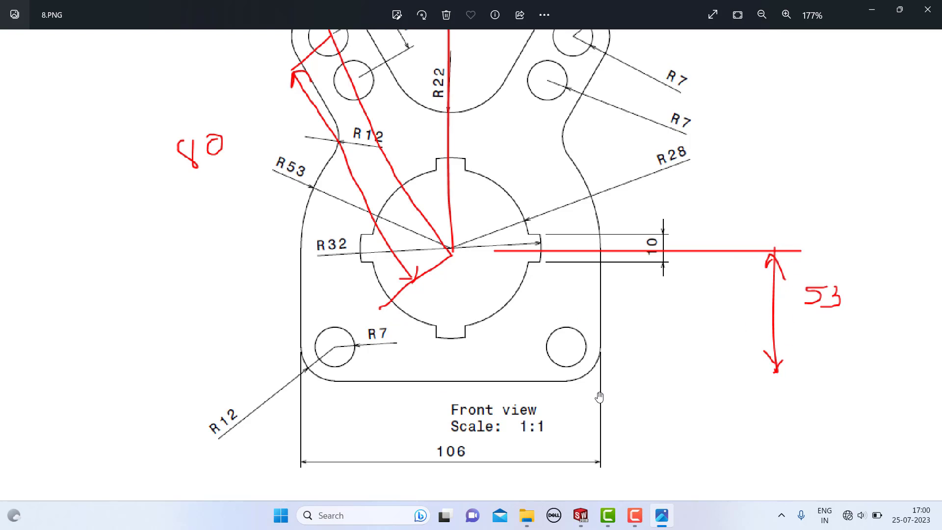
Step: Add a tangent relation between the circle and the bottom horizontal line
click(661, 516)
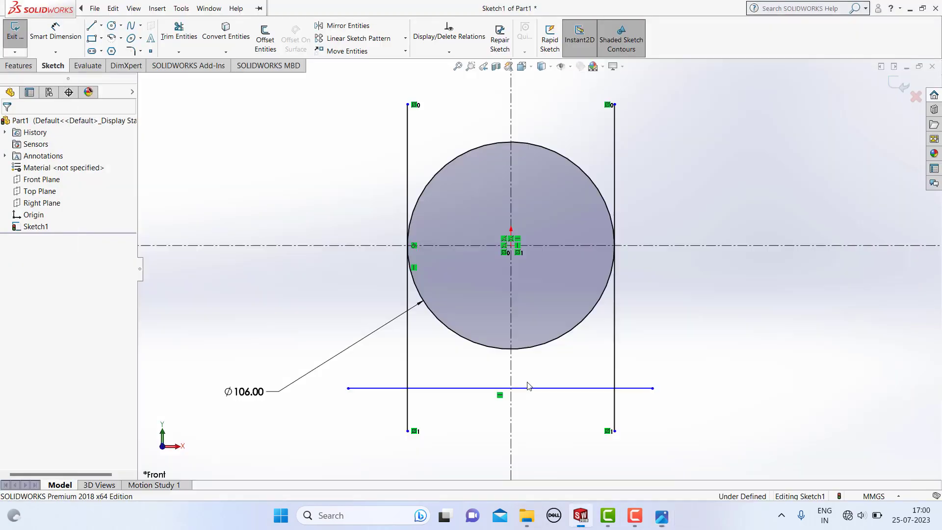
click(482, 348)
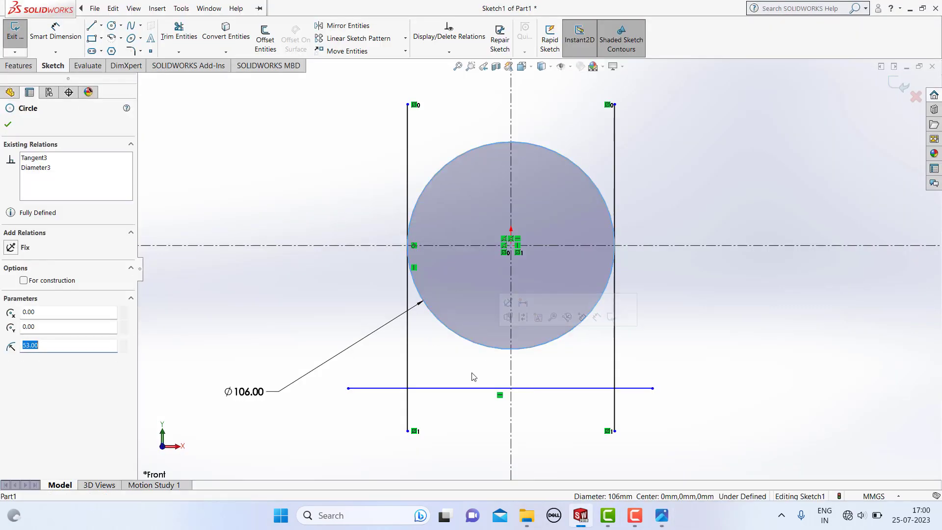
ctrl+click(465, 389)
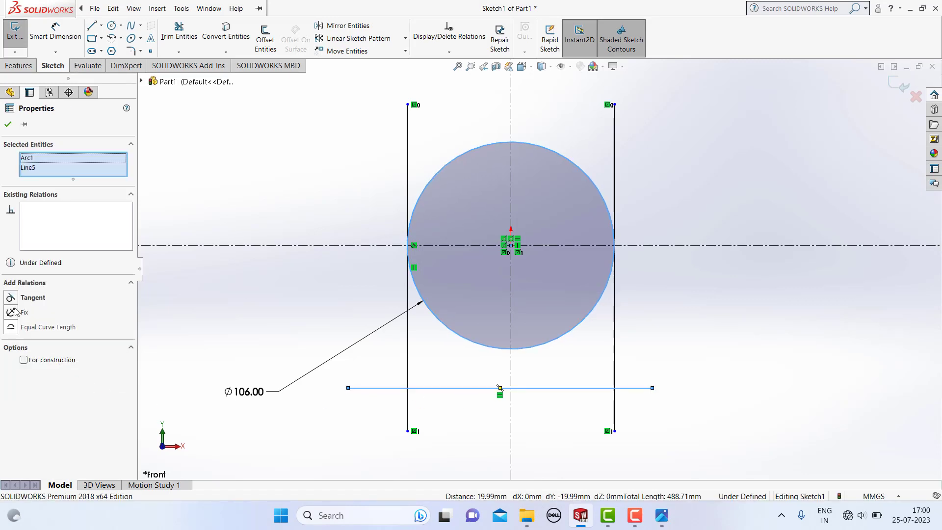
click(9, 297)
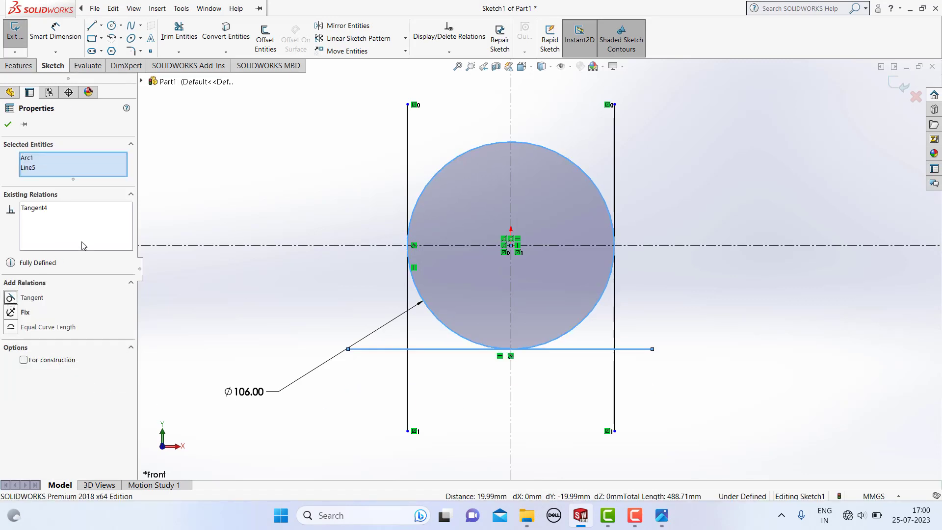
click(9, 125)
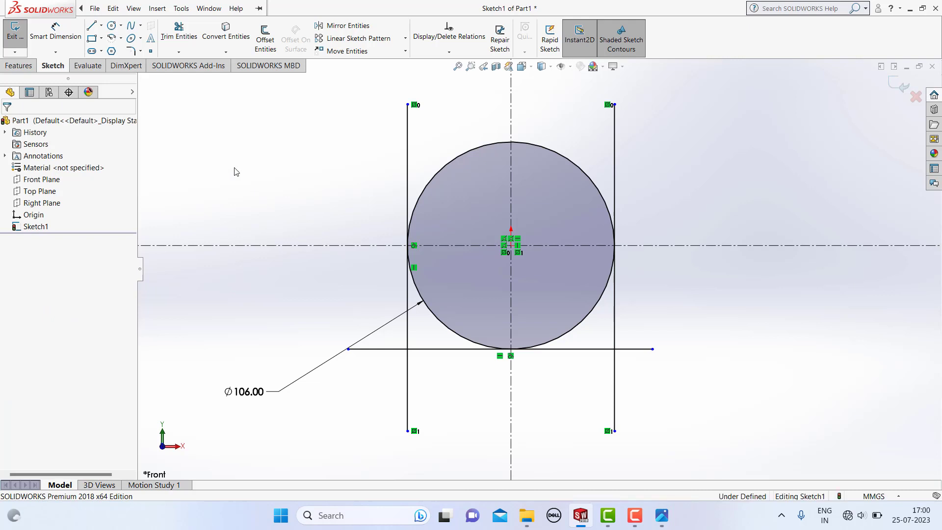
Step: Start a 12 mm sketch fillet and round the left bottom corner
click(130, 51)
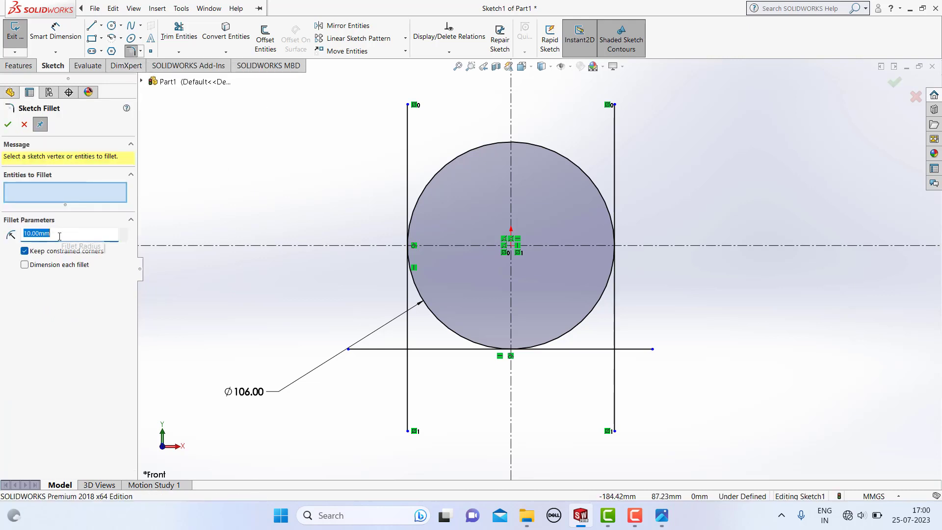
text(12)
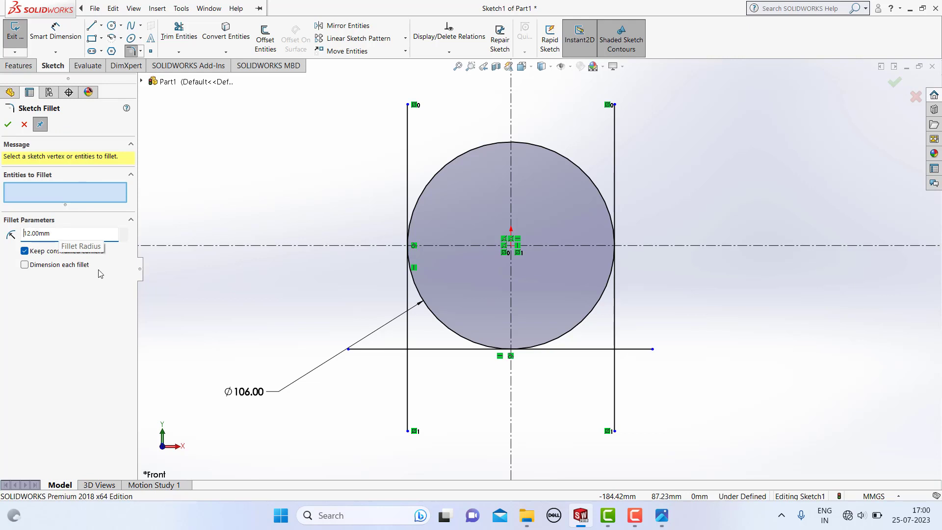
click(662, 515)
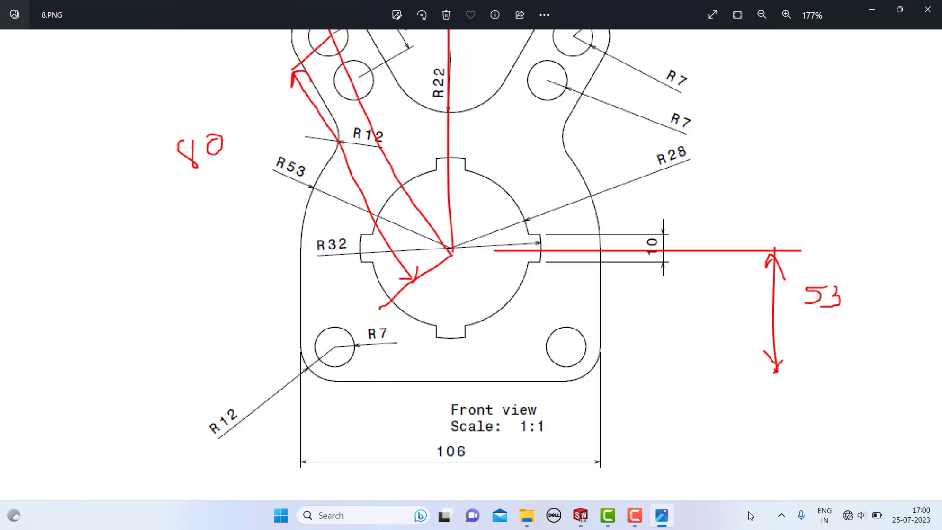
click(662, 521)
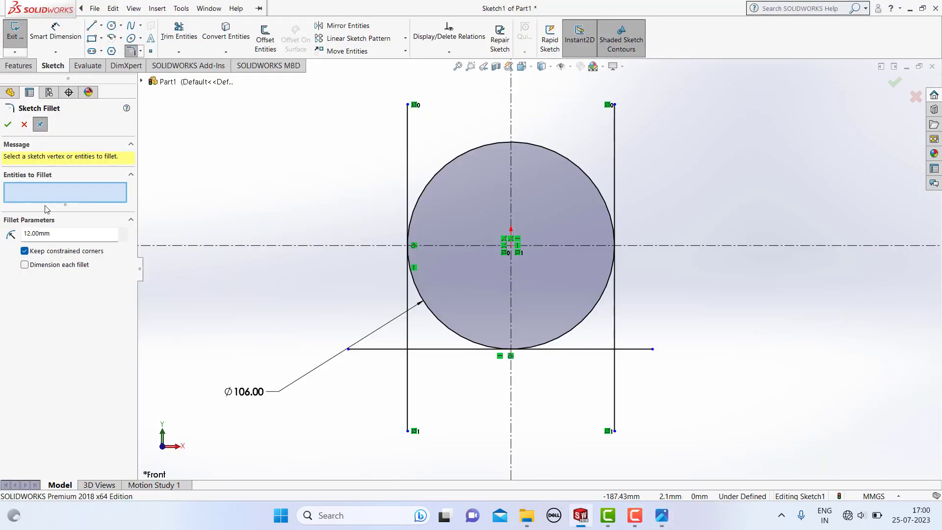
click(427, 349)
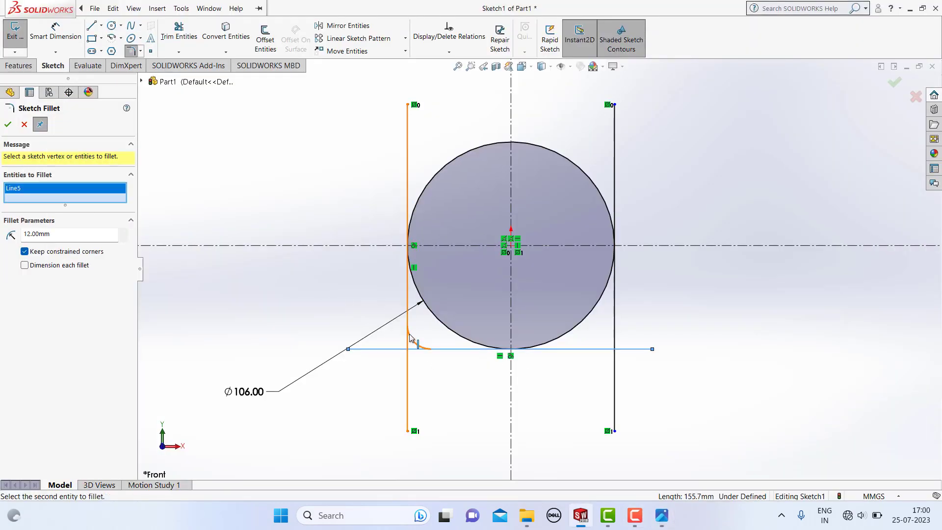
click(408, 338)
key(Return)
click(420, 348)
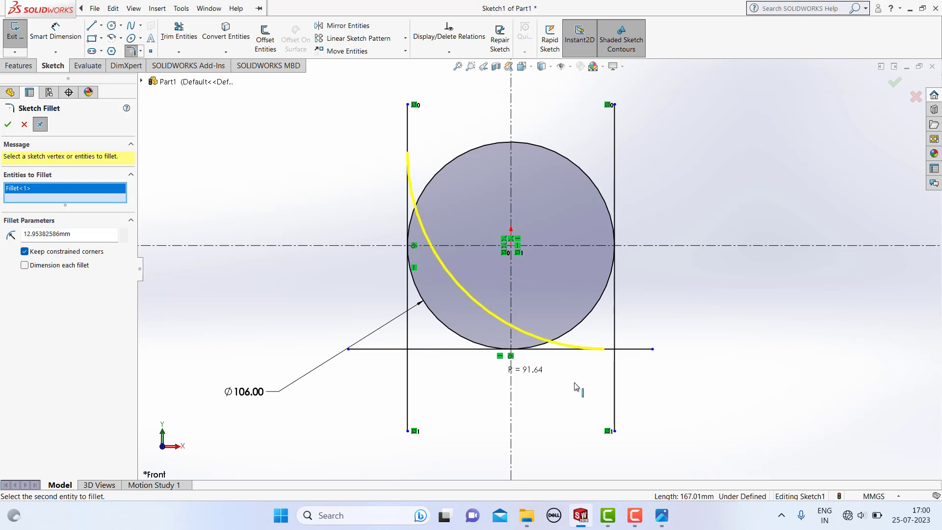
drag(420, 347, 424, 349)
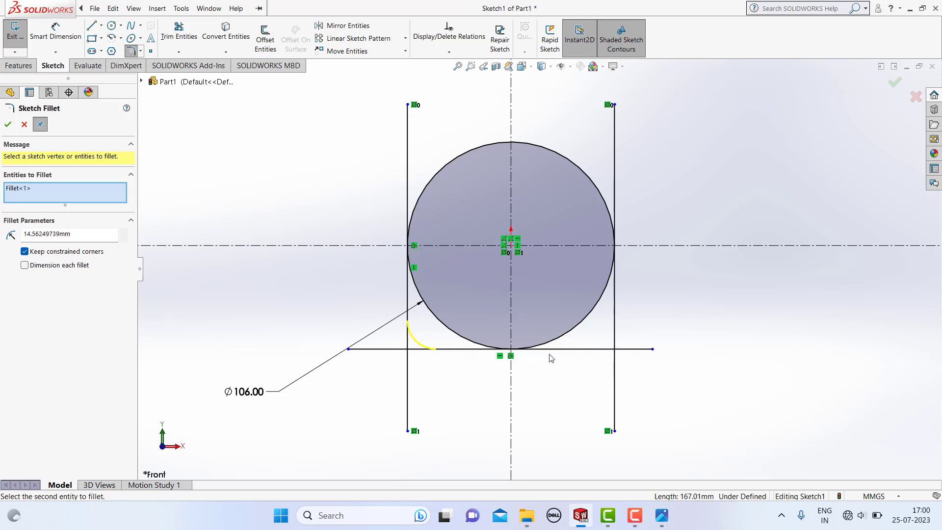
Step: Round the right bottom corner and set both fillet radii to 12 mm
click(608, 349)
click(617, 338)
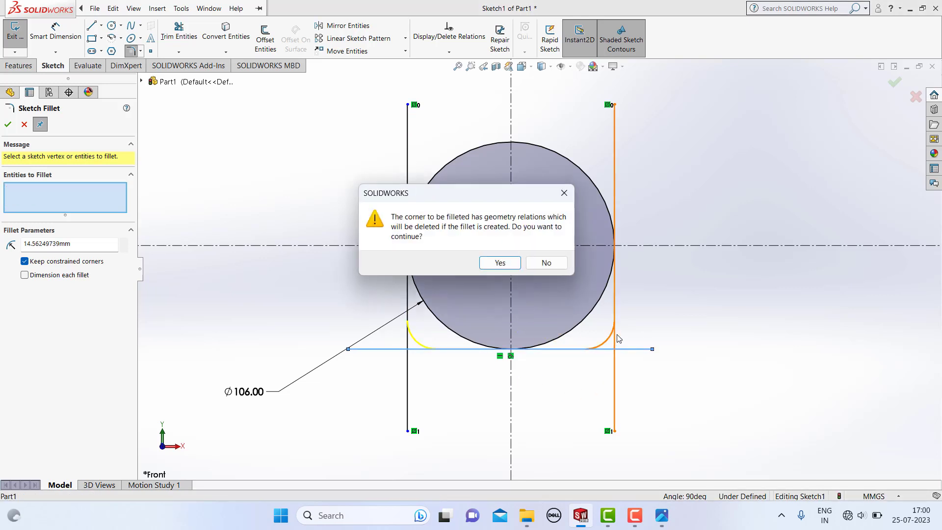
key(Return)
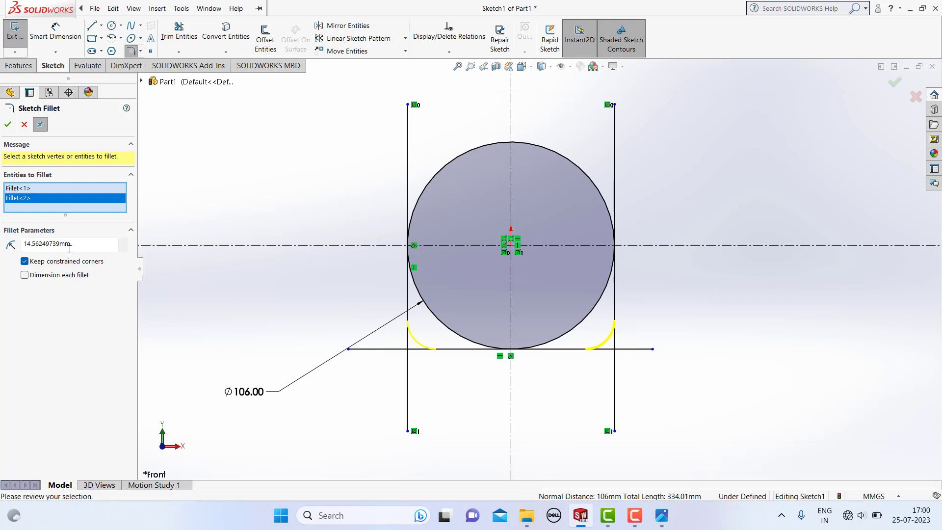
drag(70, 248, 1, 238)
text(12)
key(Return)
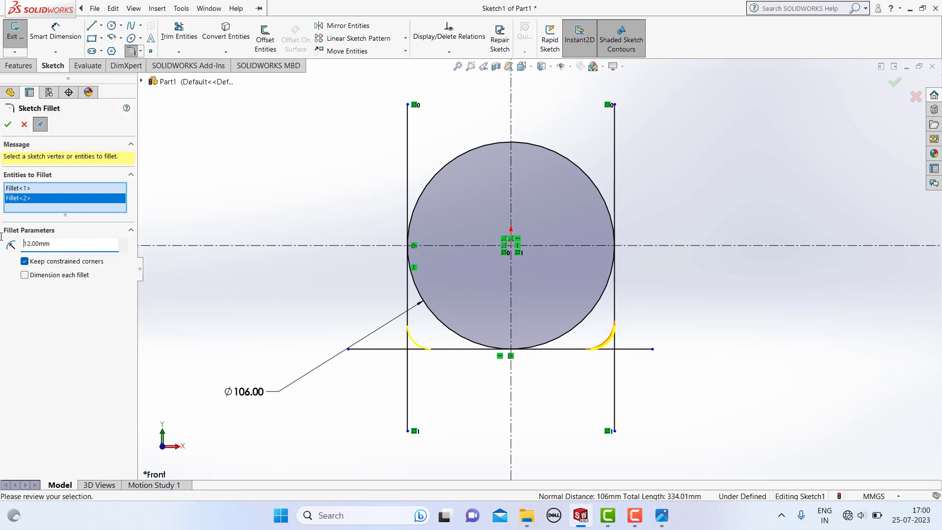
click(8, 126)
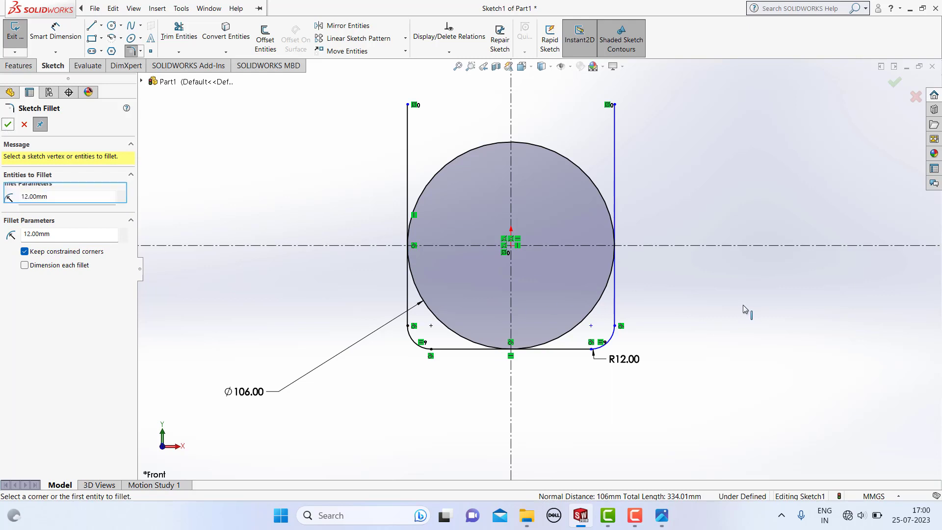
key(Escape)
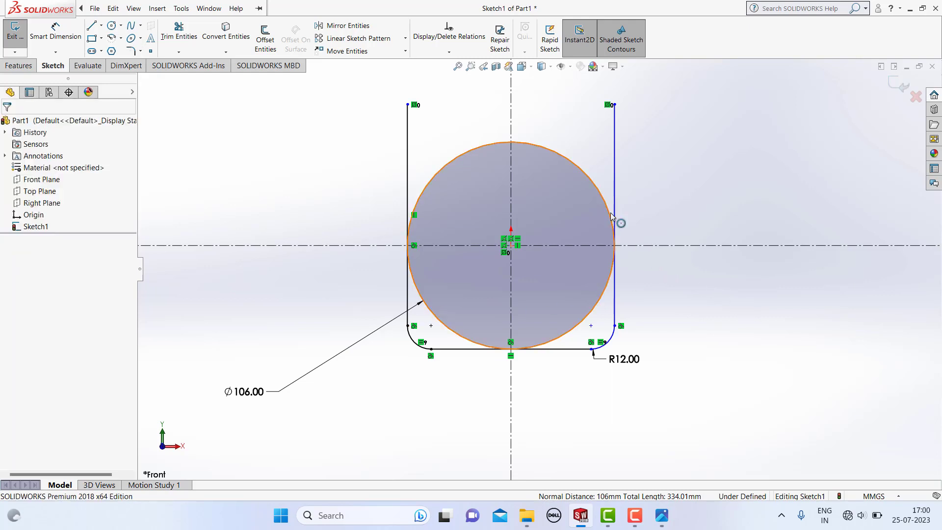
Step: Add a Tangent relation between the right vertical line and the Ø106 circle
click(611, 214)
ctrl+click(614, 205)
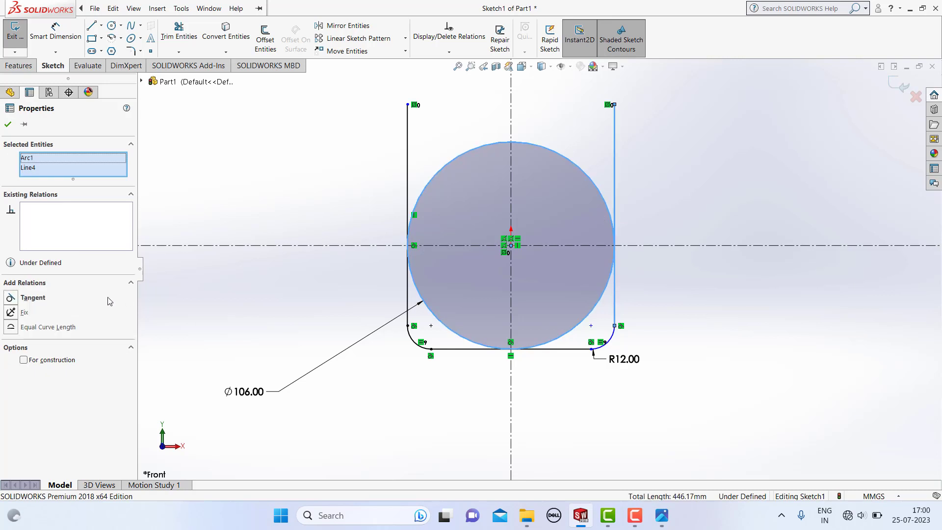
click(11, 298)
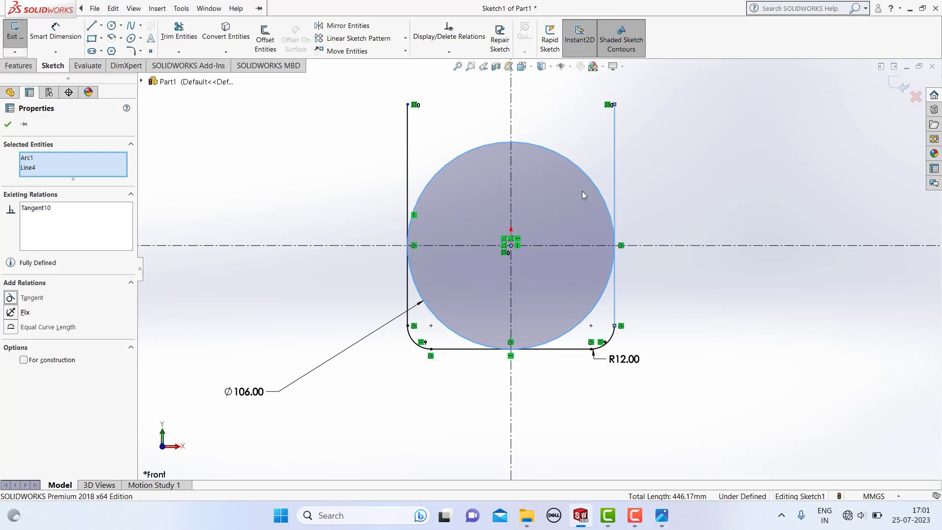
click(8, 126)
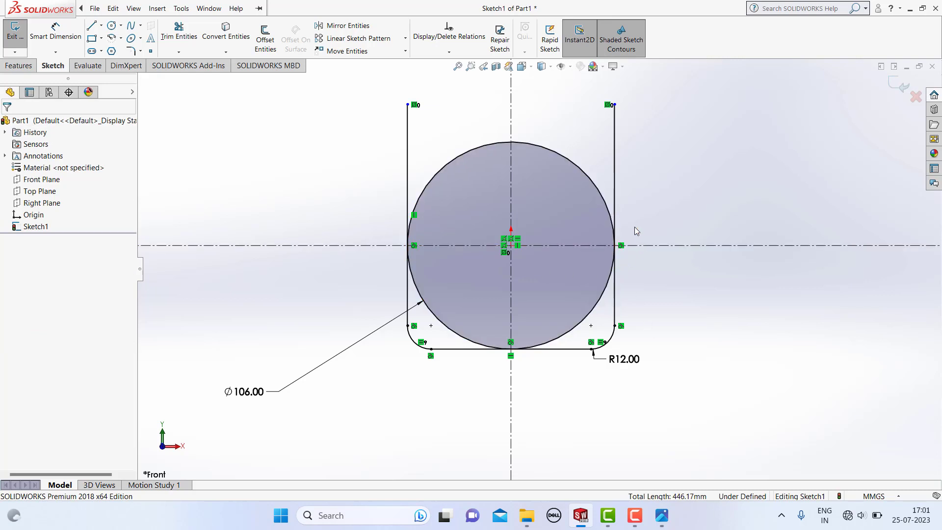
scroll(684, 392, up, 3)
scroll(551, 185, down, 3)
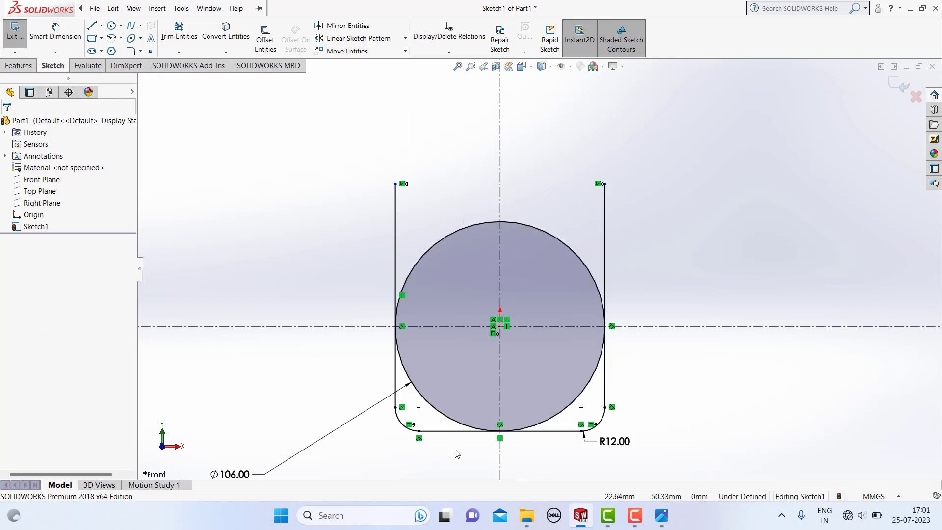
mouse_move(662, 515)
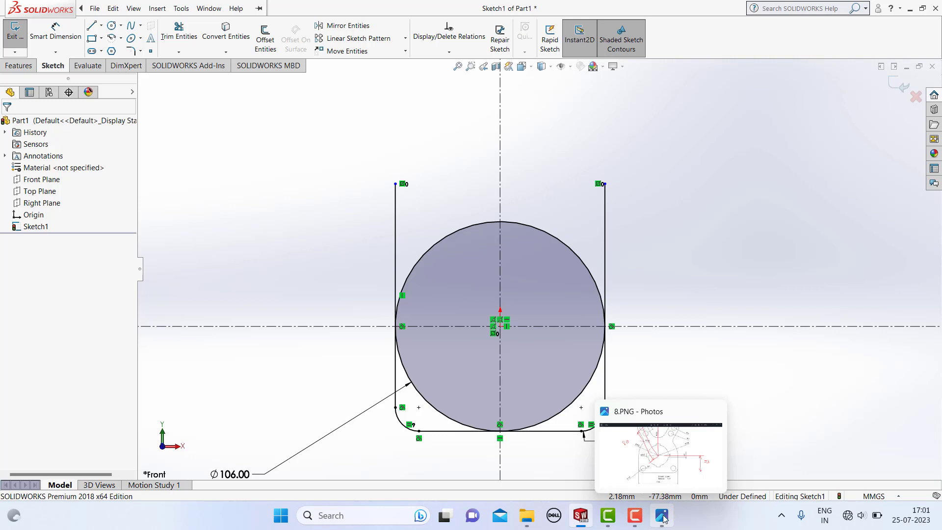
Step: Check the top of reference drawing 8.PNG for the arms, holes and 90° note, then return to the sketch
click(662, 516)
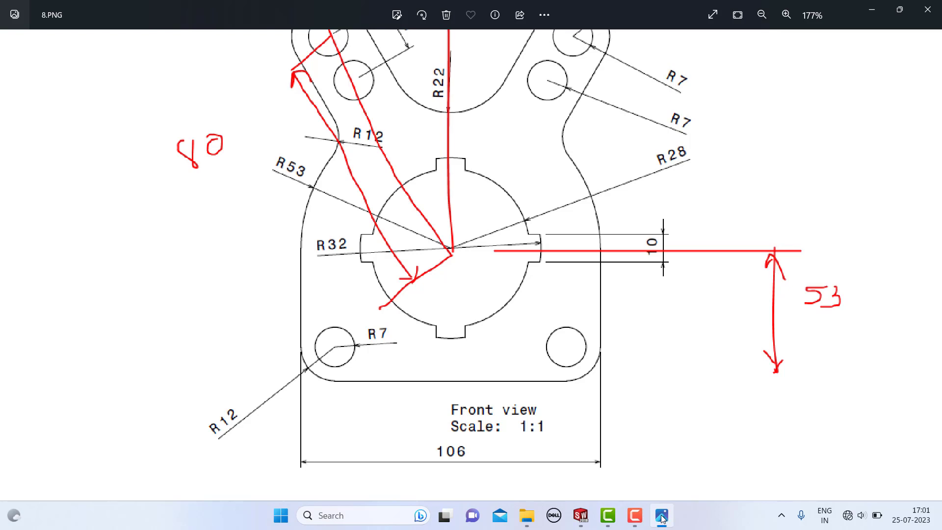
drag(432, 112, 452, 276)
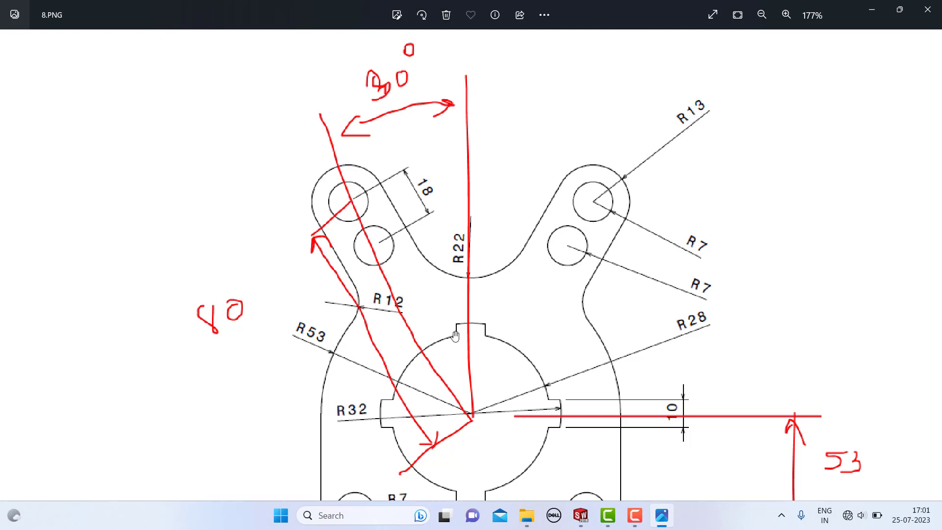
click(871, 10)
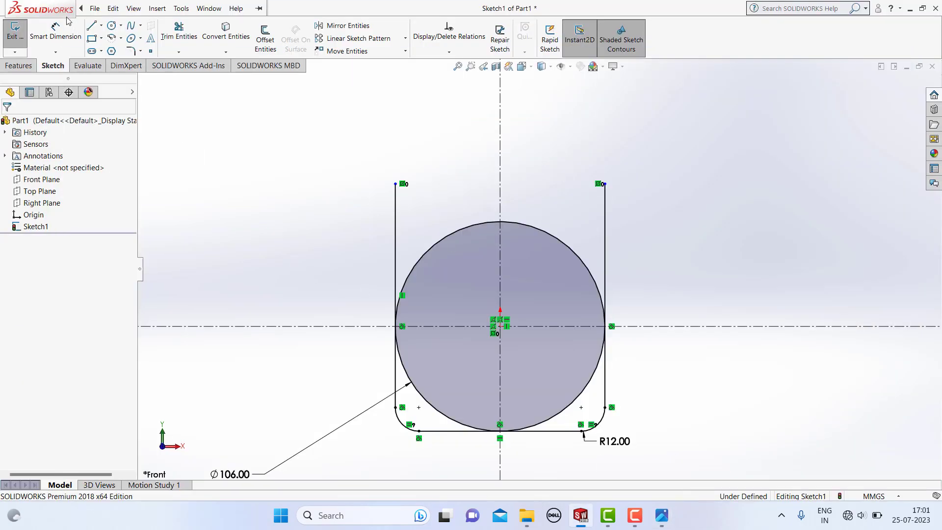
Step: Draw a centerline up-left from the circle's centre and lower the side lines' top ends
click(95, 9)
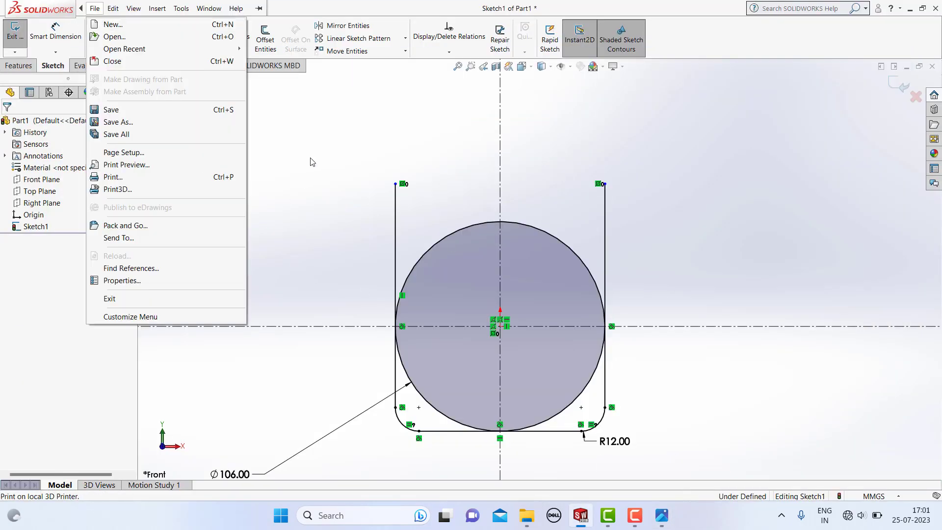
click(313, 161)
click(101, 26)
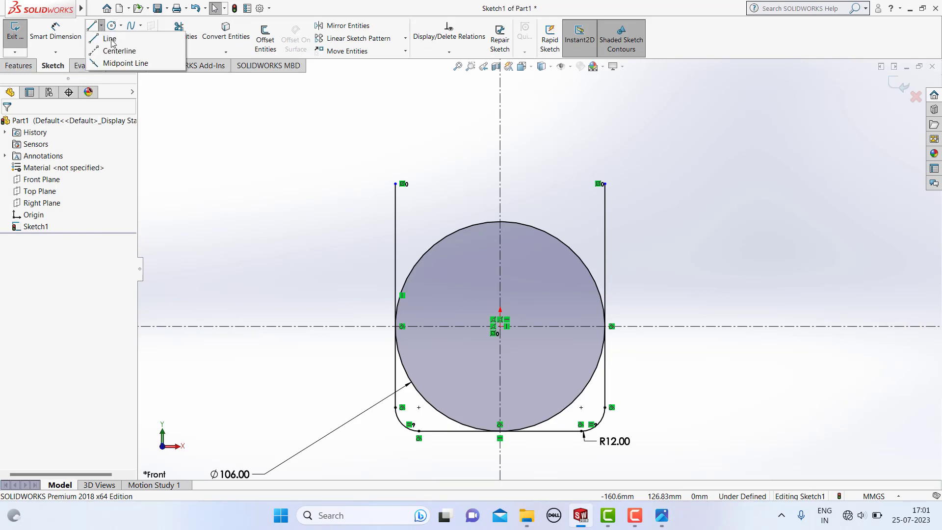
click(120, 48)
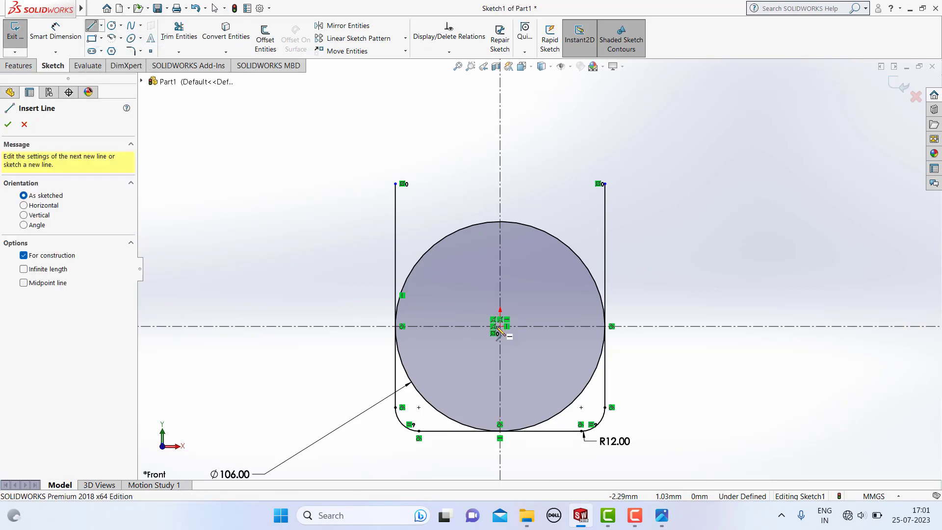
click(501, 327)
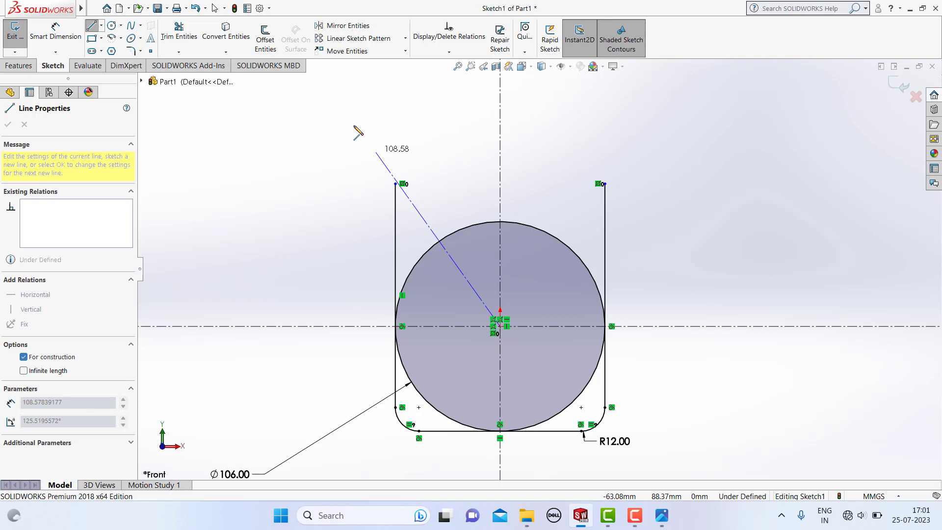
click(333, 104)
key(Escape)
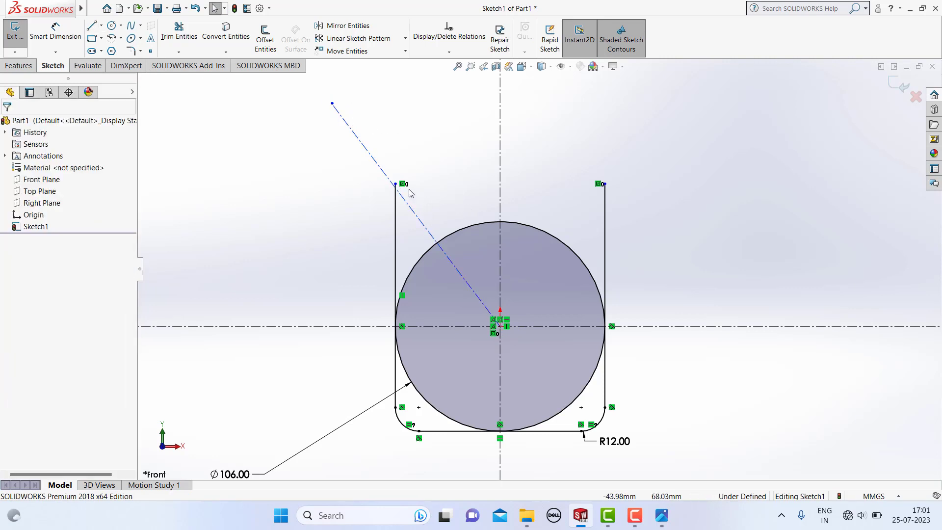
drag(395, 184, 395, 245)
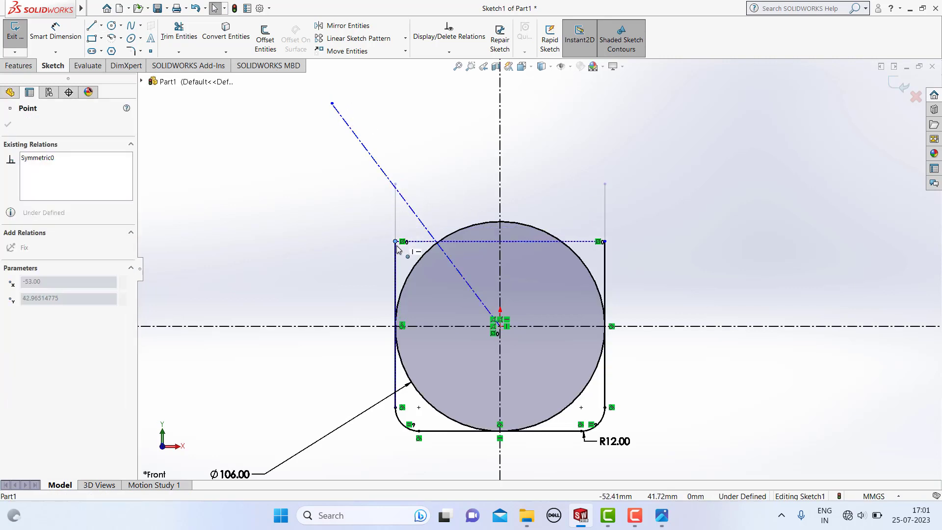
click(306, 212)
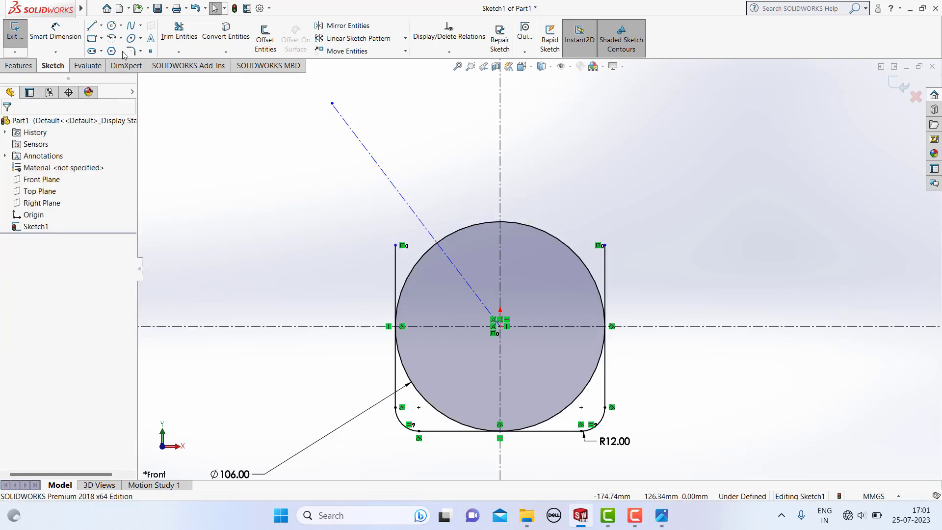
Step: Trim away both side lines above the circle
click(179, 31)
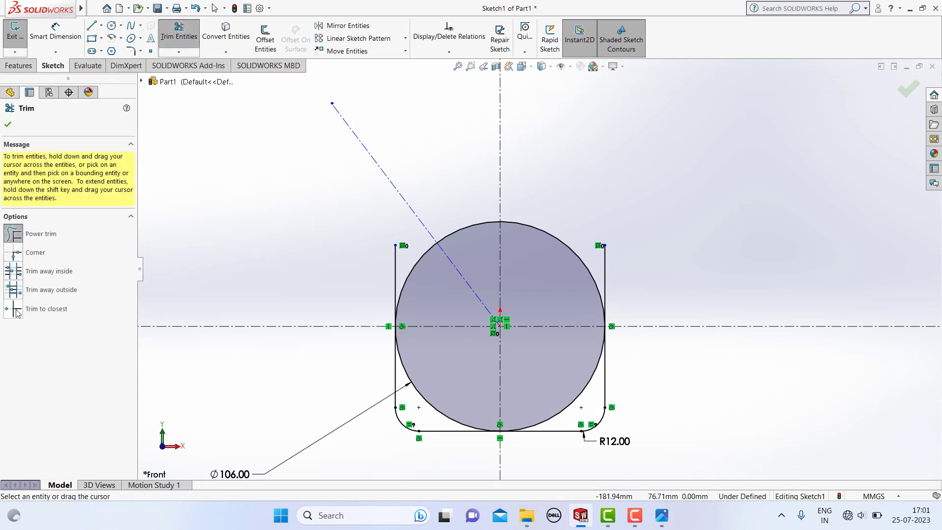
drag(369, 273, 405, 263)
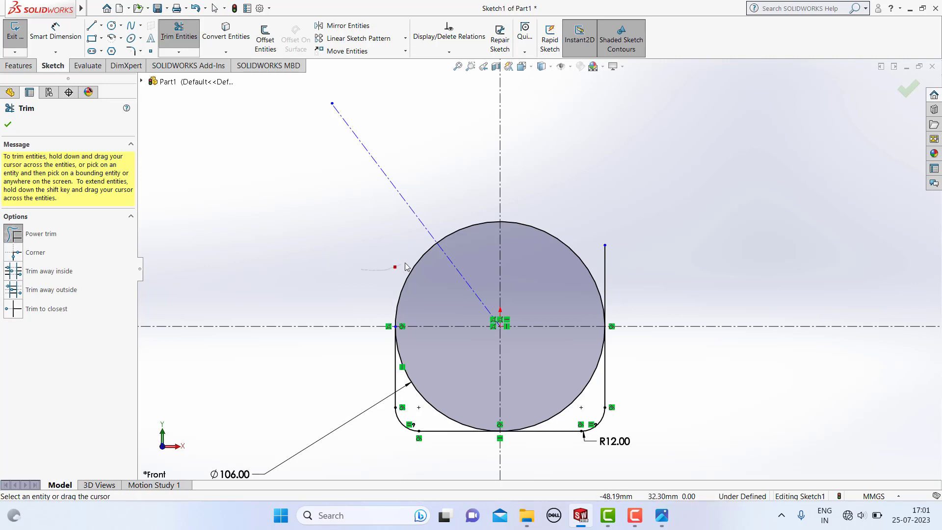
click(12, 310)
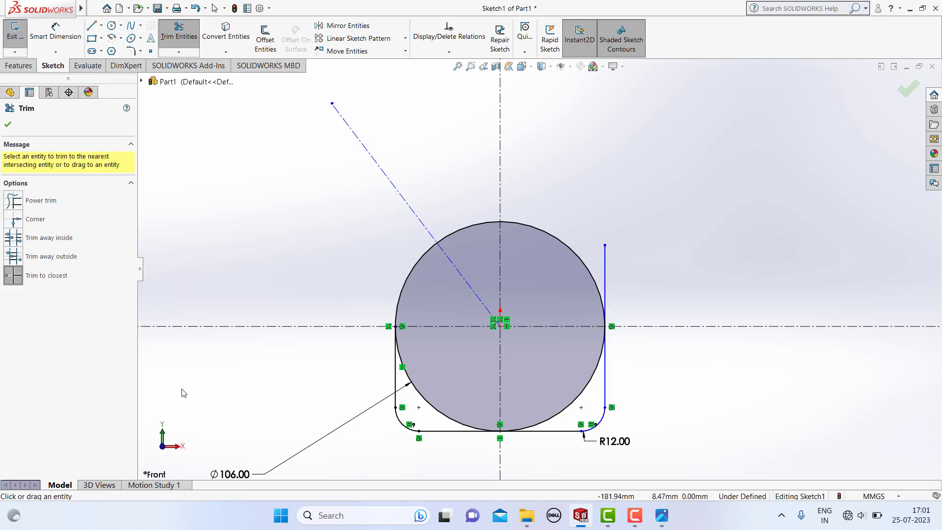
click(605, 261)
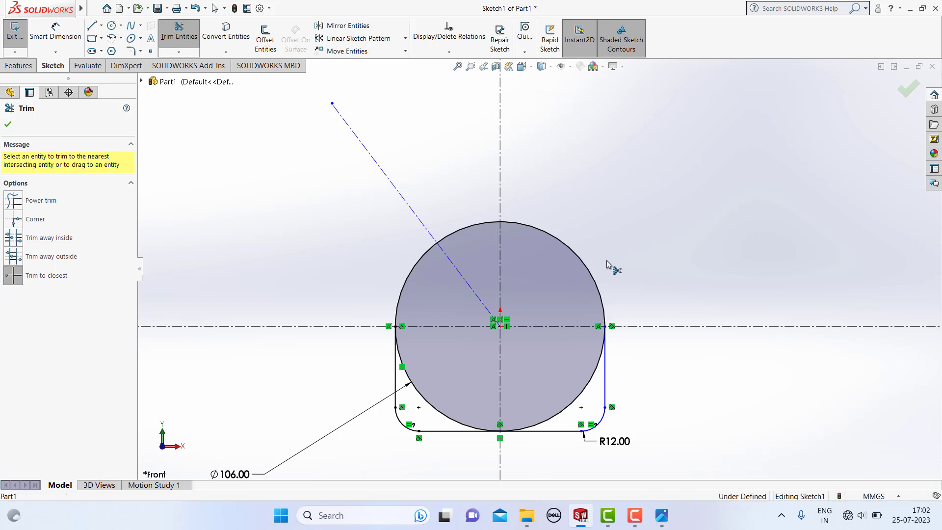
key(Escape)
Step: Make the right side line vertical
scroll(662, 412, down, 1)
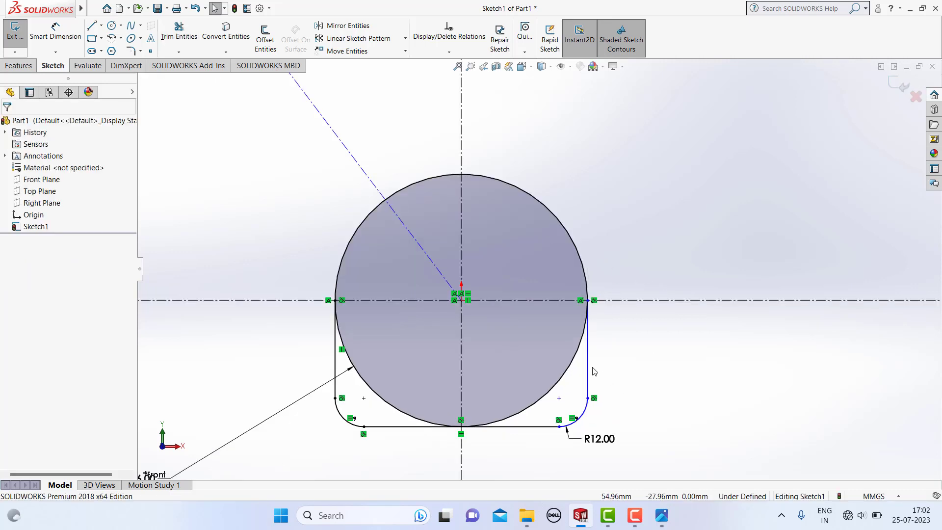
click(589, 373)
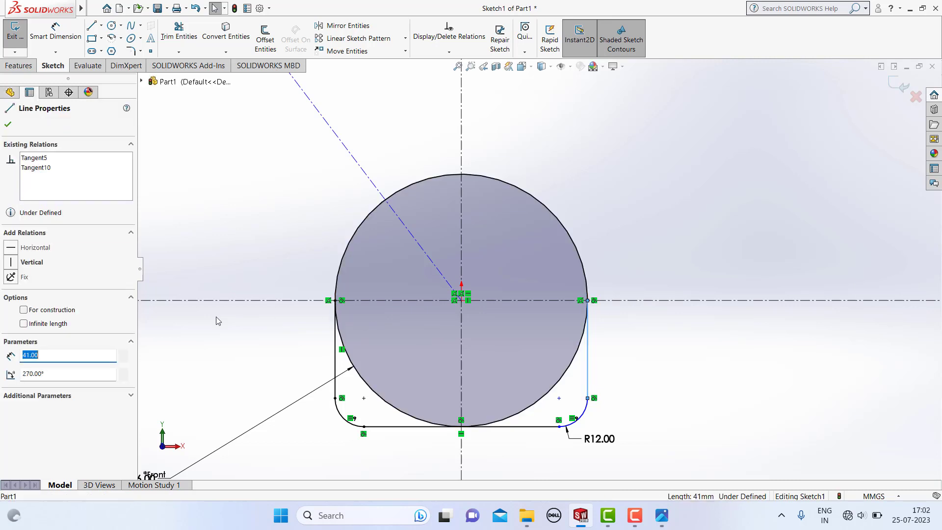
click(31, 263)
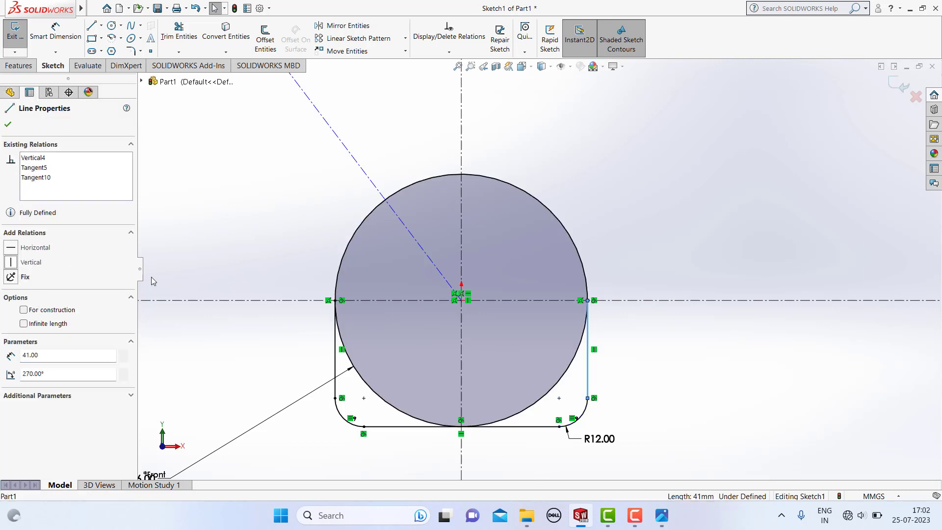
click(707, 351)
scroll(540, 270, up, 1)
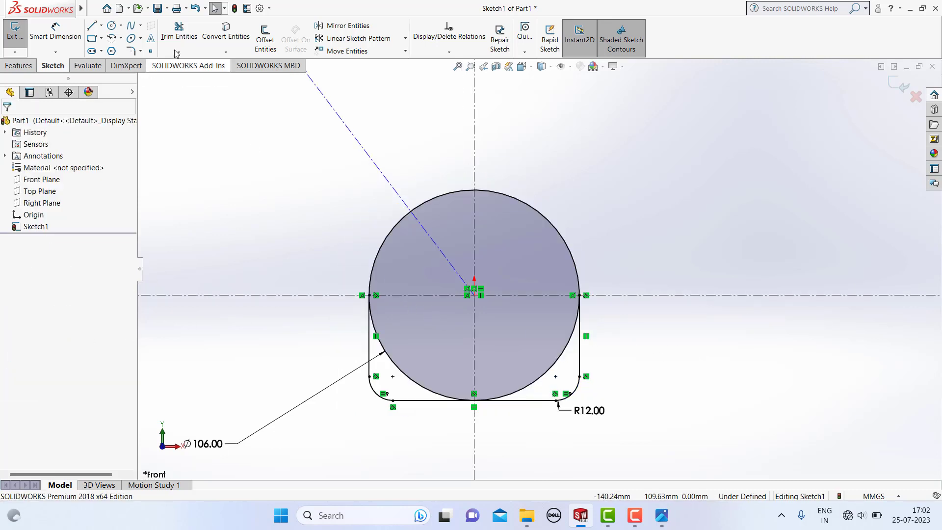
Step: Trim away the circle's lower-left and lower-right arcs
click(179, 31)
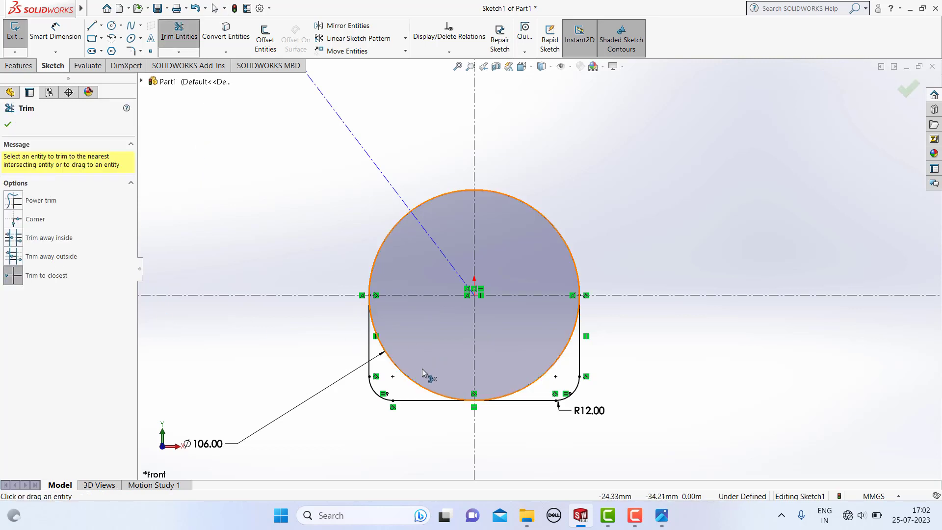
click(377, 337)
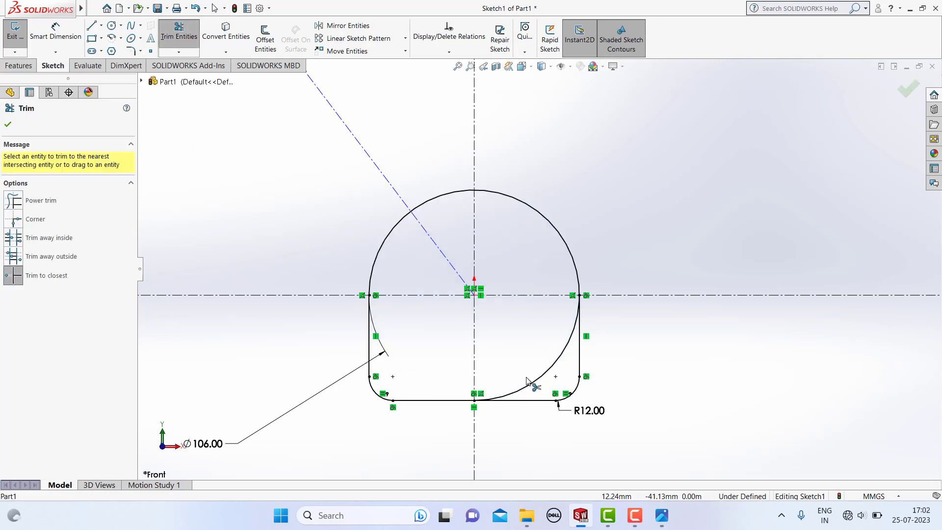
click(563, 374)
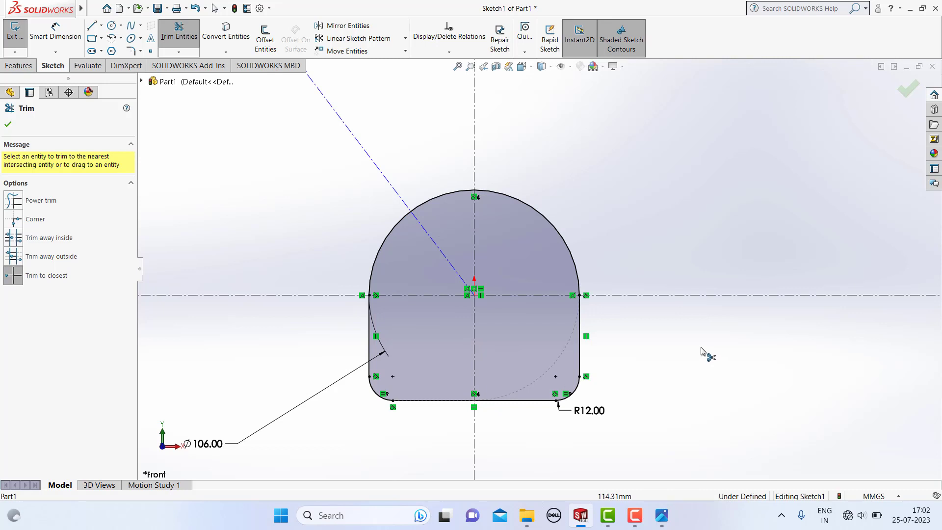
key(Escape)
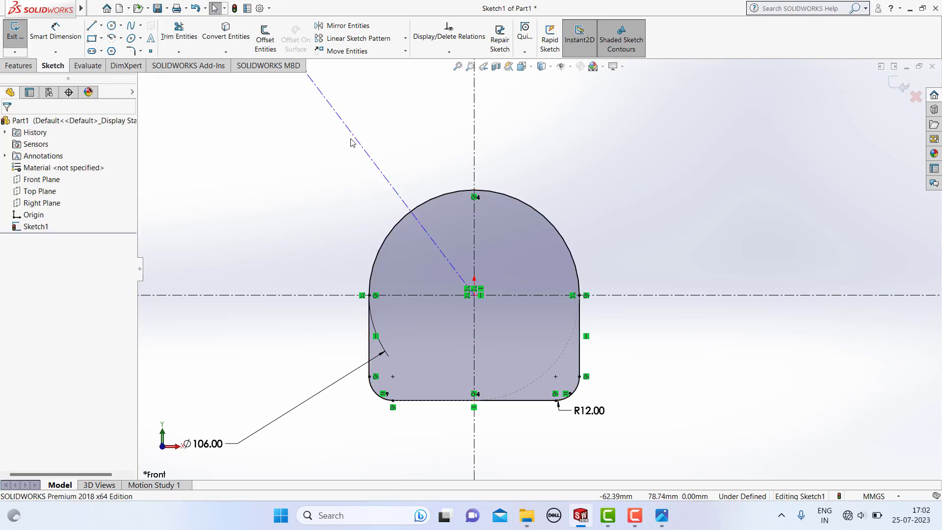
Step: Extend the angled centerline and dimension it 30° from the vertical axis
key(z)
mouse_move(404, 155)
mouse_down()
mouse_move(398, 117)
mouse_move(410, 111)
mouse_up()
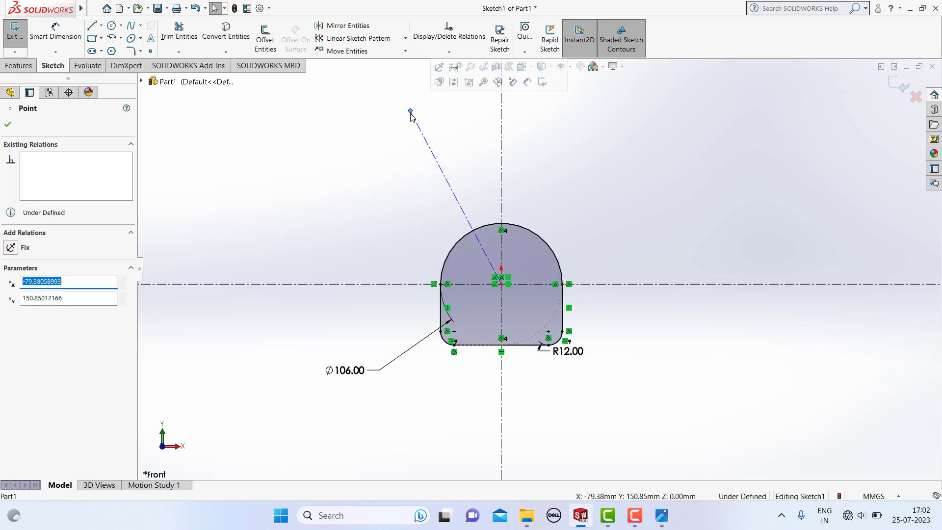
click(389, 147)
click(55, 31)
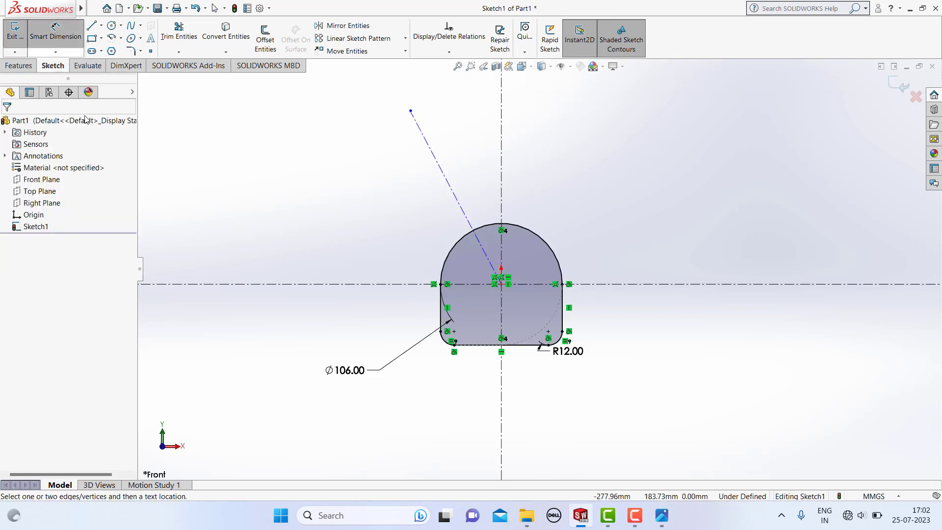
click(447, 154)
click(501, 153)
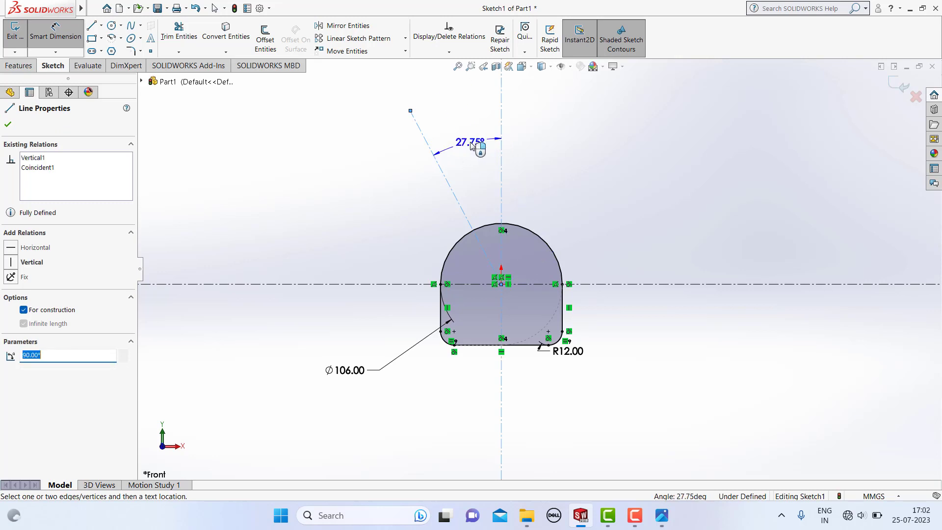
click(470, 146)
text(30)
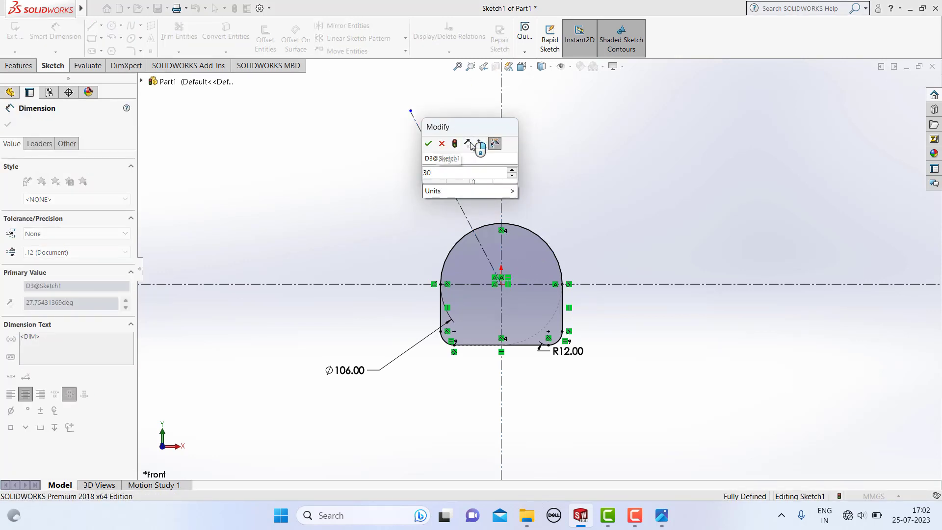
key(Return)
key(Escape)
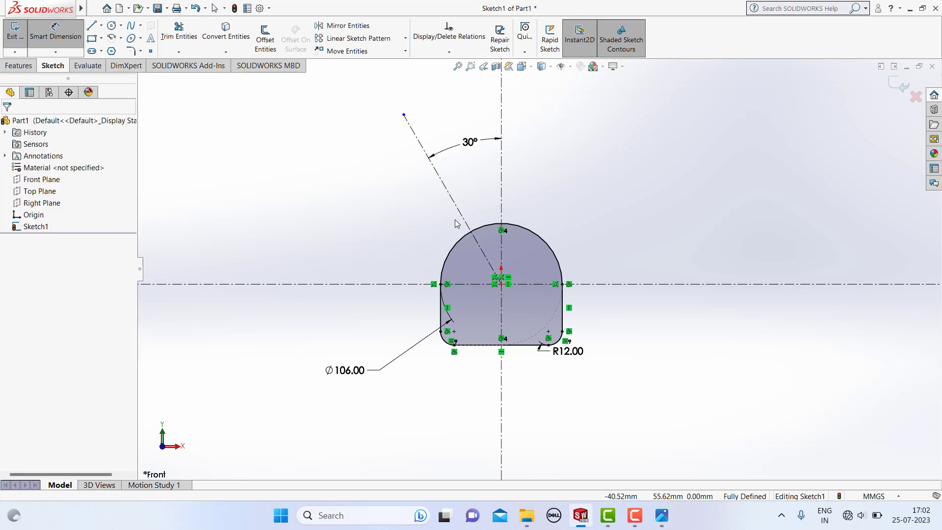
Step: Mirror the 30° construction line about the vertical centerline
click(448, 195)
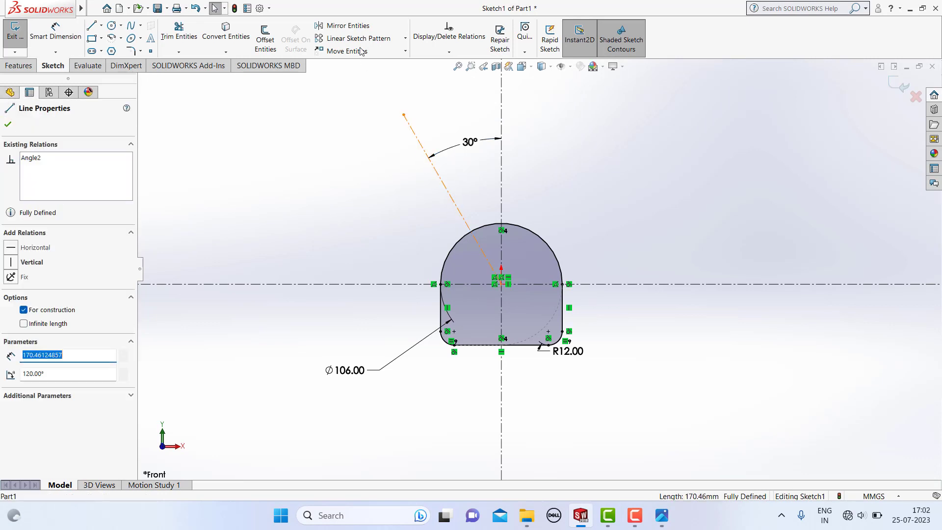
click(348, 25)
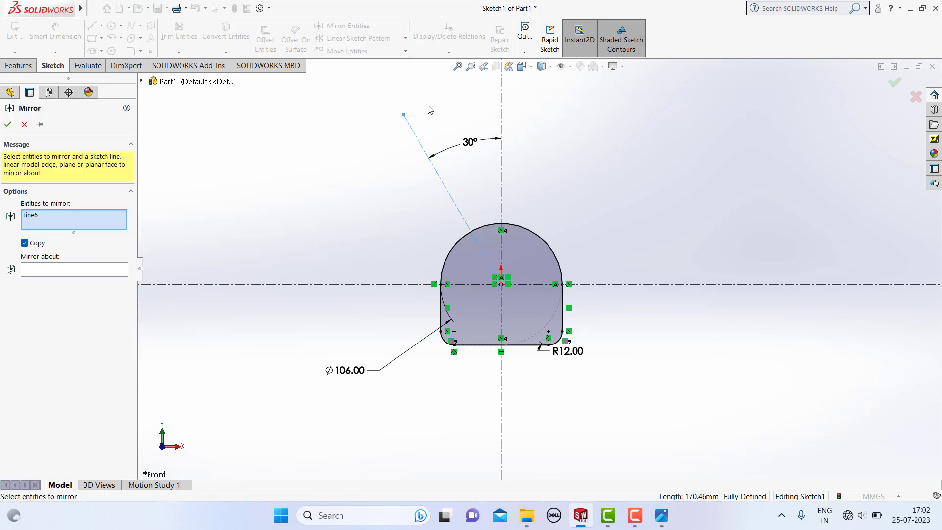
click(75, 272)
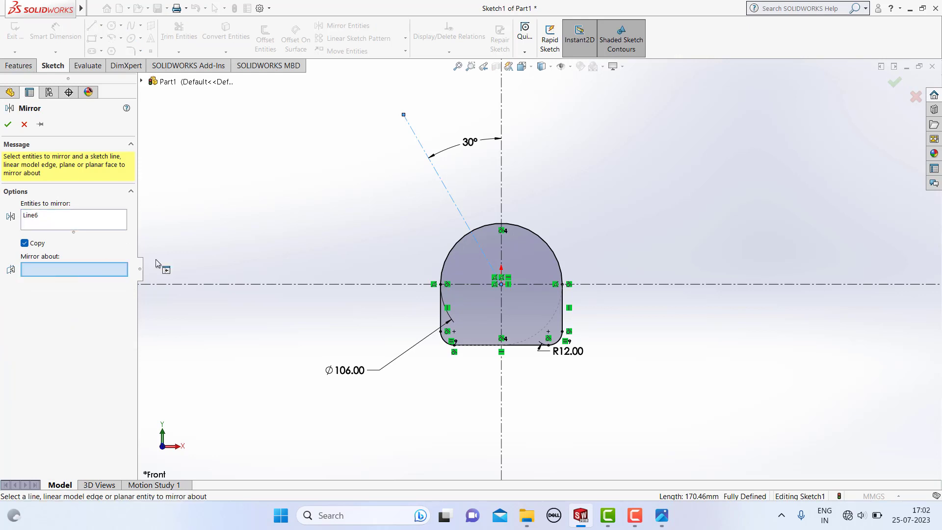
click(503, 158)
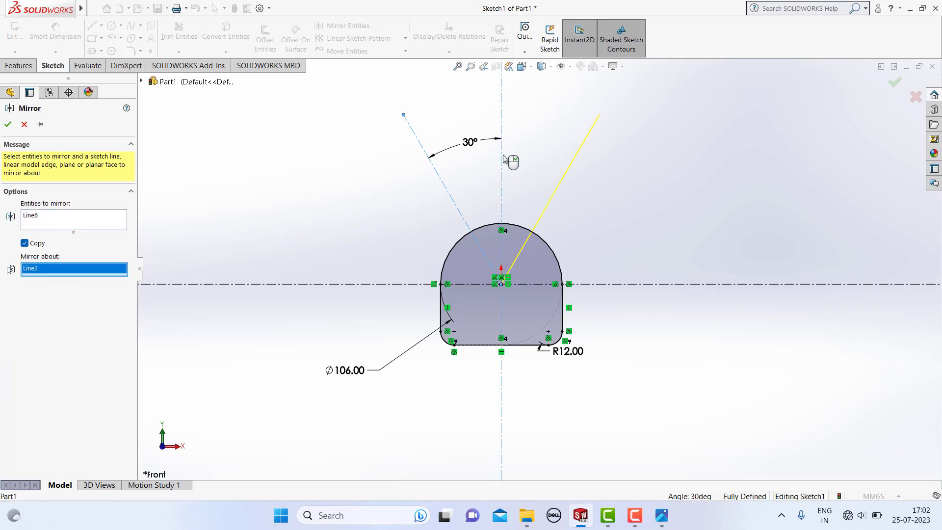
click(9, 125)
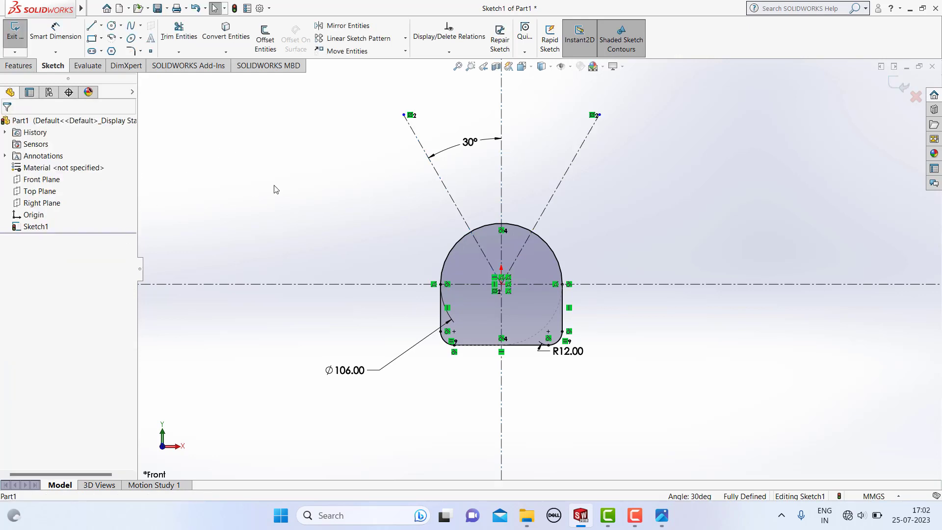
click(99, 27)
Step: Draw a line parallel to the left 30° construction line
click(364, 152)
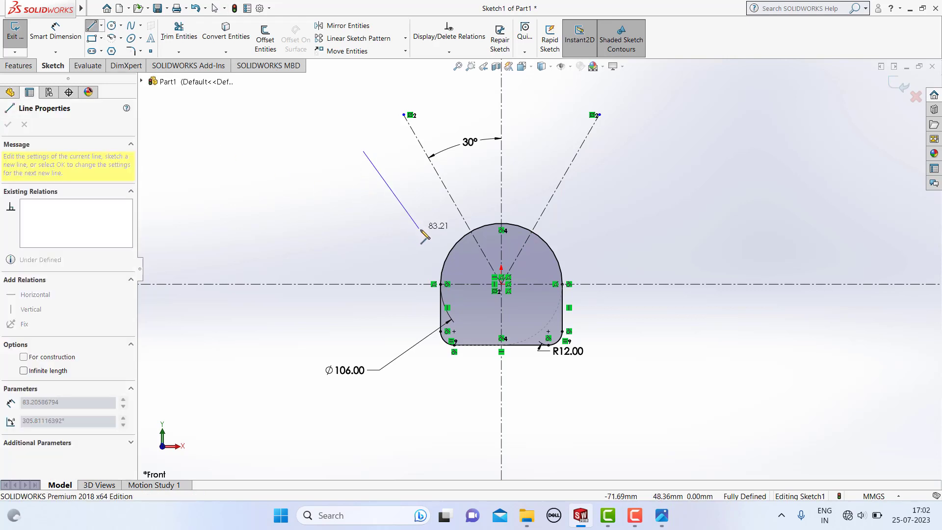
click(418, 242)
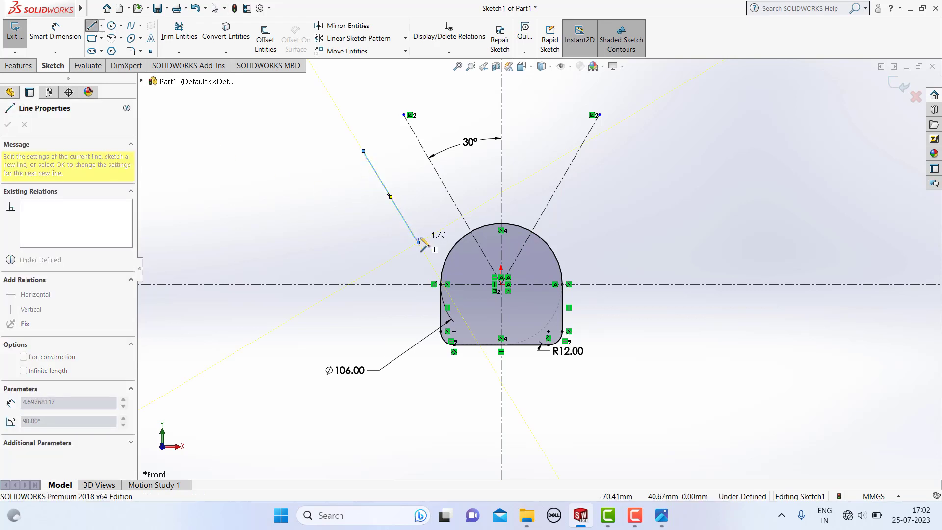
key(Escape)
click(404, 220)
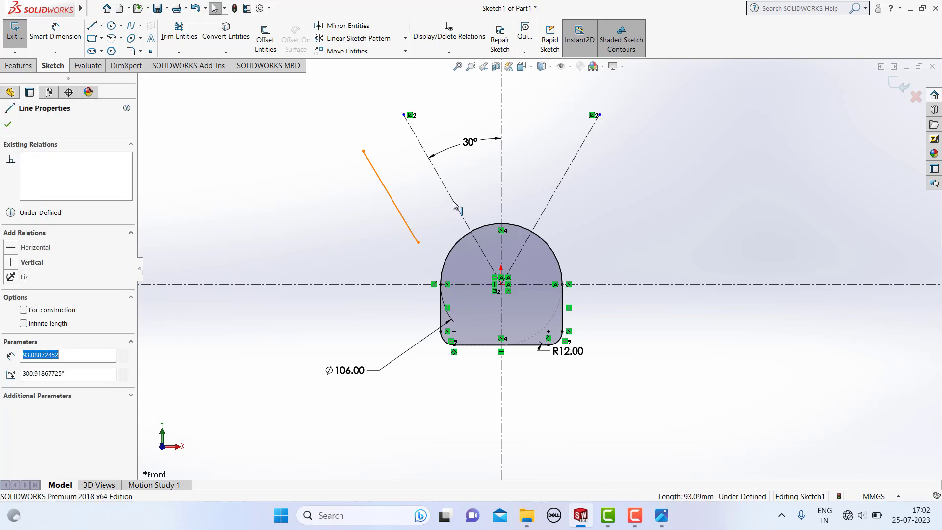
ctrl+click(454, 202)
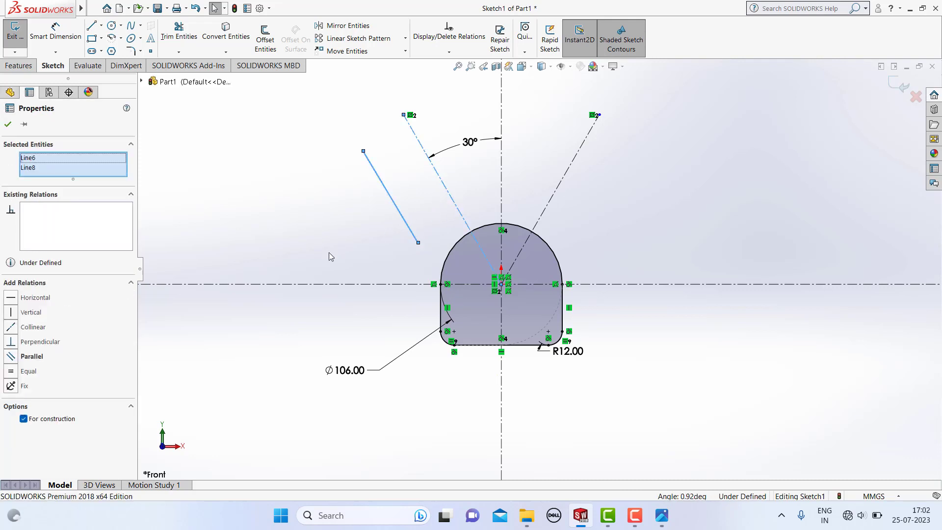
click(19, 357)
click(8, 125)
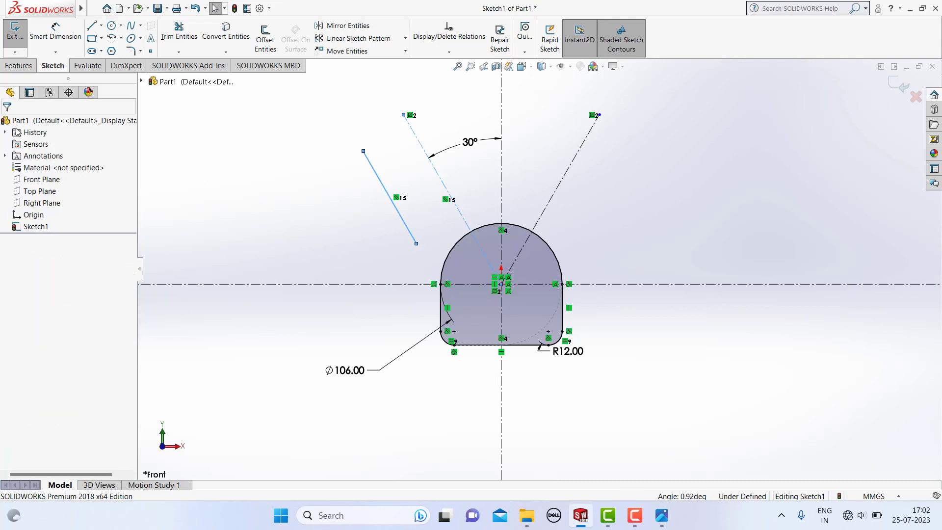
Step: Mirror that line about the construction line and slide the pair toward the base
click(376, 179)
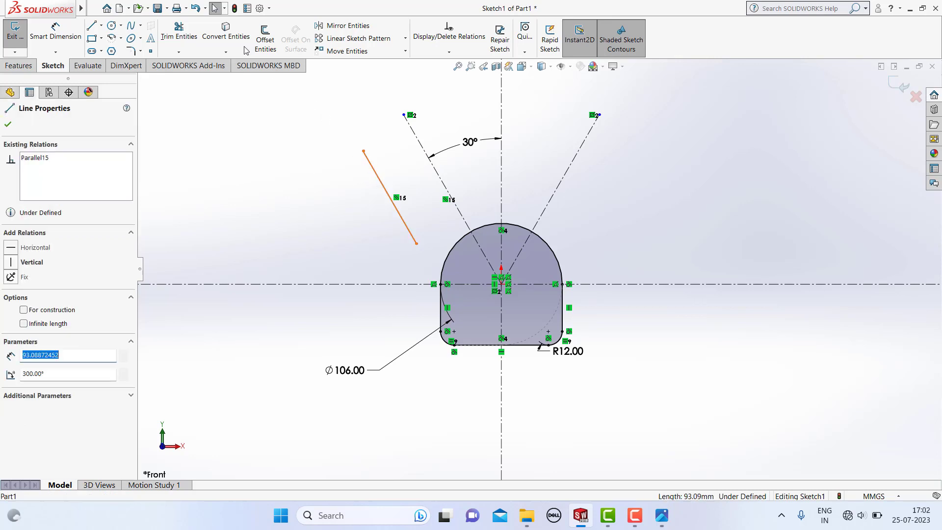
click(346, 25)
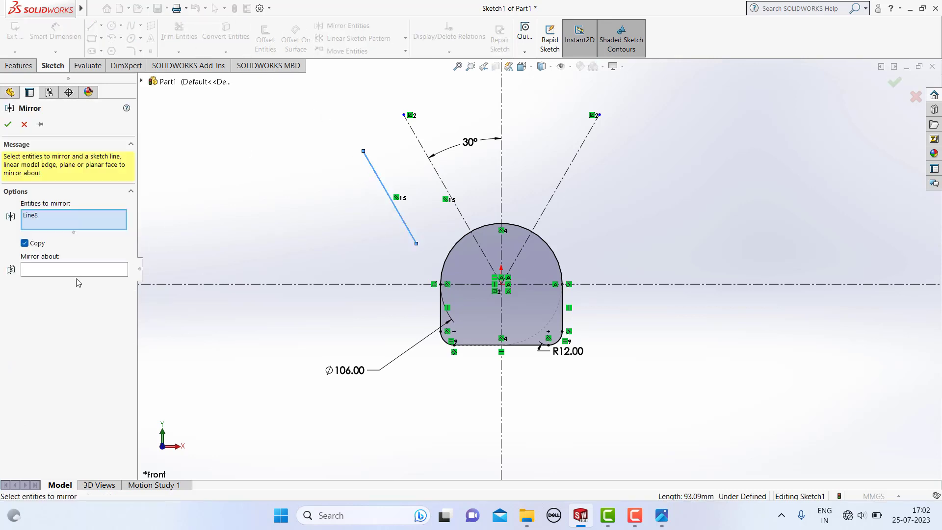
click(64, 269)
click(438, 174)
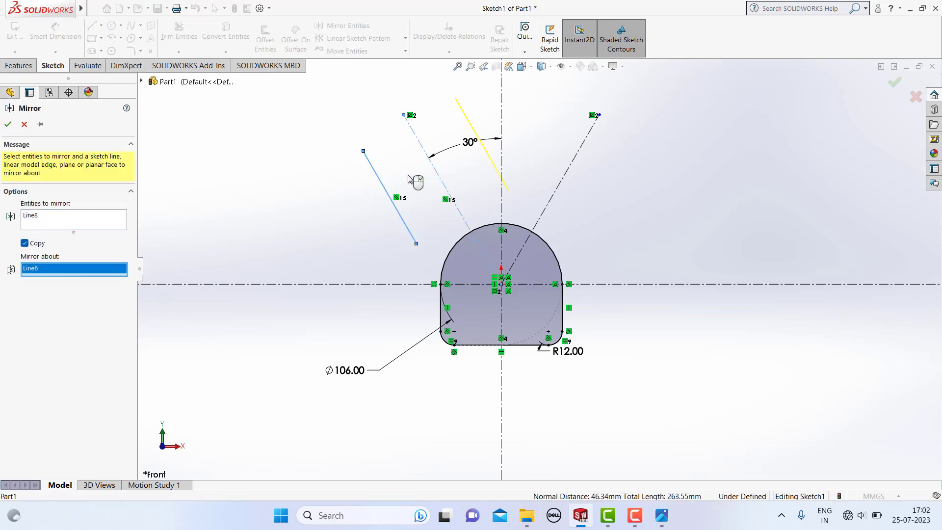
click(8, 124)
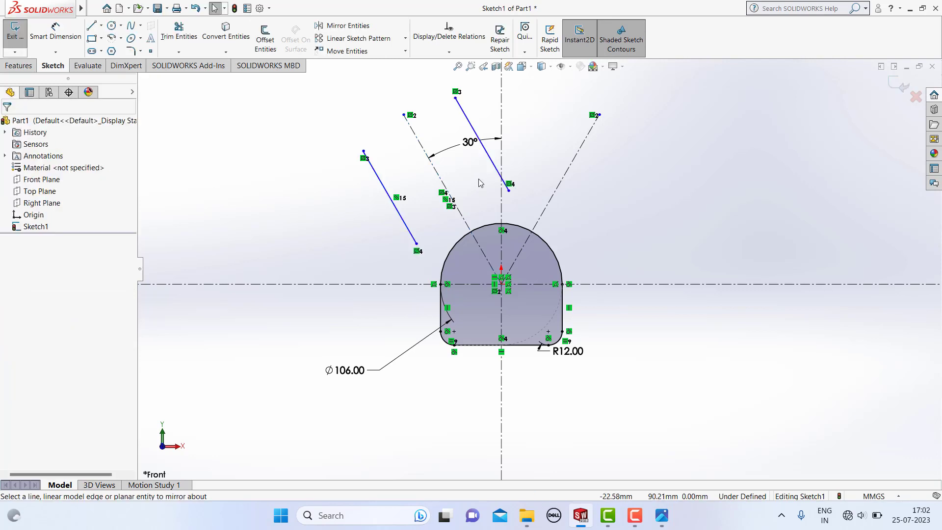
drag(492, 162, 462, 178)
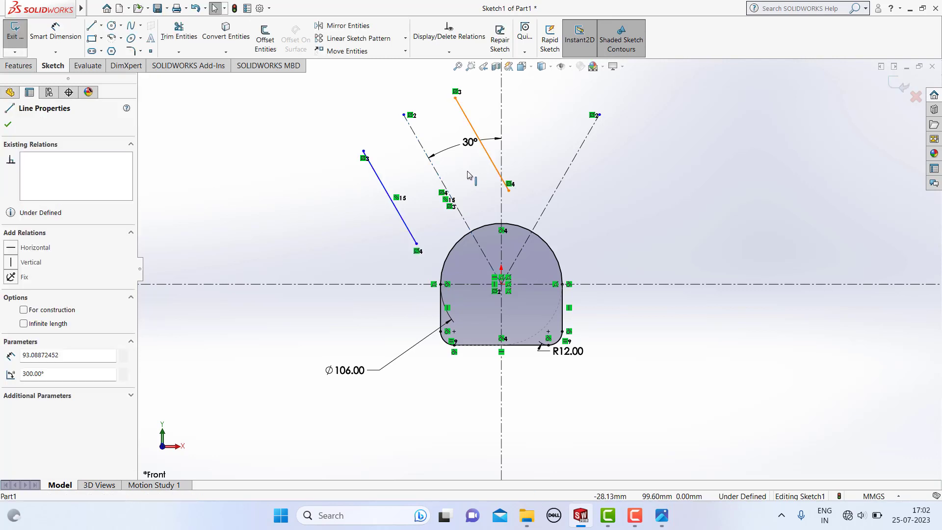
Step: Draw a circle centred on the left construction line, tangent to the right arm line
click(269, 173)
scroll(383, 108, down, 4)
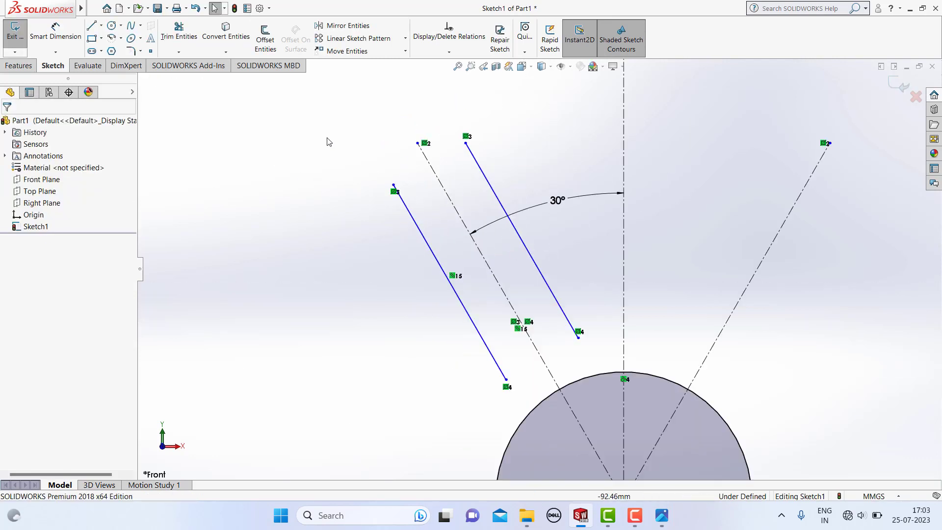
click(112, 25)
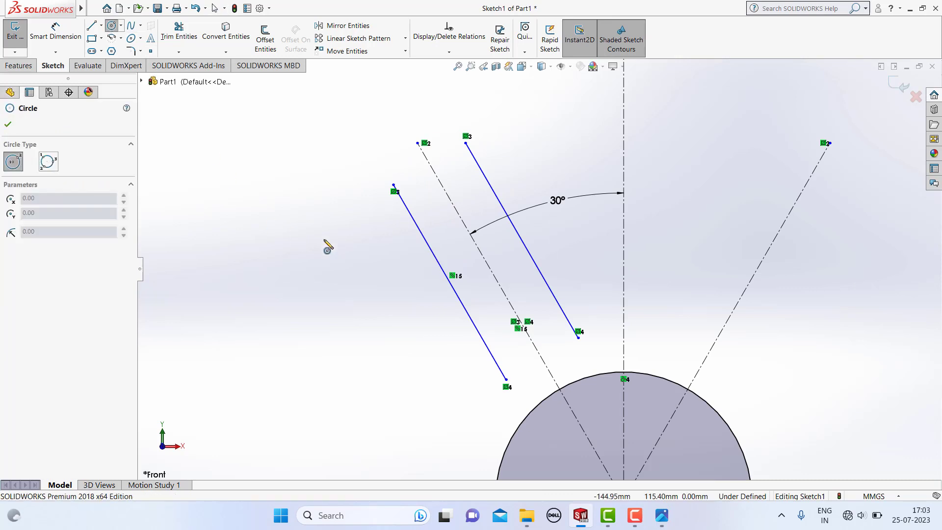
click(451, 202)
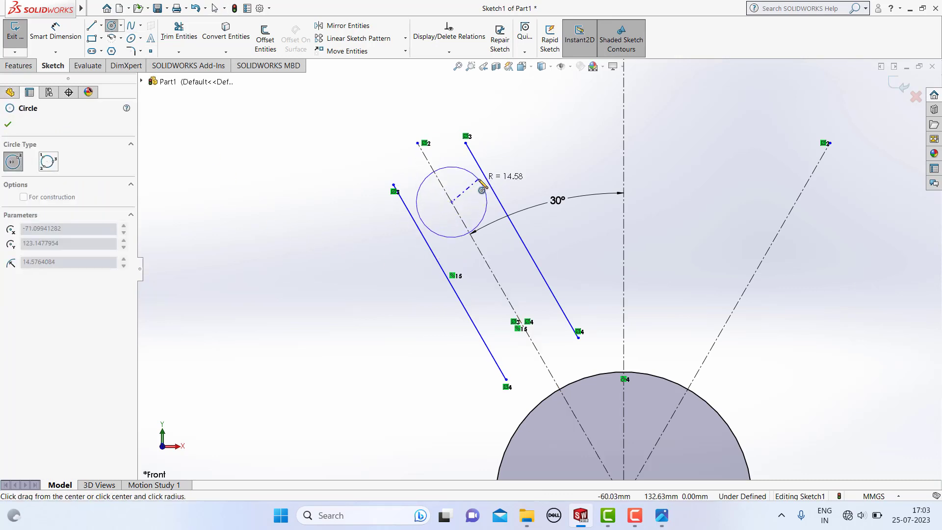
click(480, 181)
key(Escape)
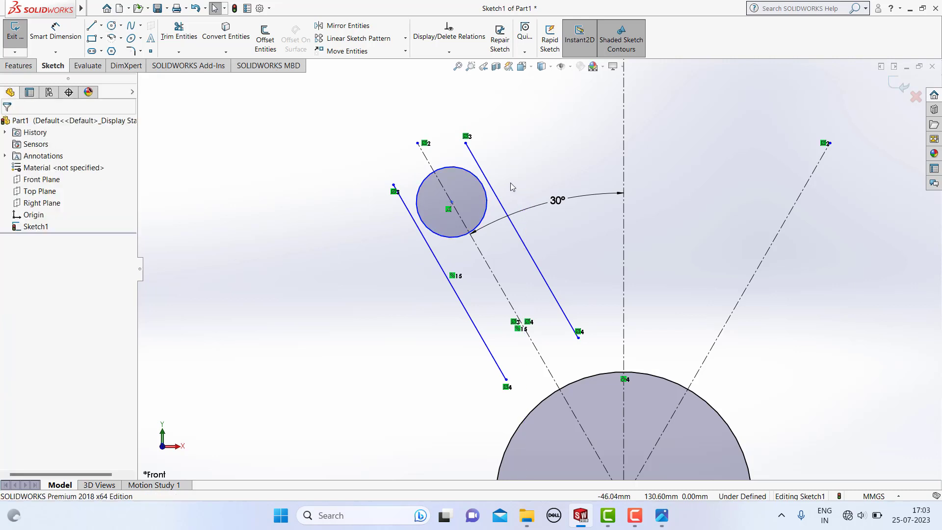
click(487, 187)
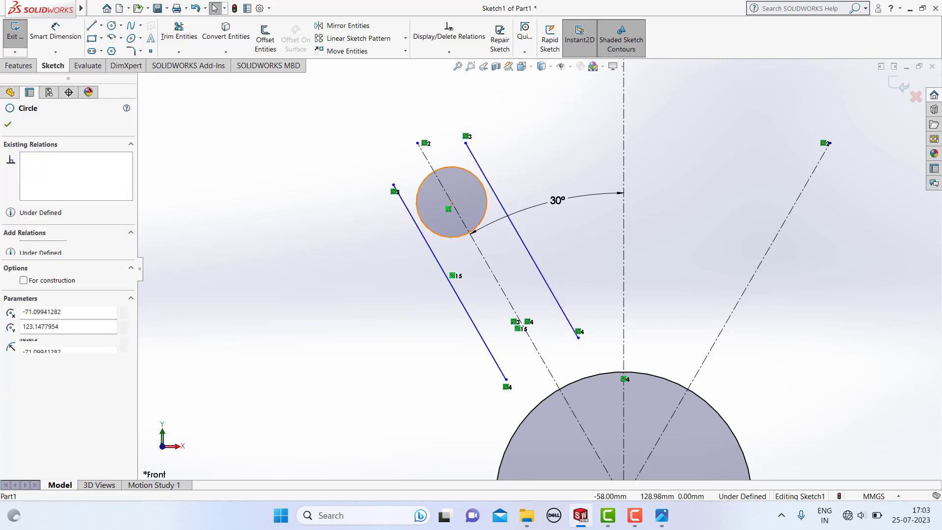
ctrl+click(493, 191)
click(12, 301)
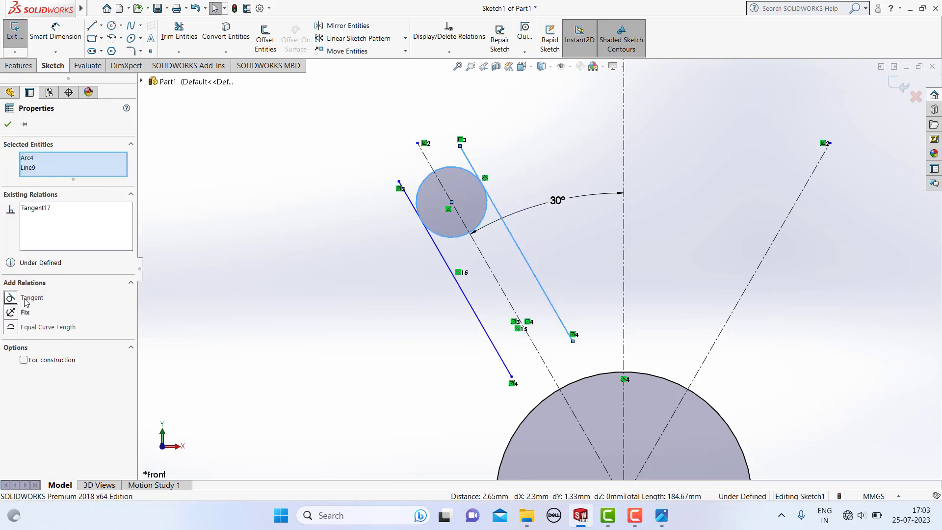
click(8, 125)
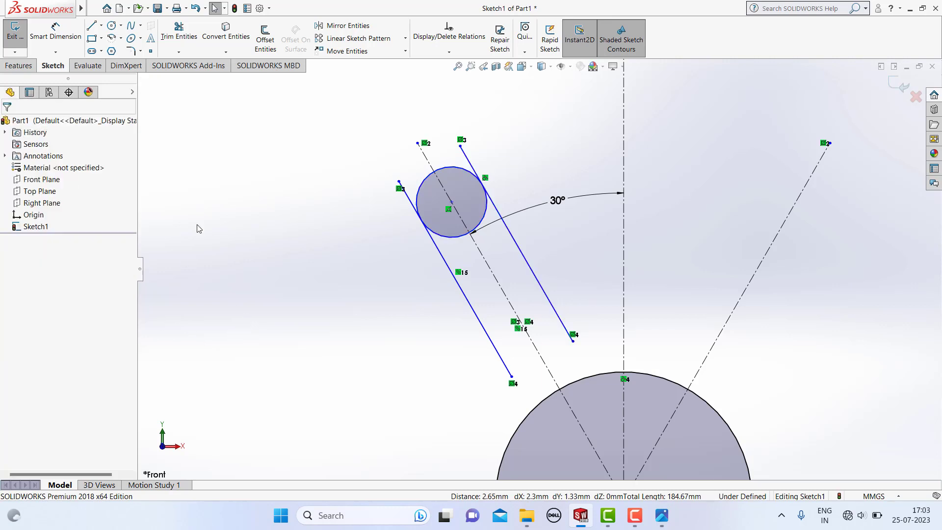
key(f)
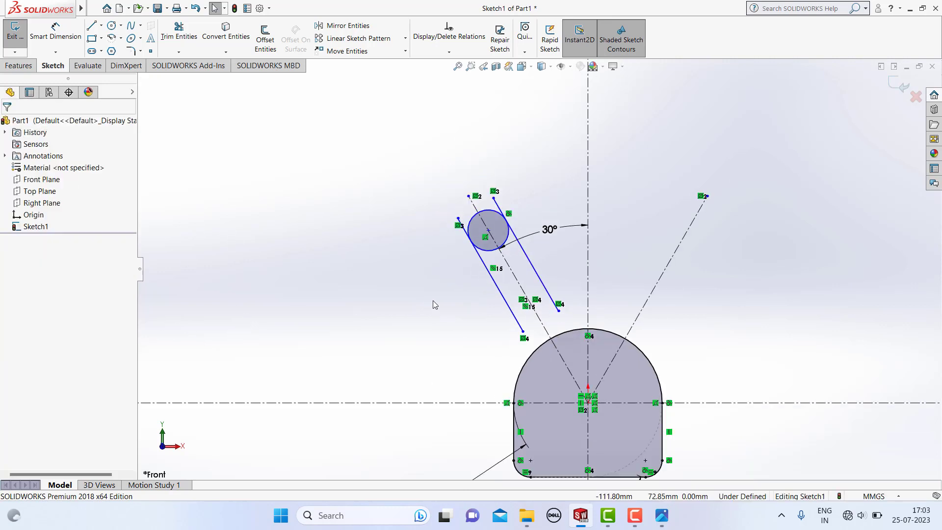
Step: Dimension the arm-end circle's diameter to 26 mm after checking the reference drawing
click(63, 37)
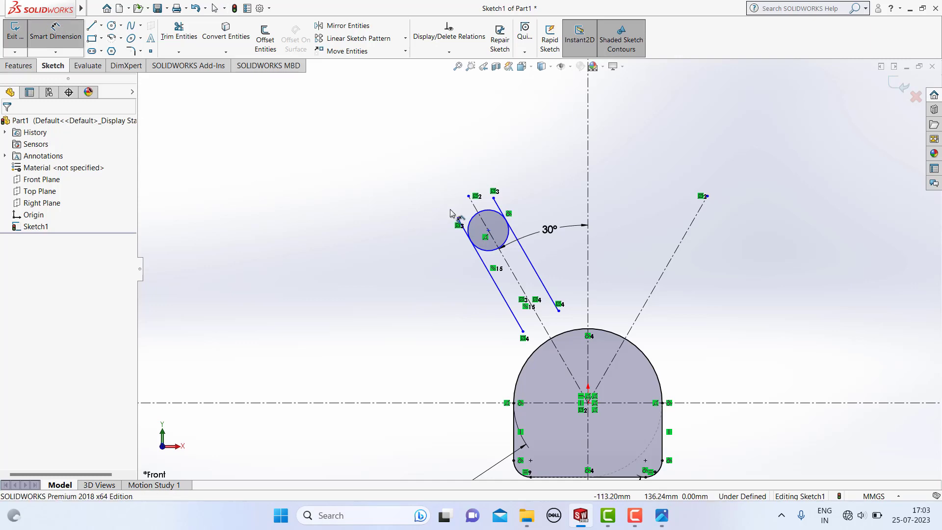
click(479, 222)
click(322, 186)
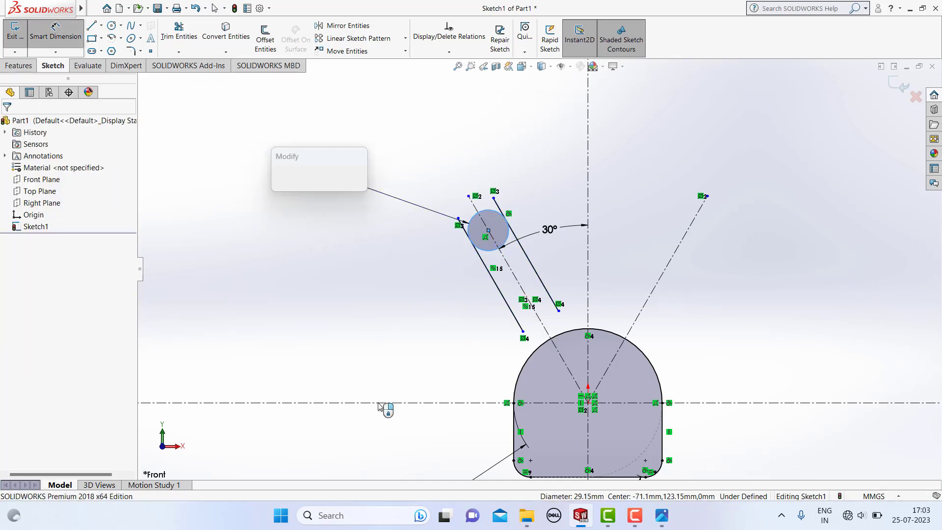
click(662, 515)
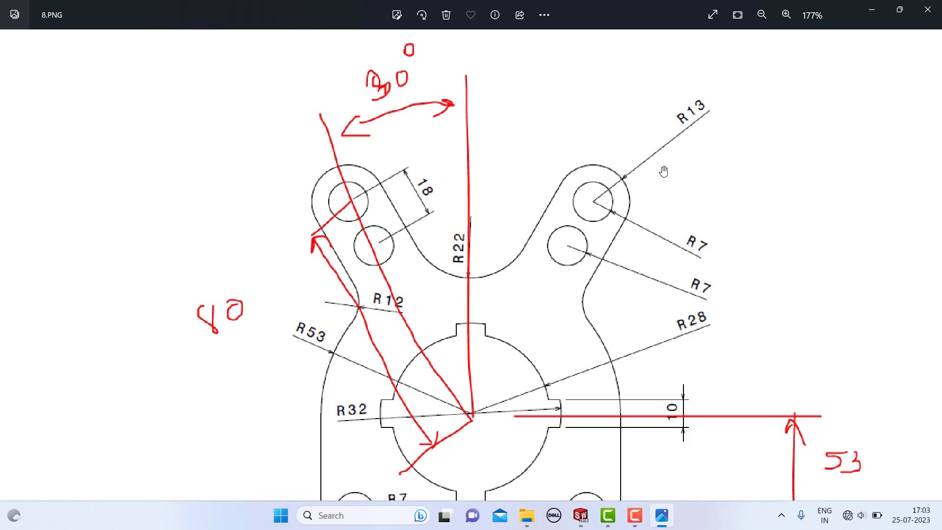
click(658, 515)
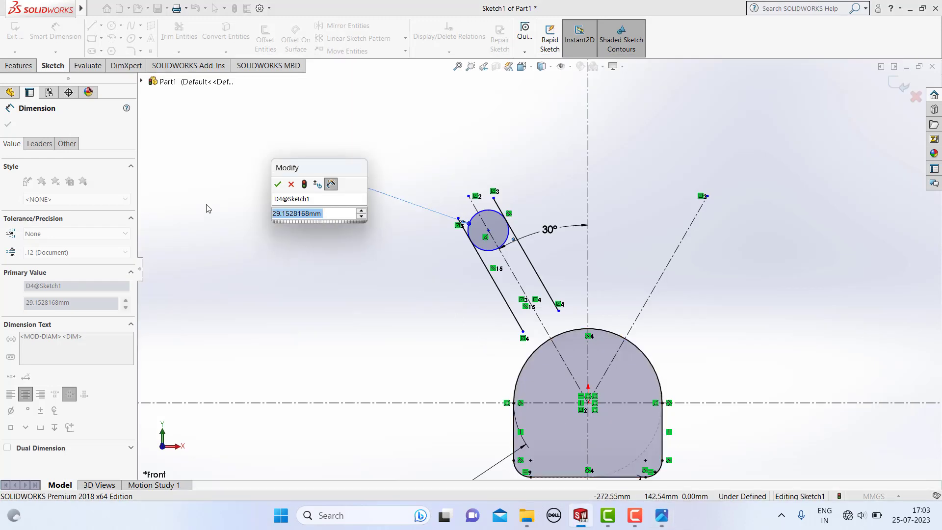
text(26)
key(Return)
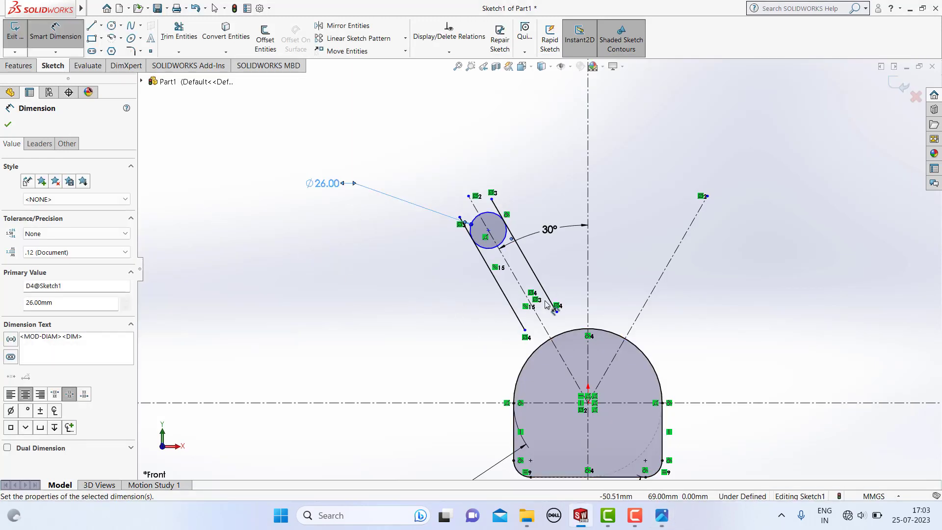
key(Escape)
key(Escape)
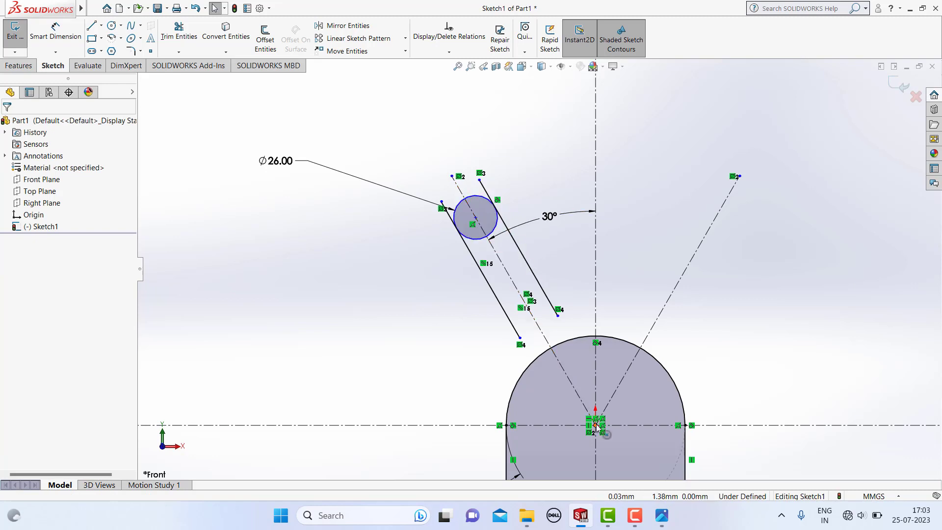
Step: Move the Ø26 circle along the construction line and recheck the reference drawing
drag(476, 221, 494, 256)
click(443, 280)
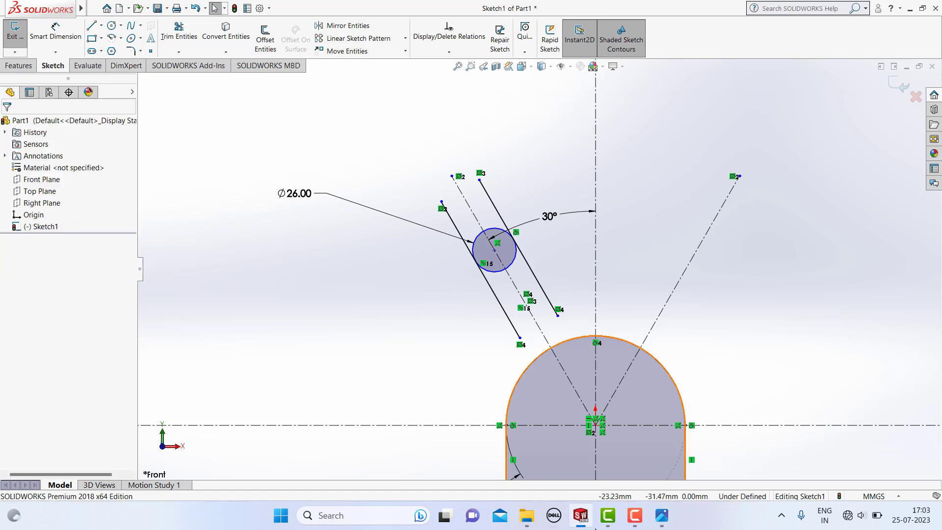
click(663, 516)
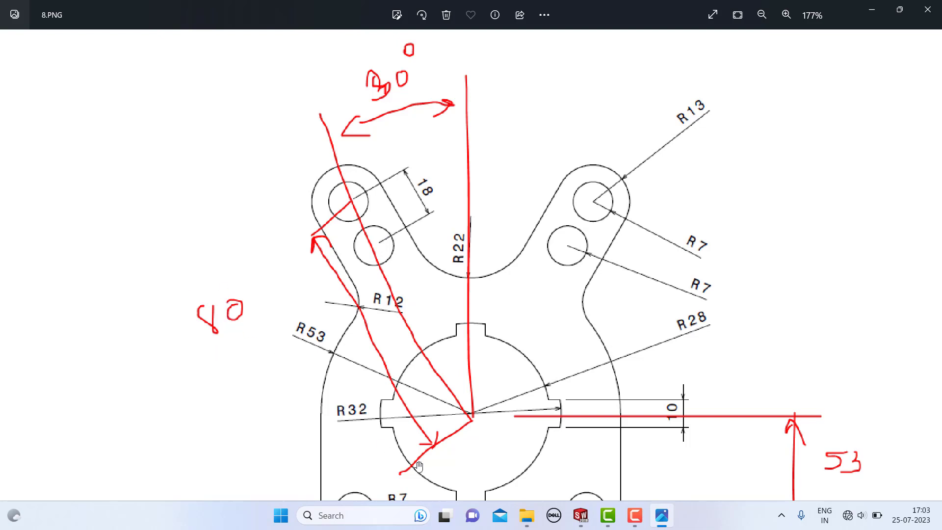
click(581, 515)
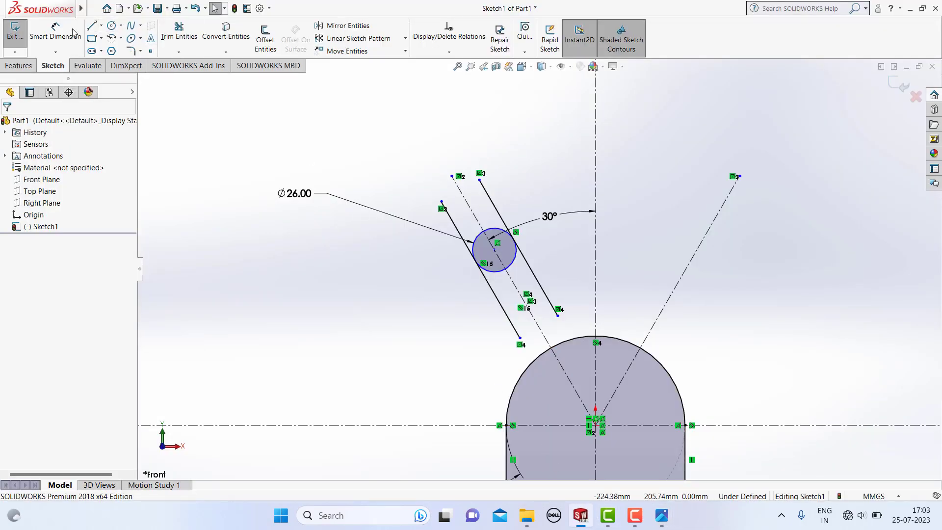
Step: Dimension the circle centre 80 mm from the origin, then slide the circle and slot outward
click(494, 250)
click(600, 431)
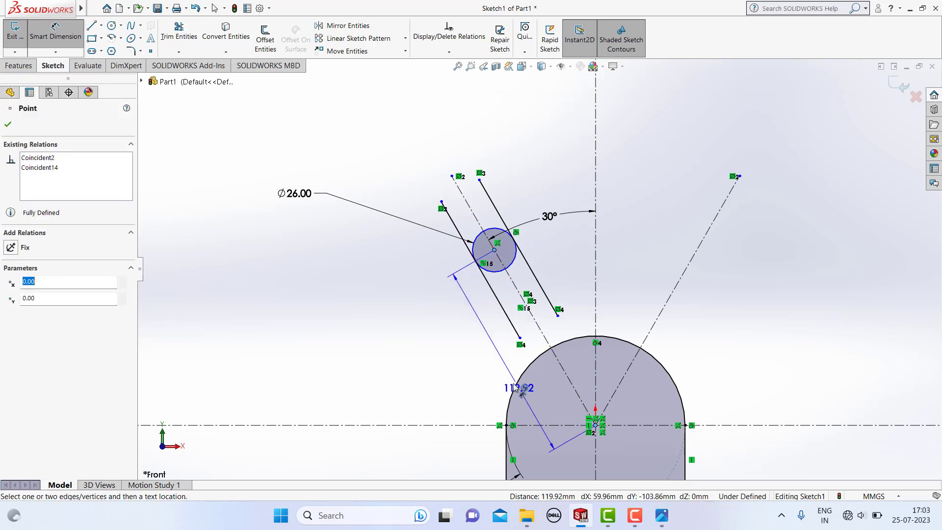
click(506, 380)
text(80)
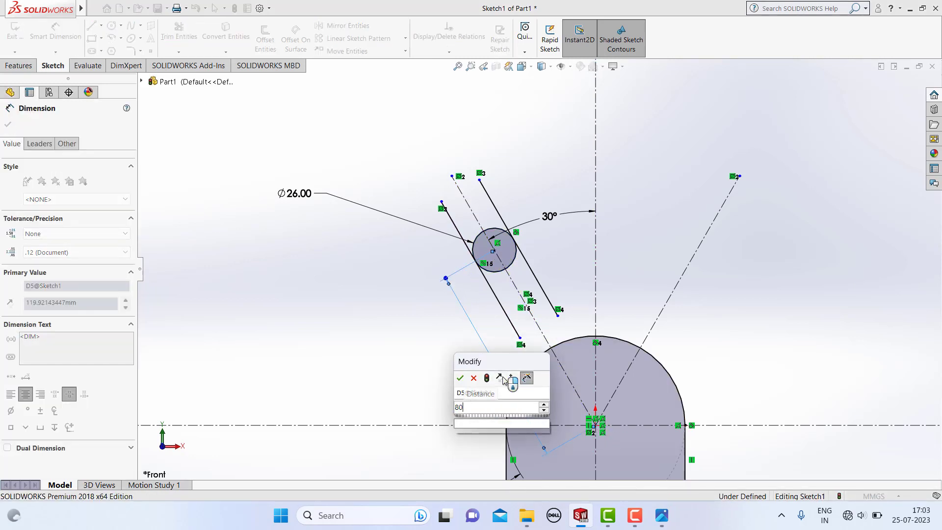
key(Return)
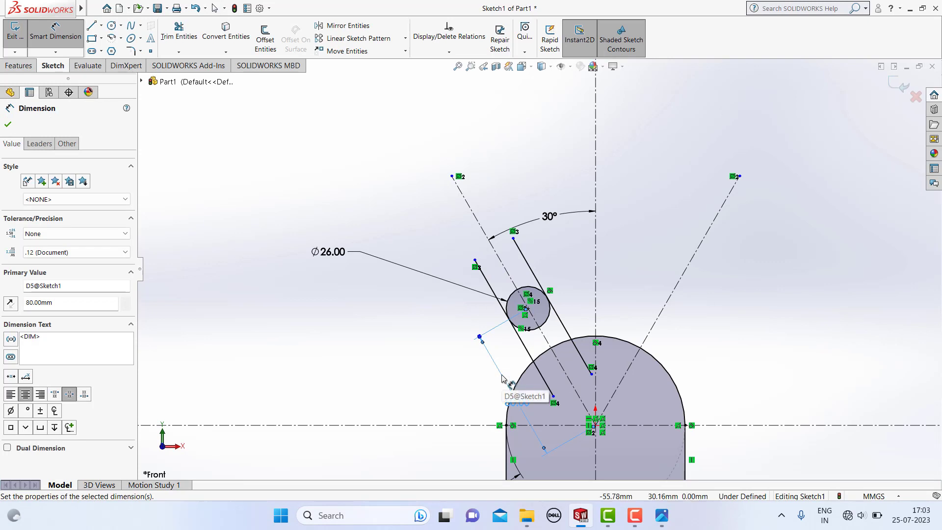
key(Escape)
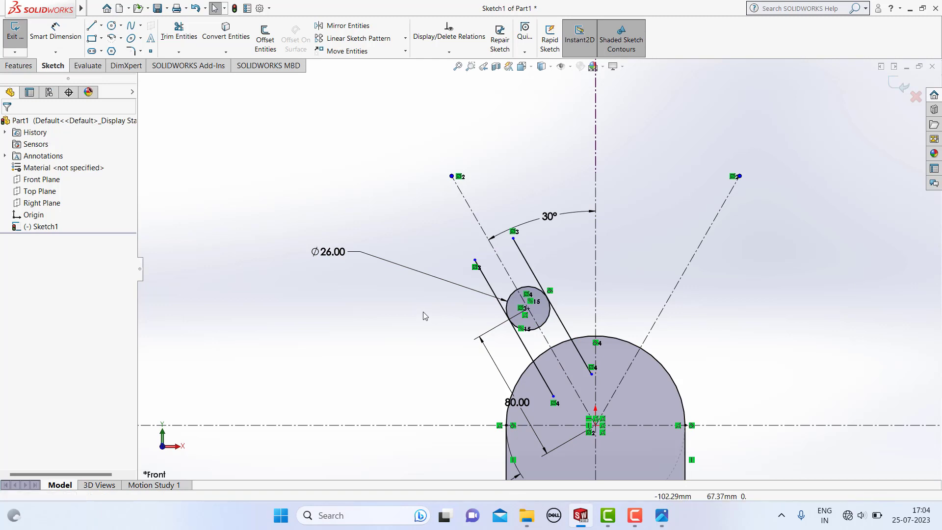
drag(425, 316, 399, 273)
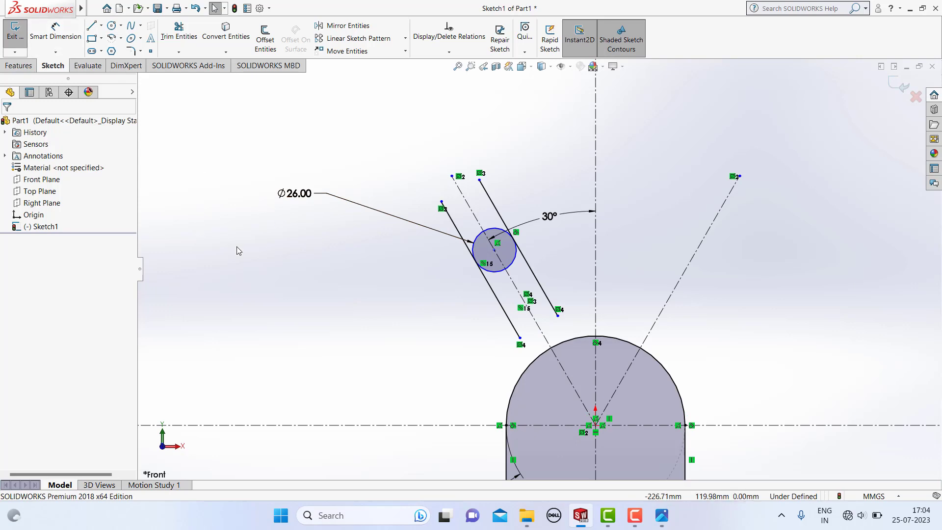
Step: Add an 80 mm dimension from the Ø26 circle's centre to the origin
click(661, 521)
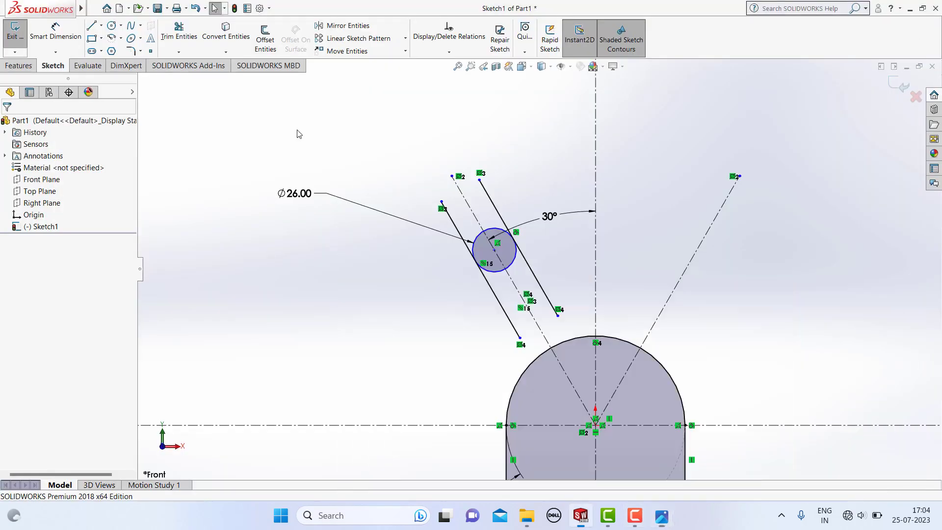
click(55, 31)
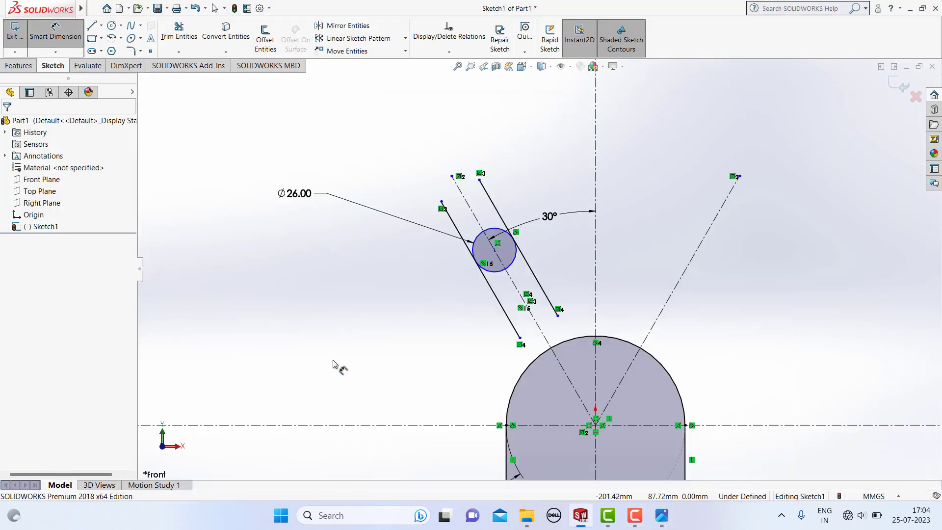
click(494, 250)
click(595, 426)
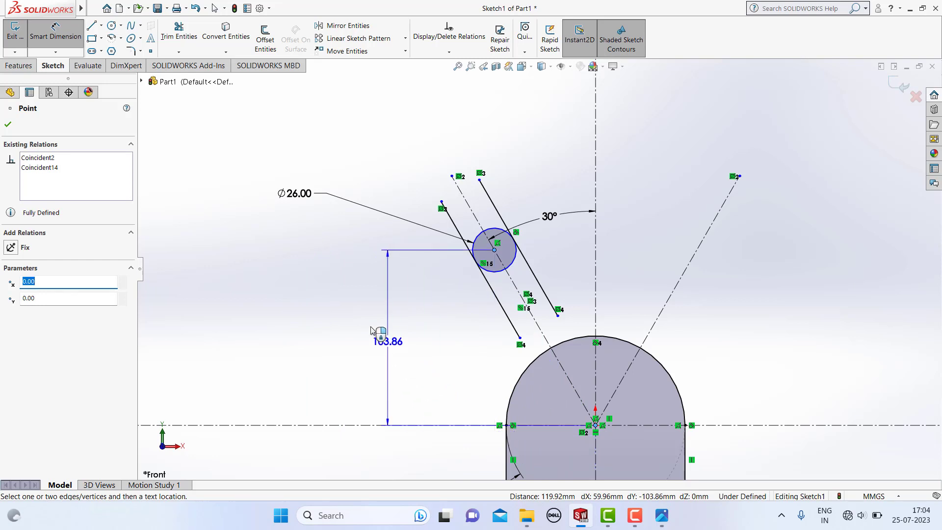
click(517, 365)
text(8)
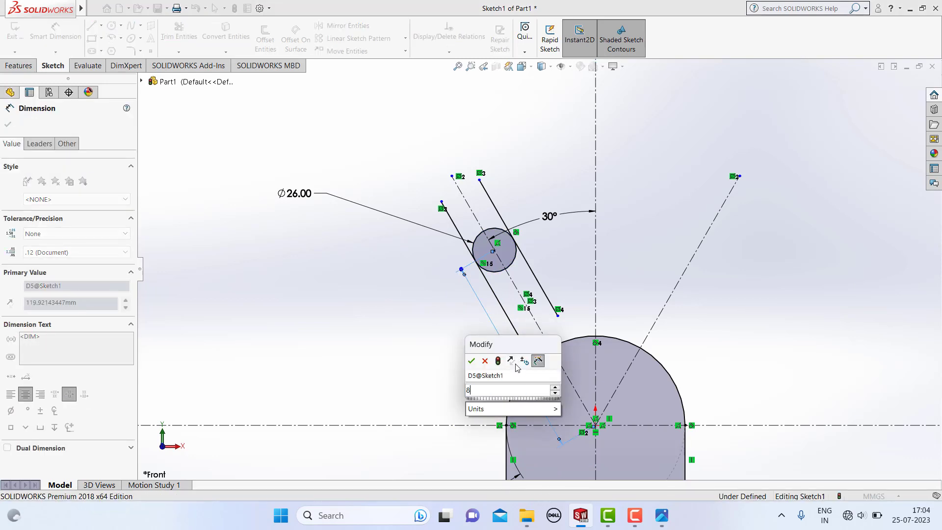
text(0)
key(Return)
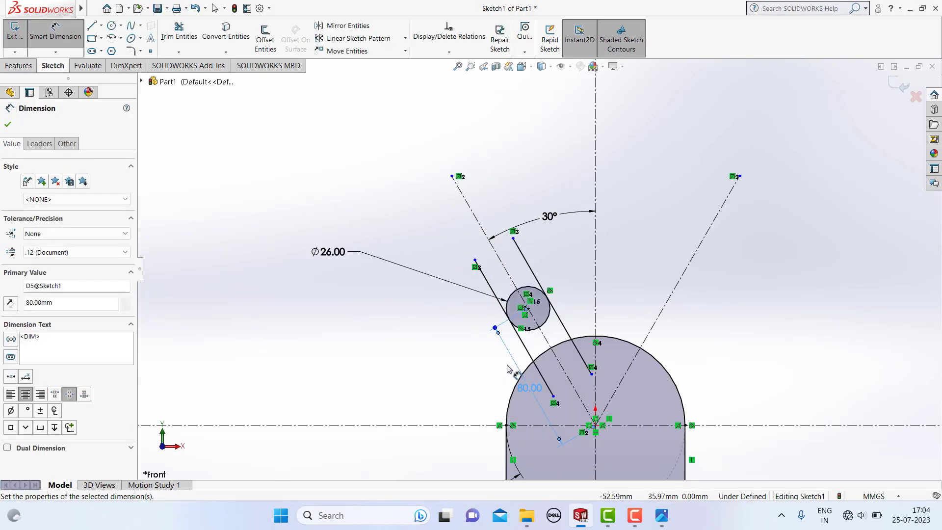
key(Escape)
scroll(560, 379, down, 2)
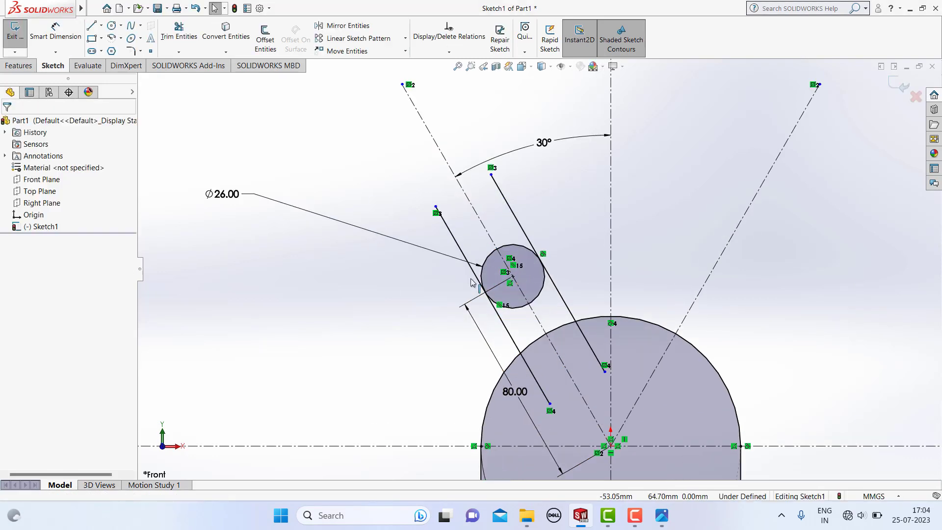
Step: Trim the slot lines' excess ends, the Ø26 circle's inner arc and the base circle at the slot
click(183, 36)
click(456, 241)
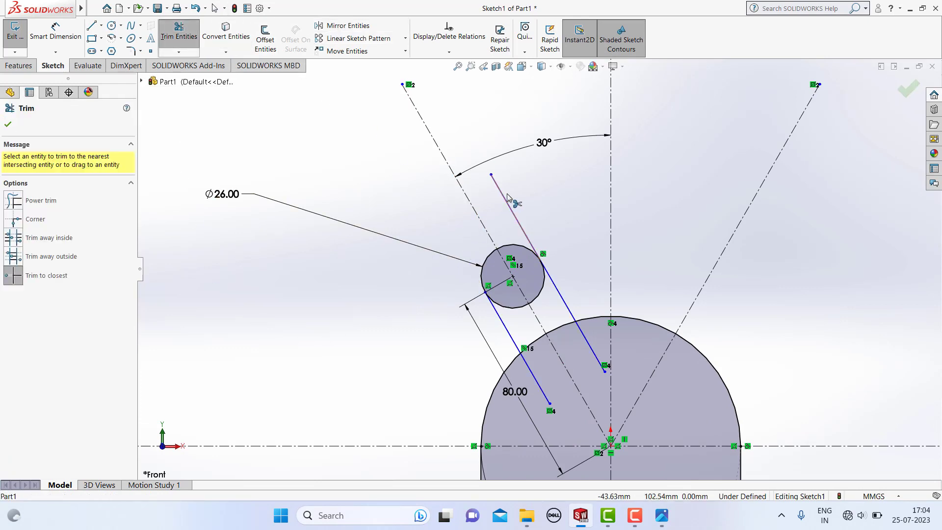
click(506, 201)
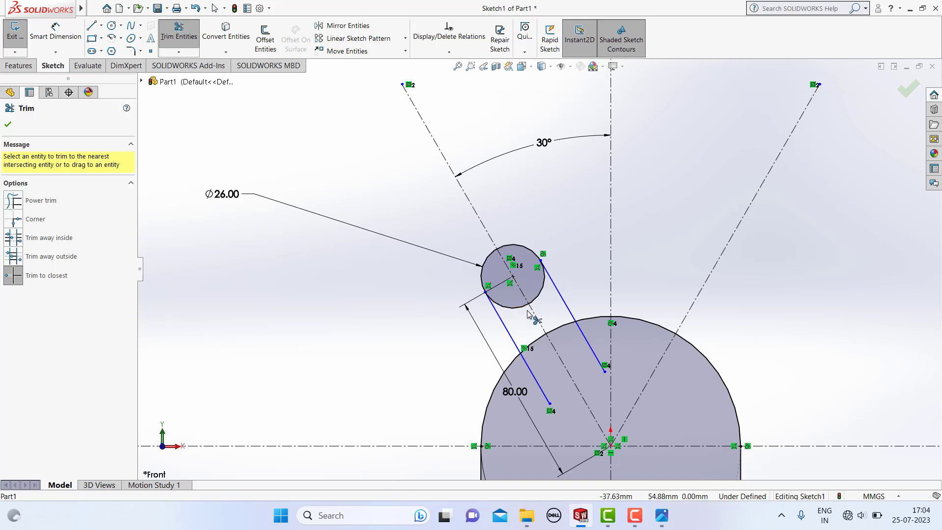
click(521, 308)
click(540, 292)
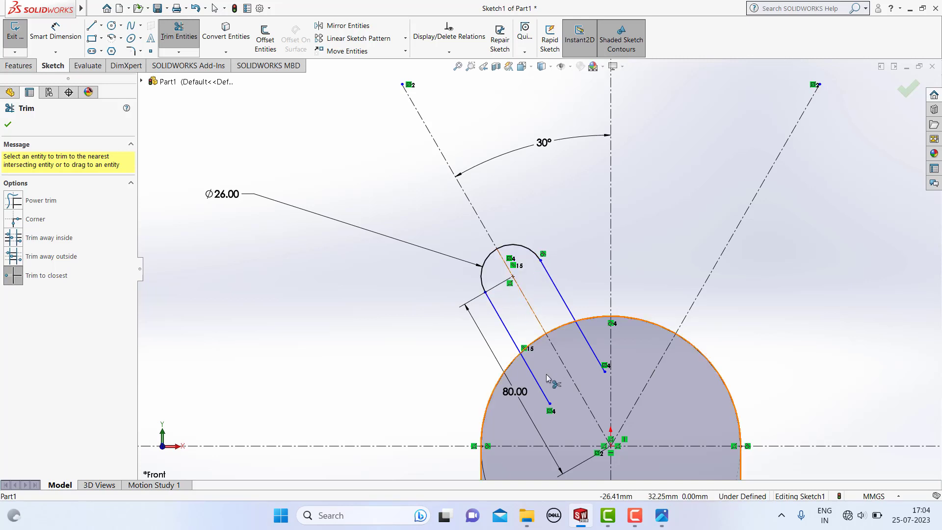
click(540, 340)
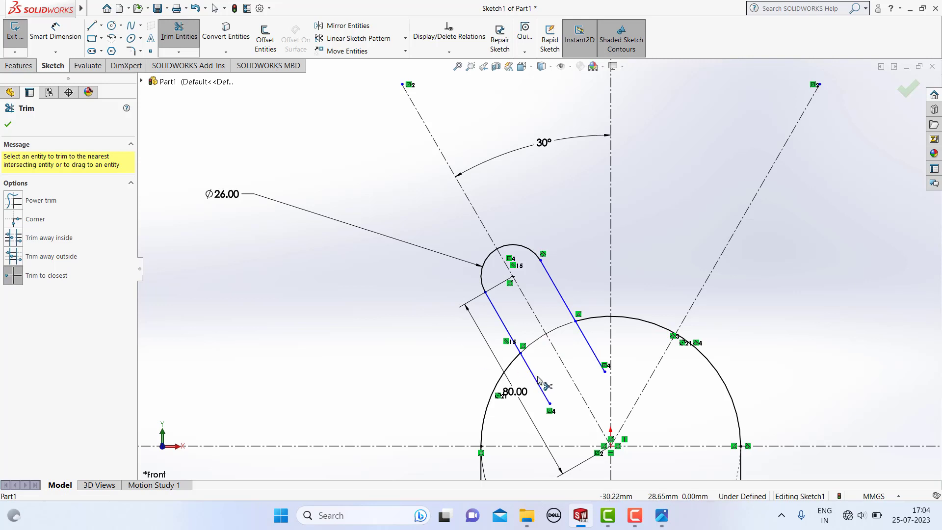
Step: Make the left slot line tangent to the Ø26 rounded end arc
key(Escape)
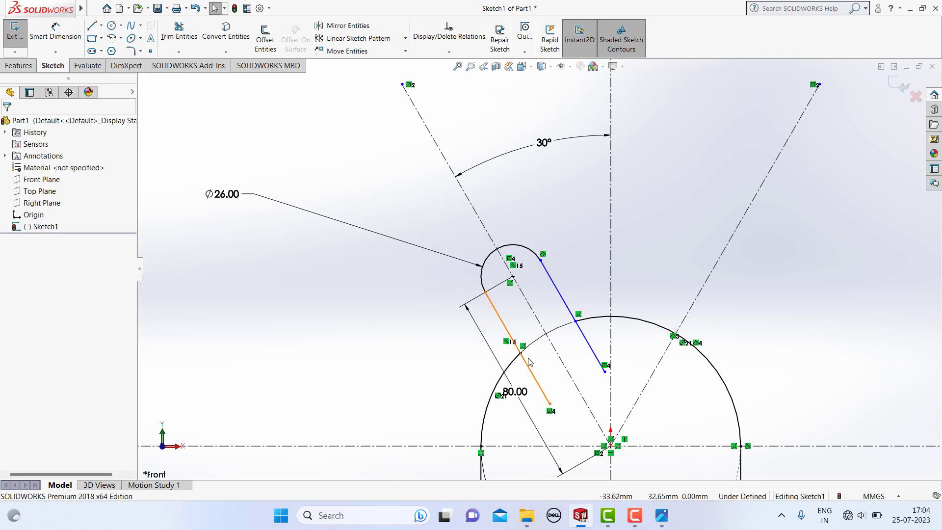
click(499, 318)
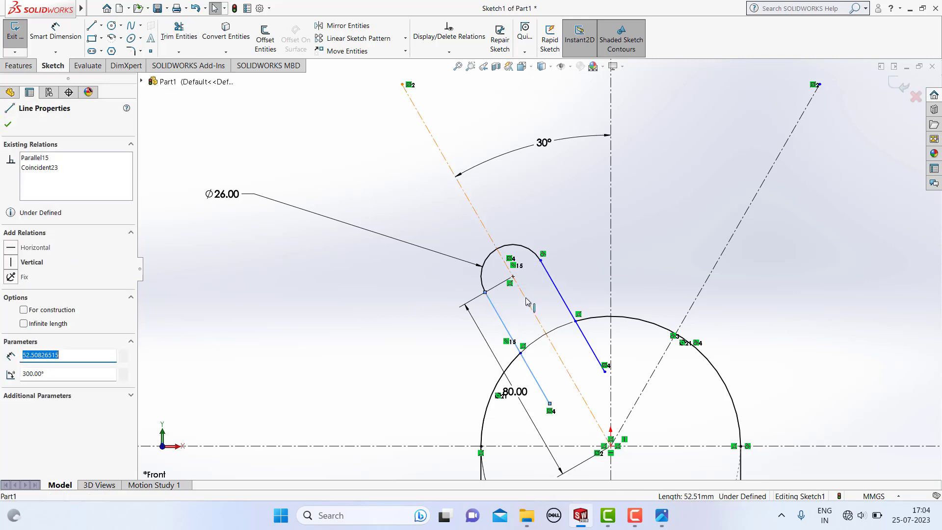
ctrl+click(527, 302)
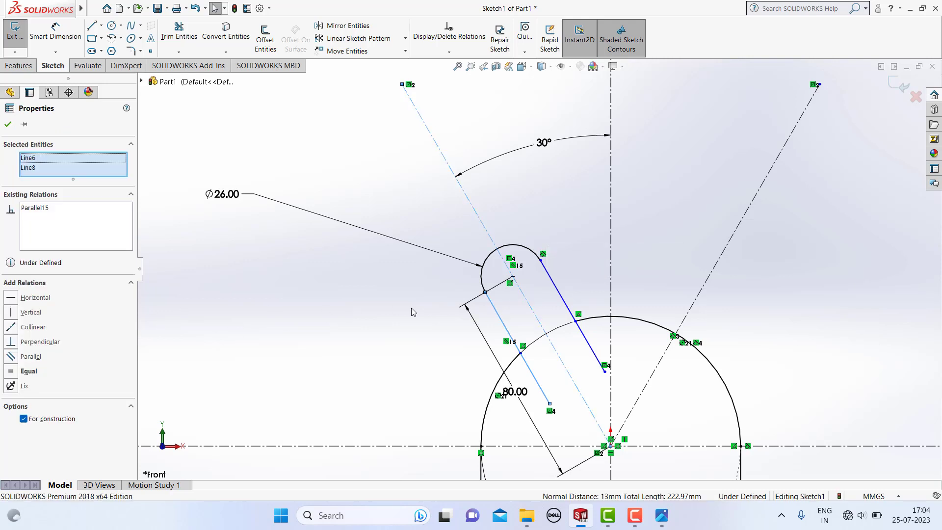
click(401, 345)
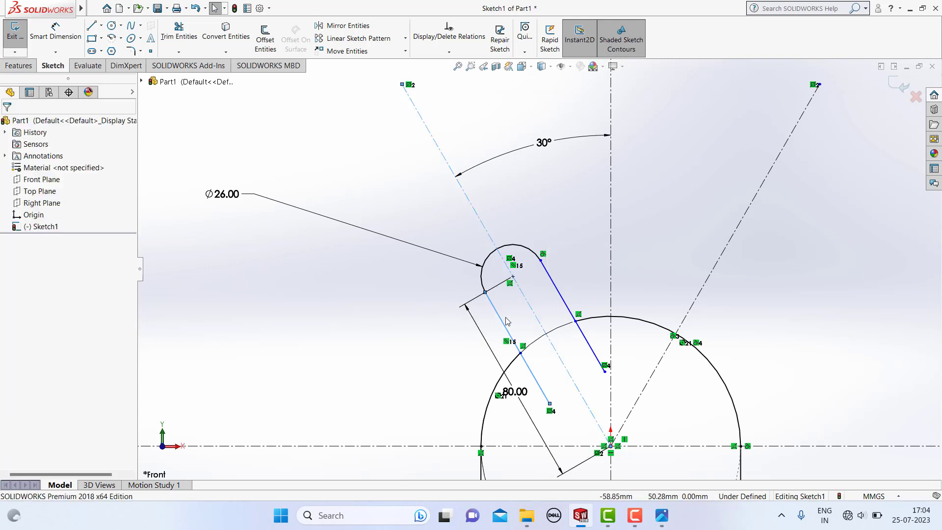
click(491, 296)
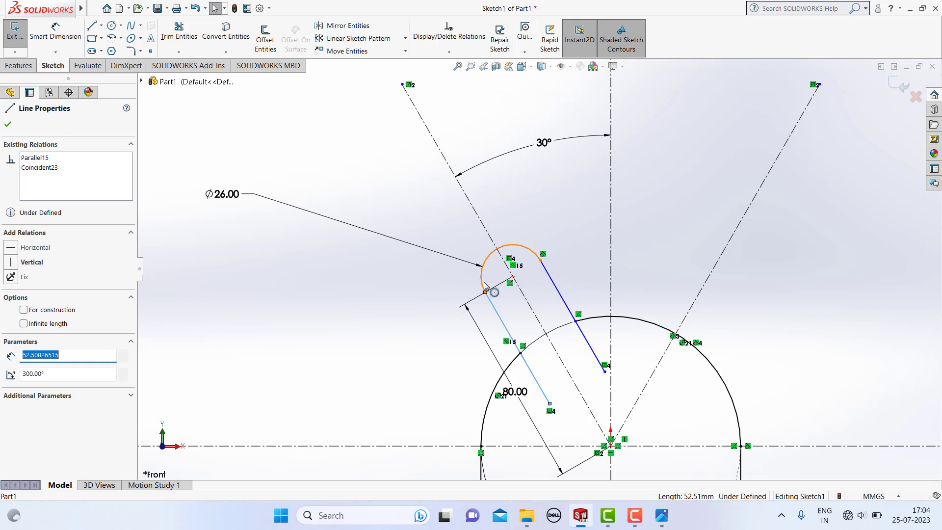
ctrl+click(484, 281)
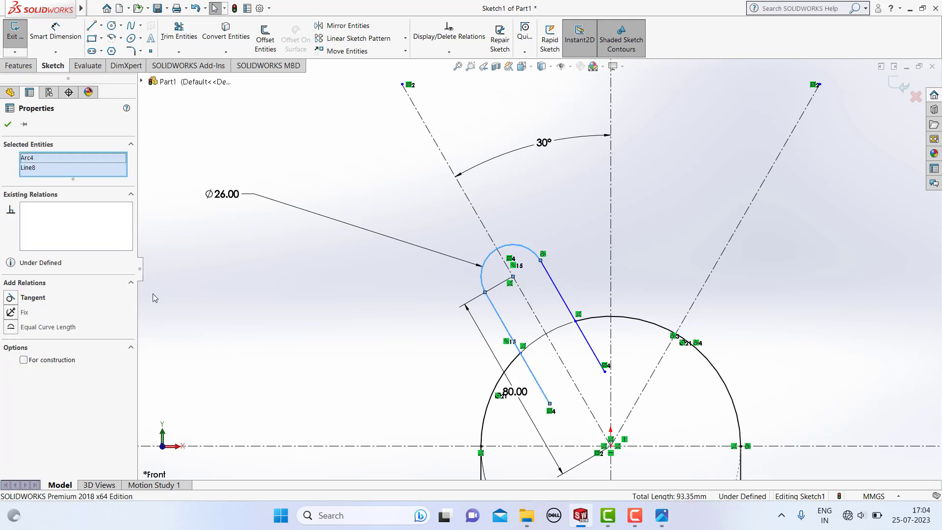
click(10, 298)
click(322, 347)
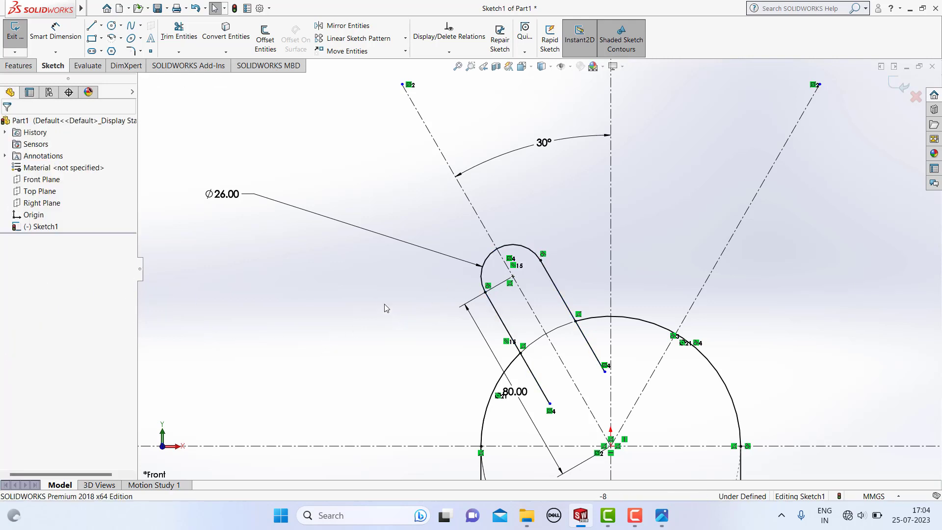
Step: Compare the sketch against the reference drawing
scroll(707, 299, down, 1)
scroll(540, 272, up, 2)
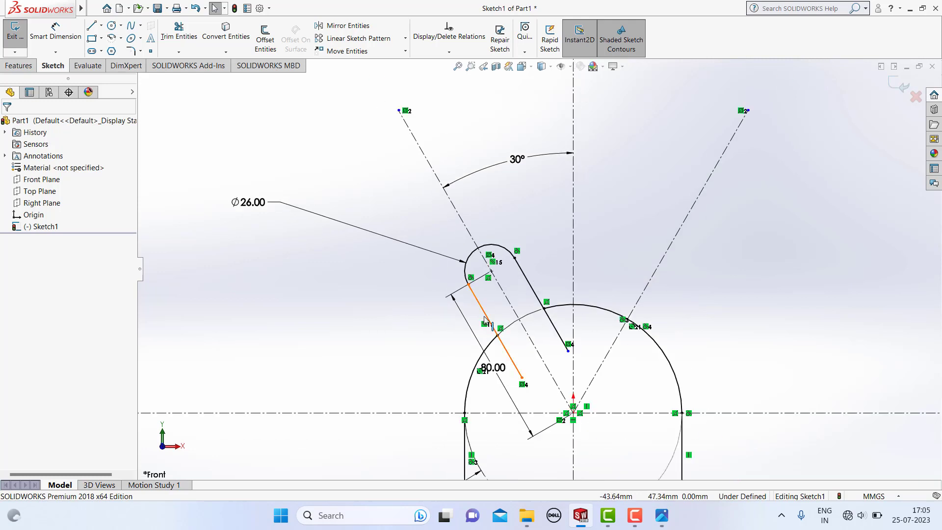
click(663, 516)
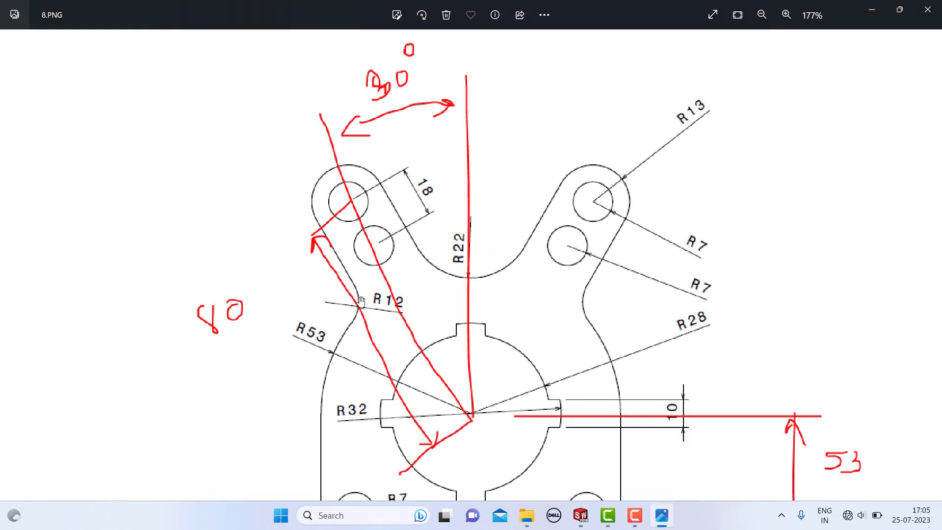
click(664, 514)
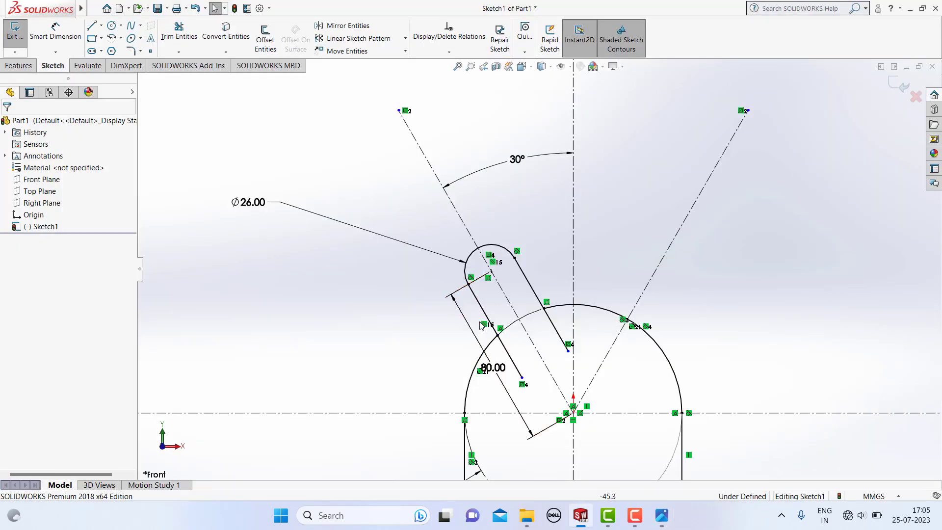
scroll(493, 343, down, 1)
Step: Fillet the corner between the left slot line and the base arc
scroll(492, 343, down, 1)
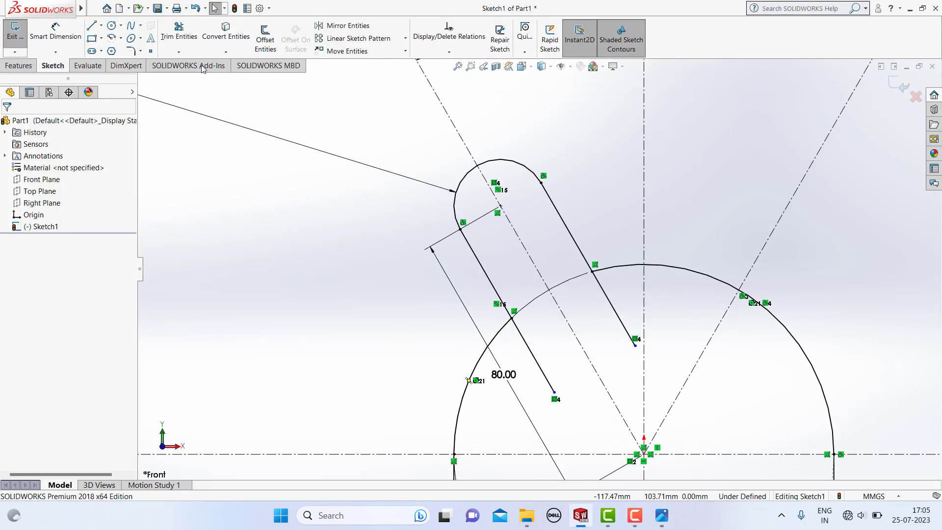
click(130, 51)
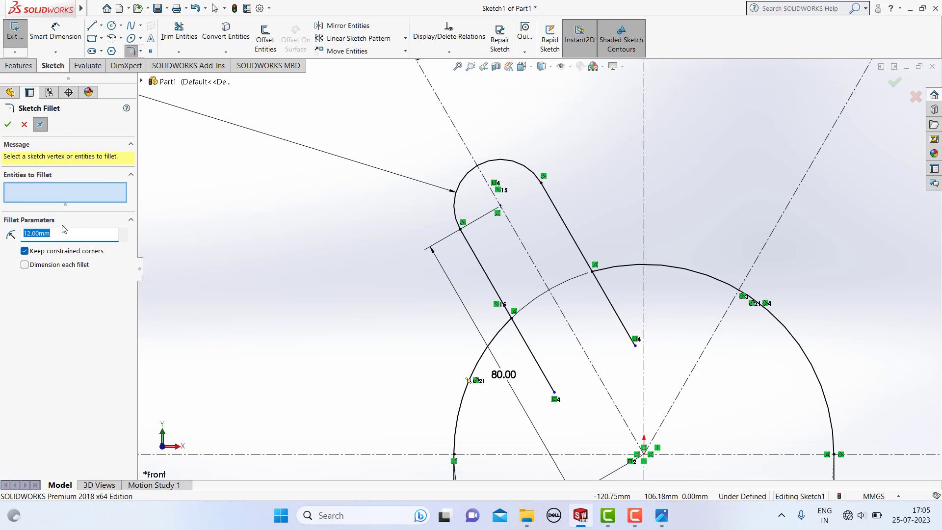
click(663, 516)
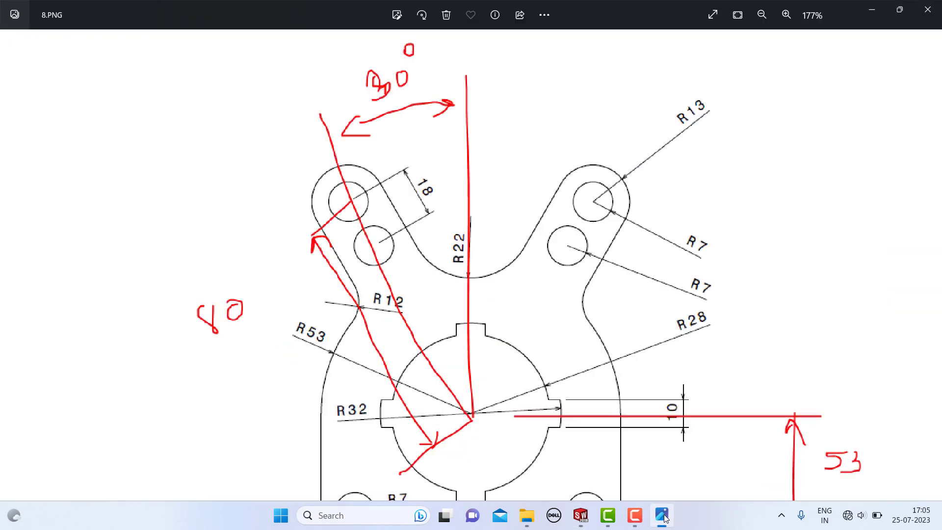
click(662, 516)
click(514, 323)
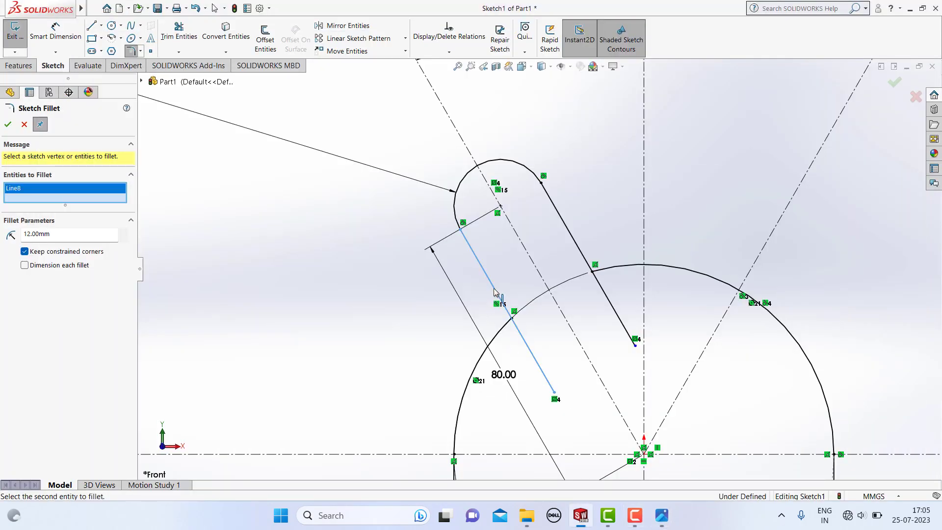
click(498, 334)
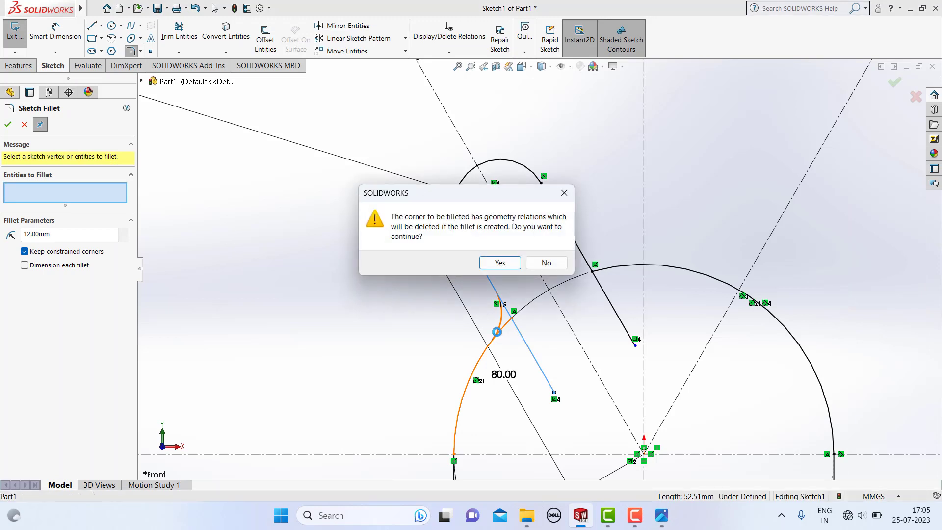
key(Return)
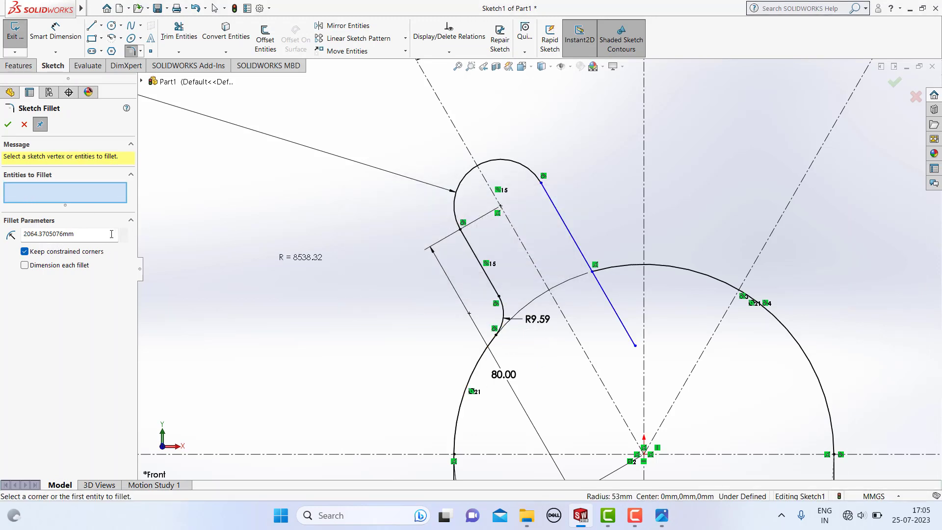
click(8, 126)
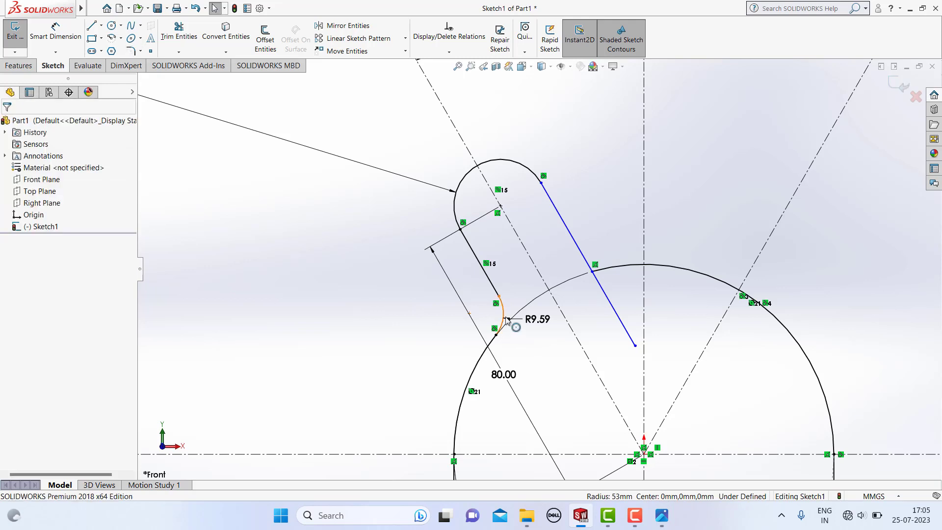
Step: Set the new fillet's radius to 12 mm
double_click(545, 325)
text(12)
key(Return)
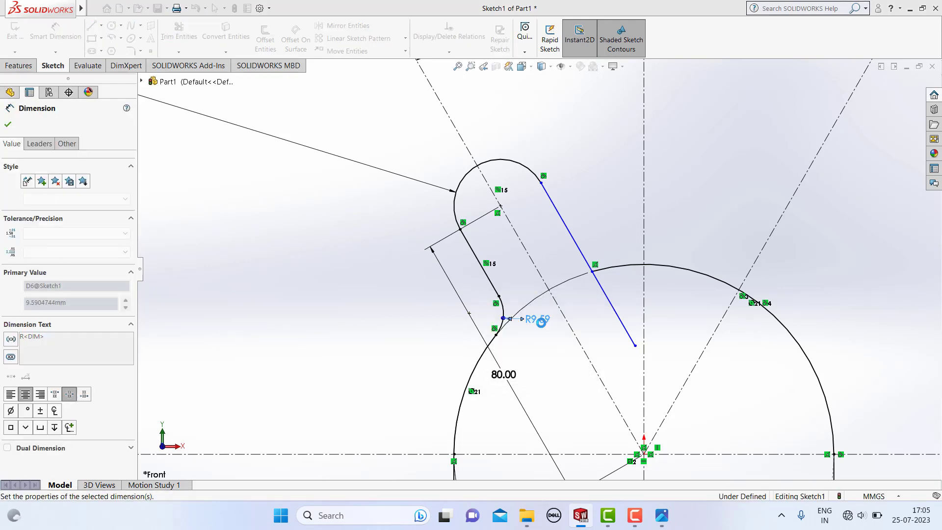
click(588, 446)
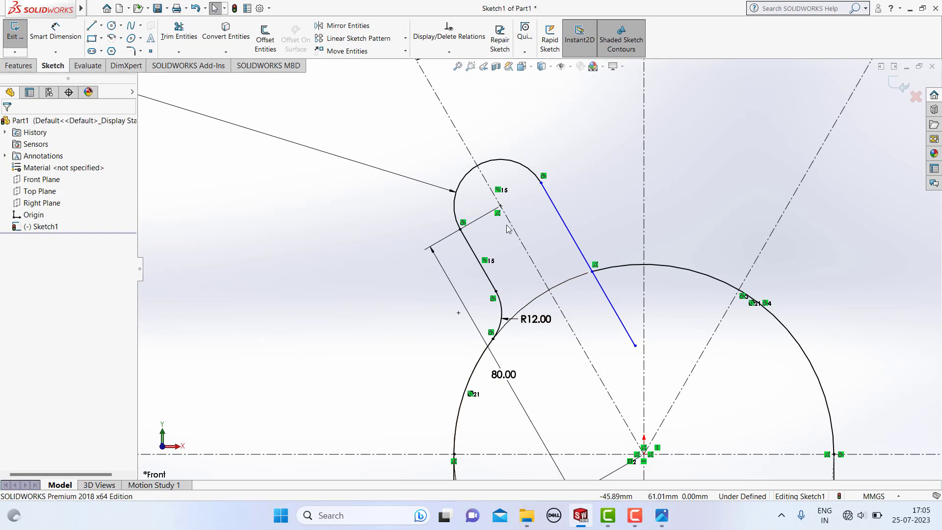
Step: Make the left arm's inner edge parallel to the arm's angled centreline
click(555, 210)
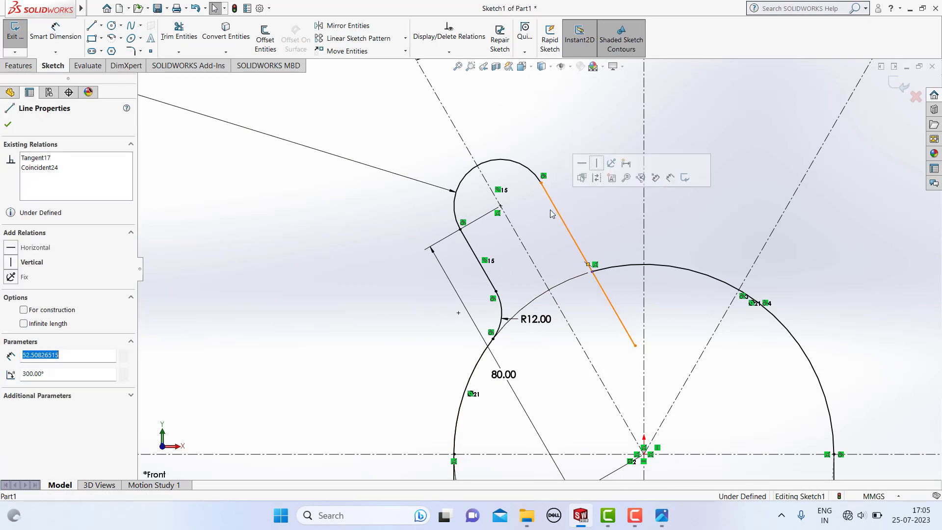
ctrl+click(531, 259)
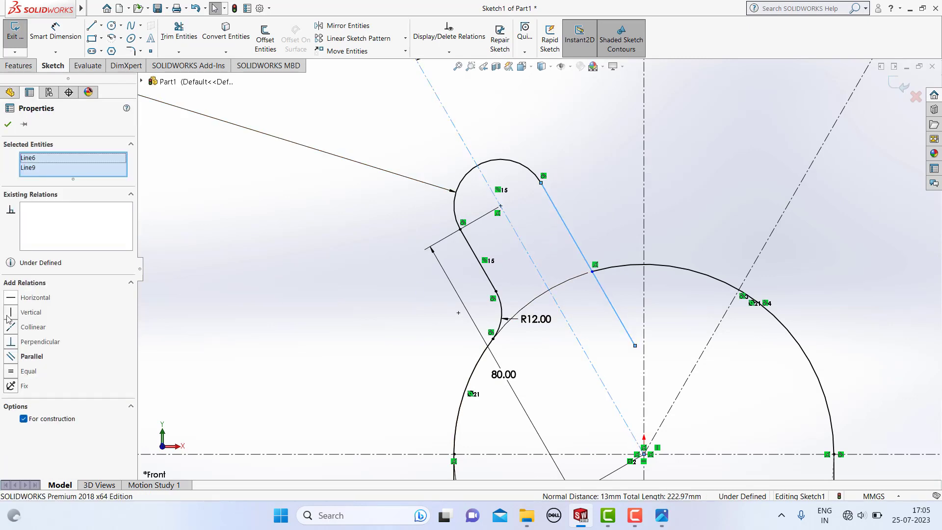
click(15, 357)
click(337, 320)
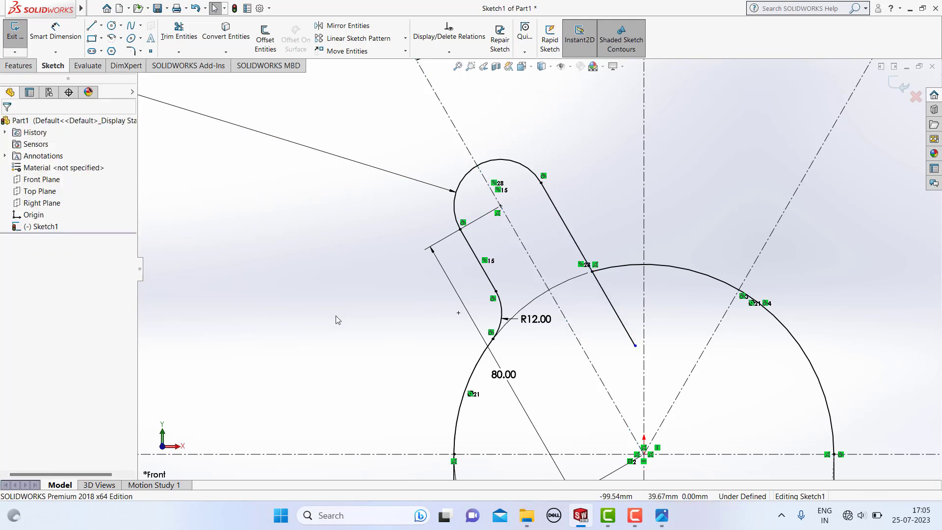
Step: Shorten the inner edge to stop just inside the base arc, then box-select the left arm outline
scroll(446, 214, up, 2)
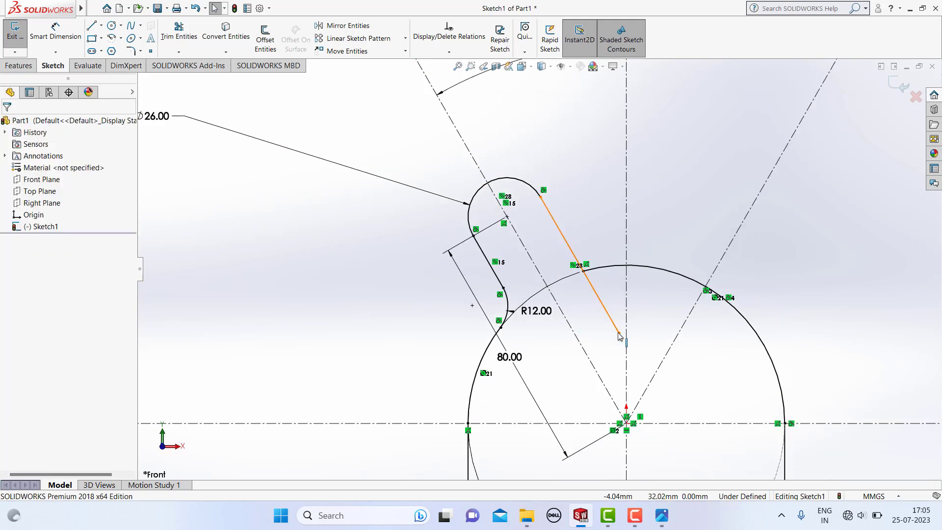
drag(621, 337, 607, 311)
click(343, 225)
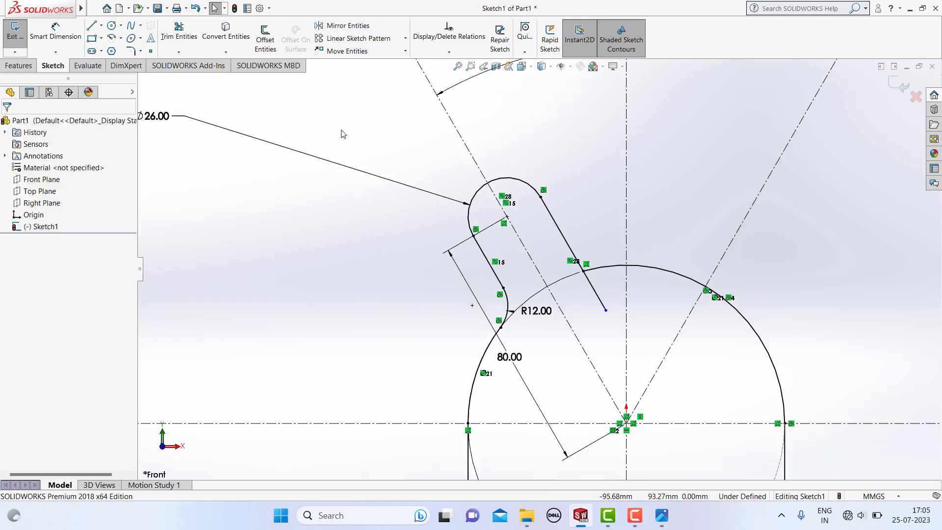
mouse_move(341, 128)
mouse_down()
mouse_move(518, 324)
mouse_move(596, 358)
mouse_move(615, 353)
mouse_up()
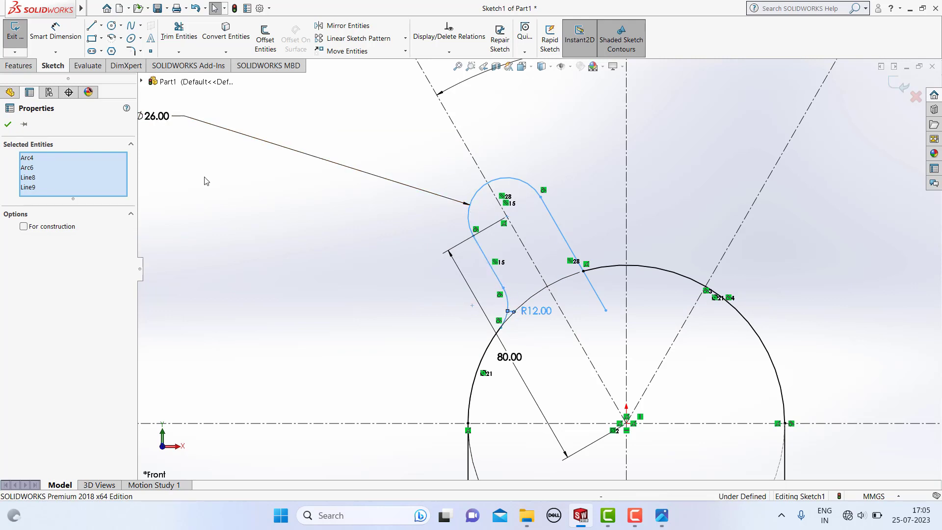
Step: Mirror the left arm outline about the vertical centreline Line2 to form the right arm
click(336, 28)
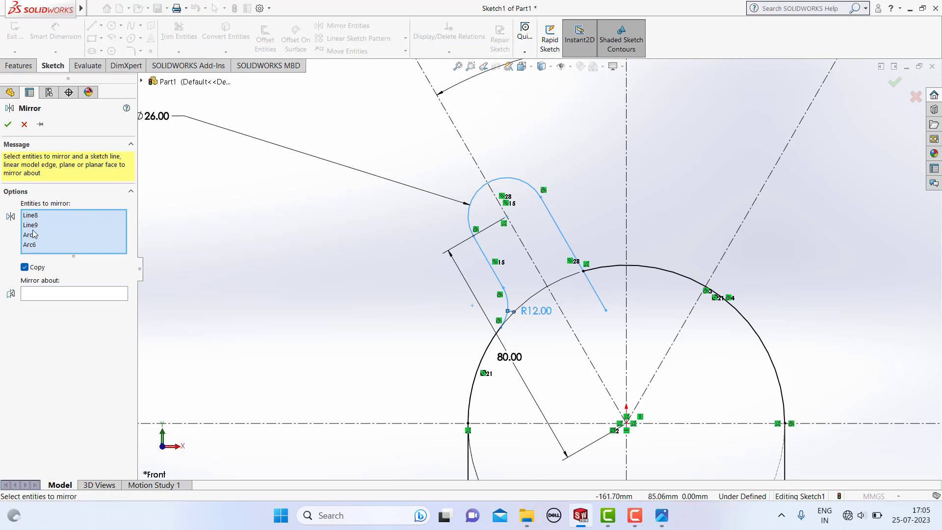
click(51, 294)
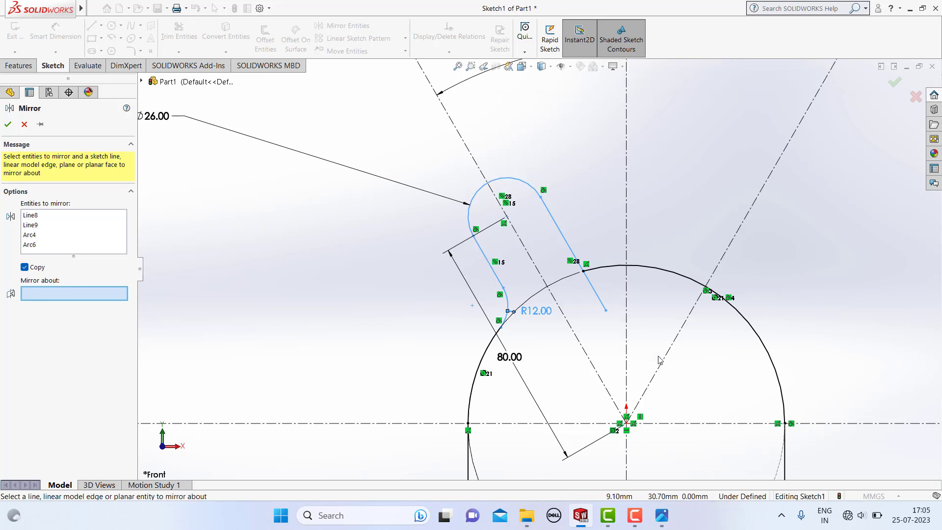
click(626, 227)
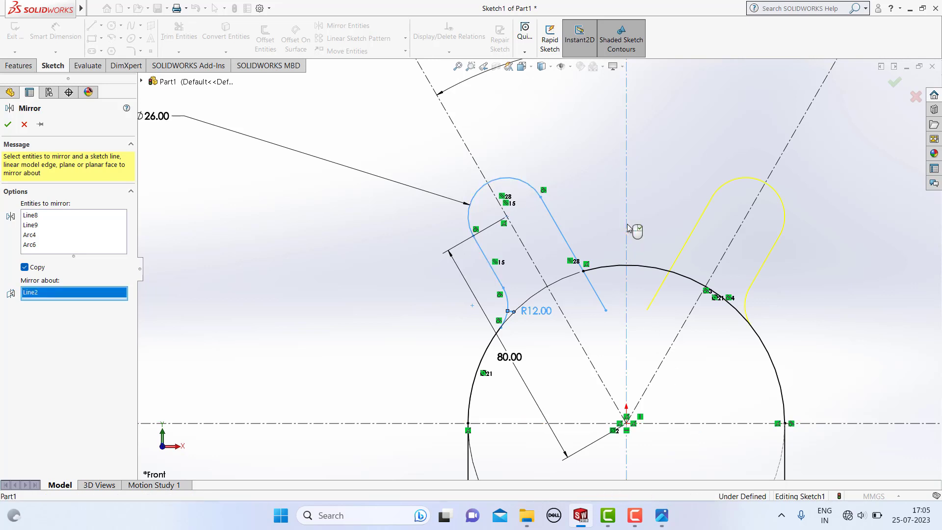
click(8, 123)
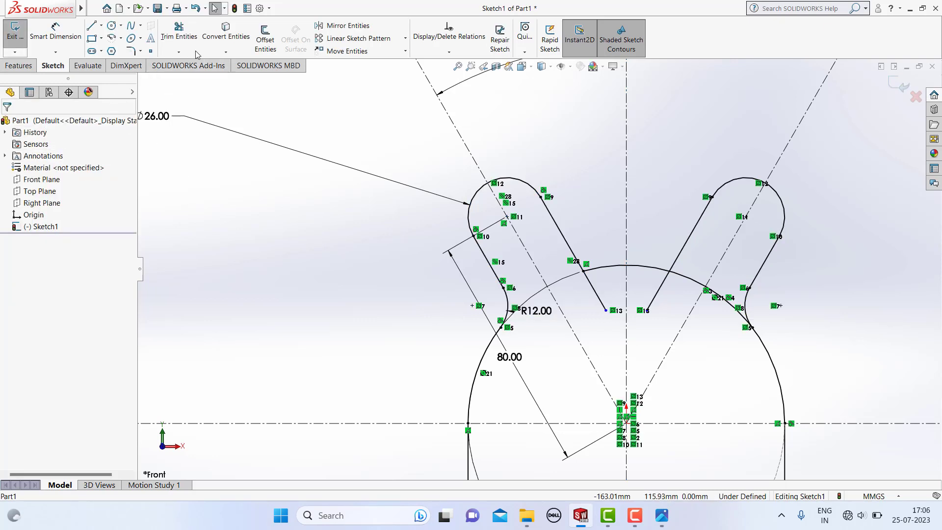
click(179, 32)
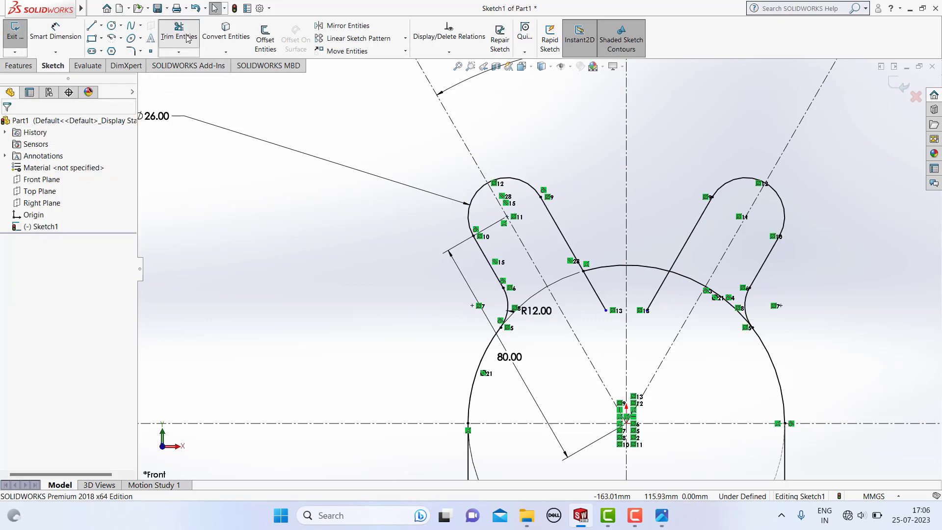
Step: Trim away the base arc between the arms and the leftover right-arm segment
click(619, 267)
click(684, 278)
click(686, 280)
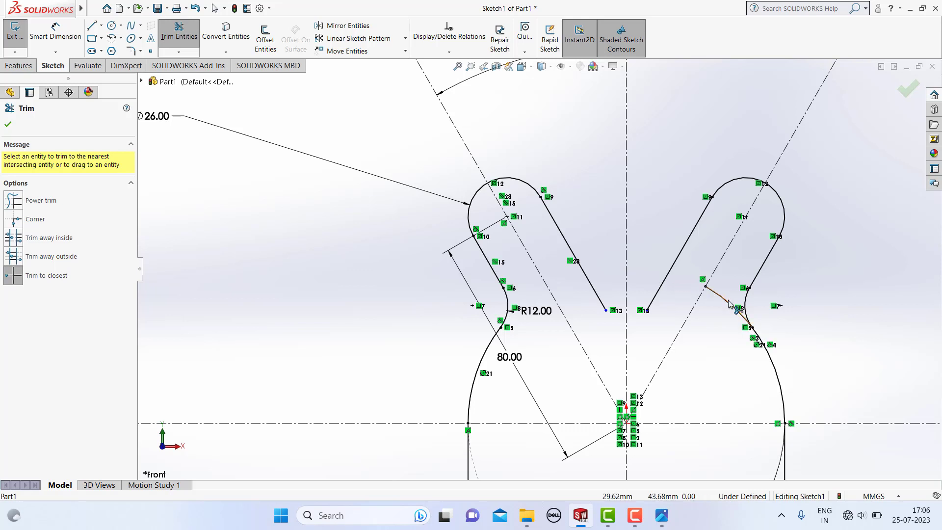
click(730, 302)
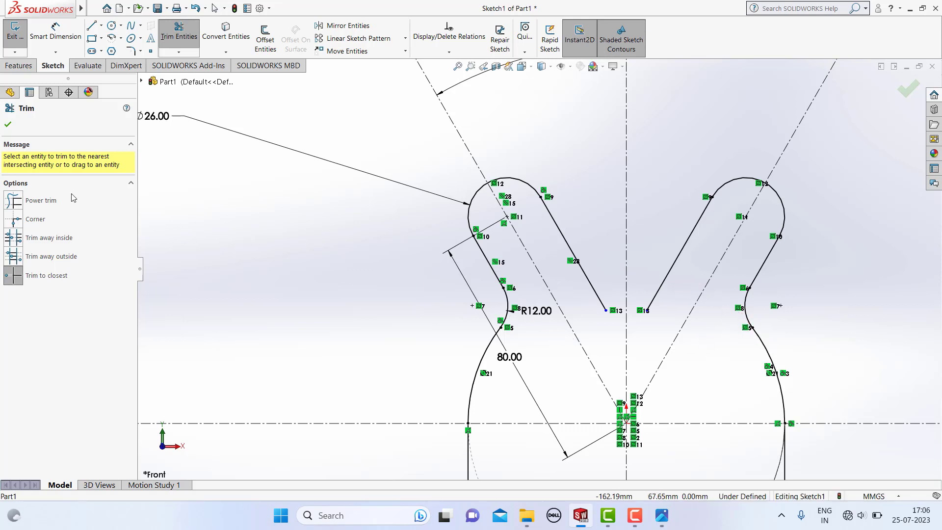
click(11, 124)
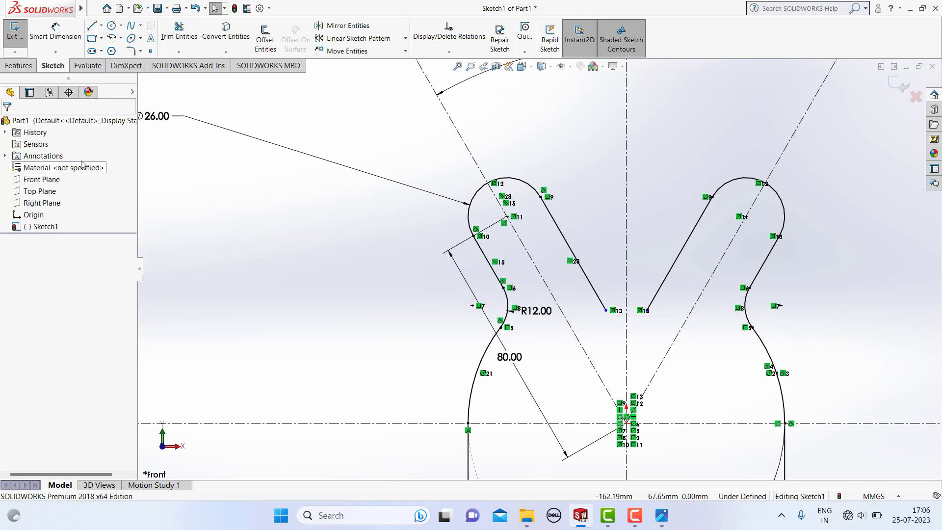
Step: Zoom out and compare the bracket outline with the reference drawing
scroll(538, 269, up, 3)
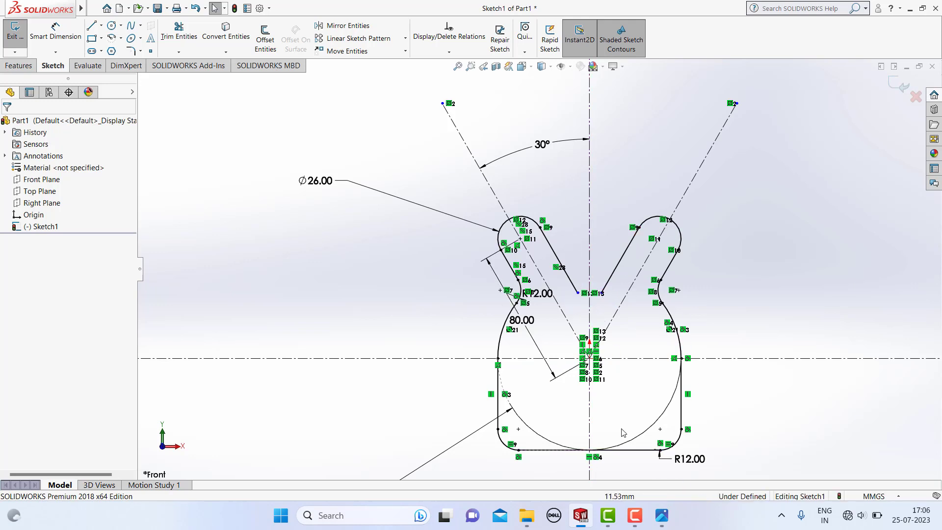
click(662, 515)
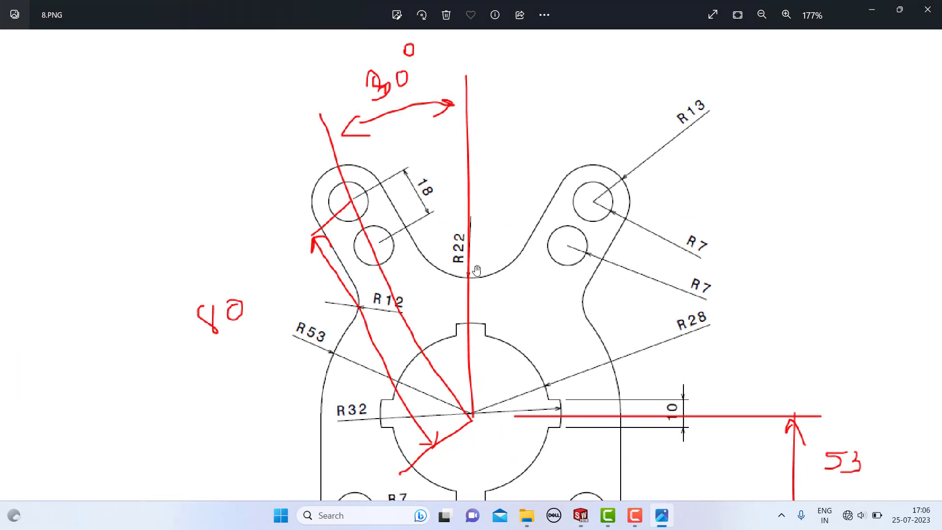
click(656, 513)
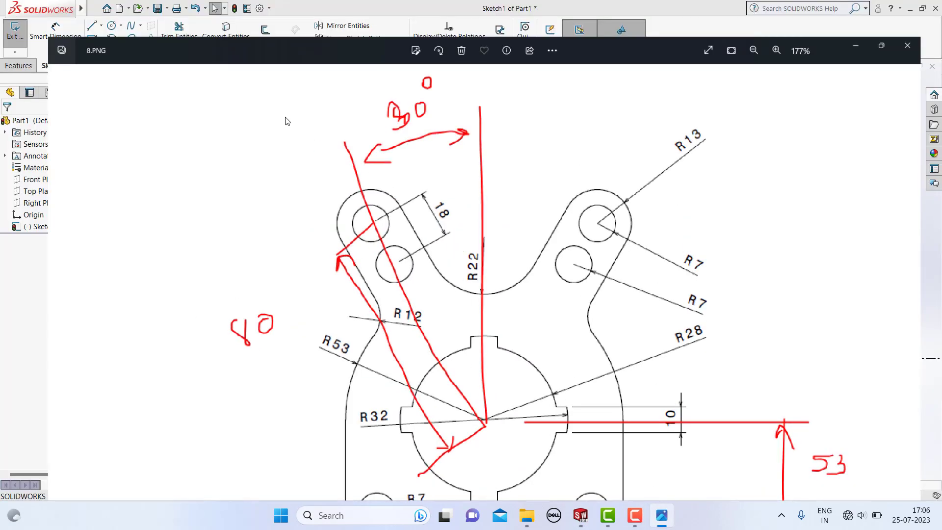
click(140, 52)
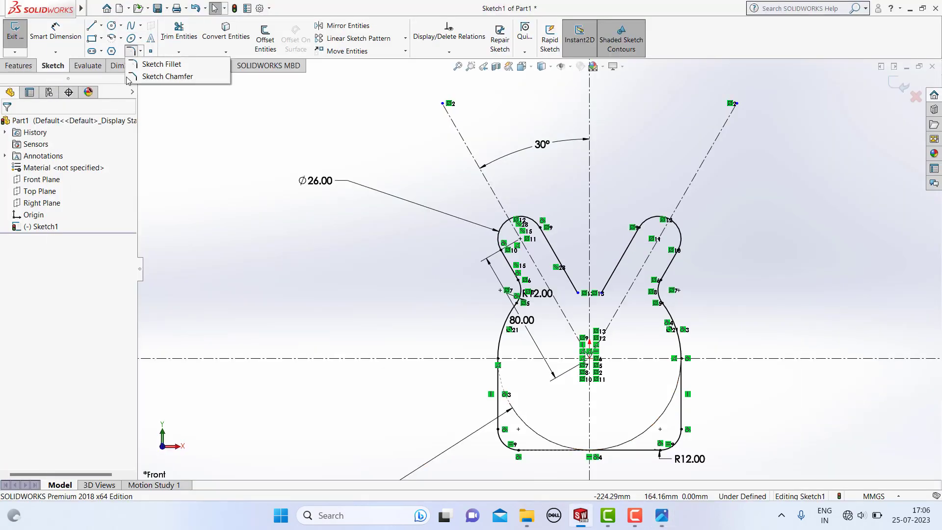
Step: Round the notch between the two arms' inner edges with a 22 mm sketch fillet
click(161, 64)
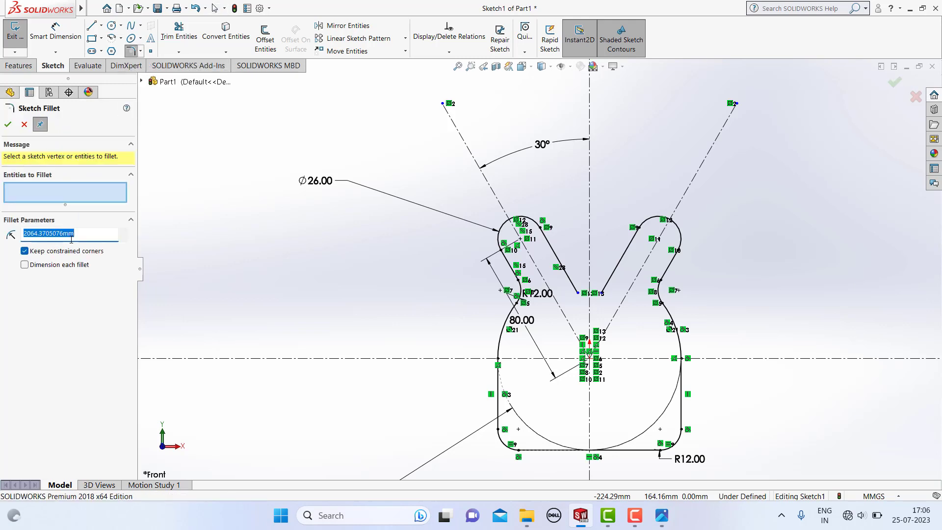
text(22)
key(Return)
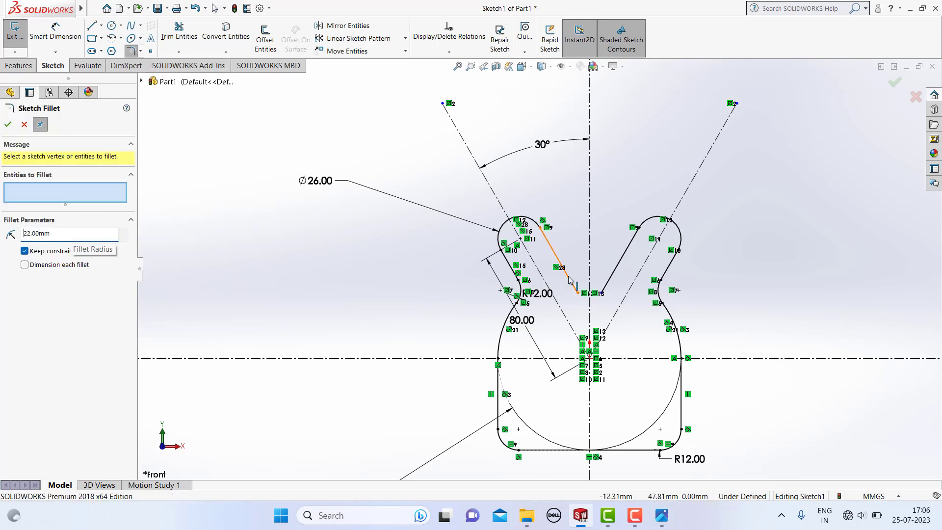
click(559, 261)
click(611, 281)
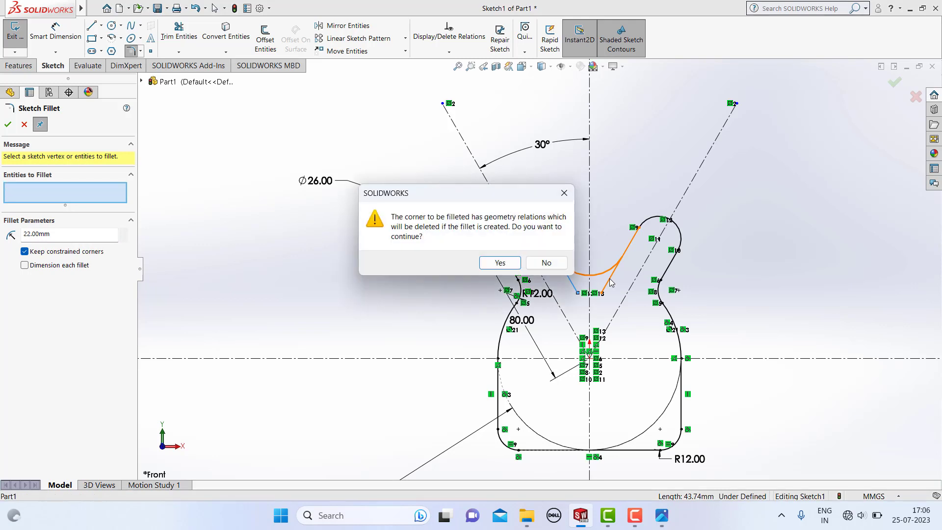
key(Return)
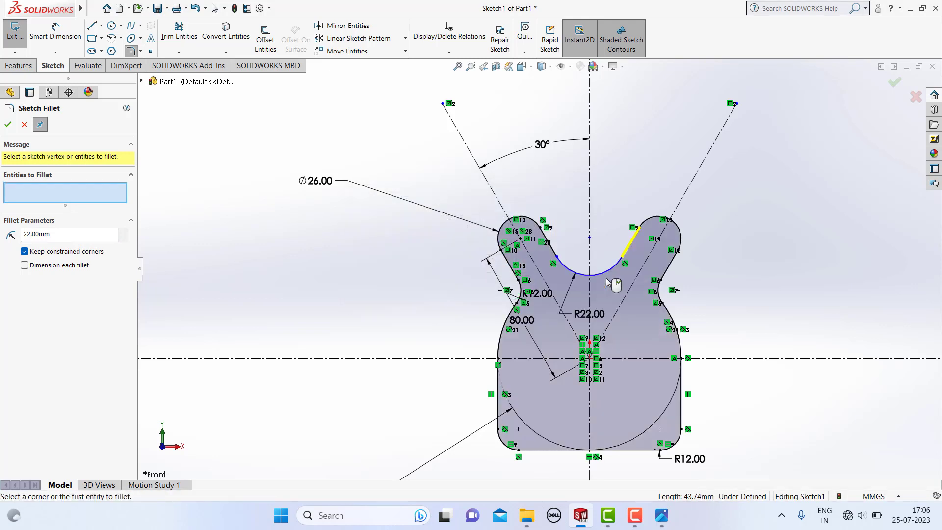
key(Escape)
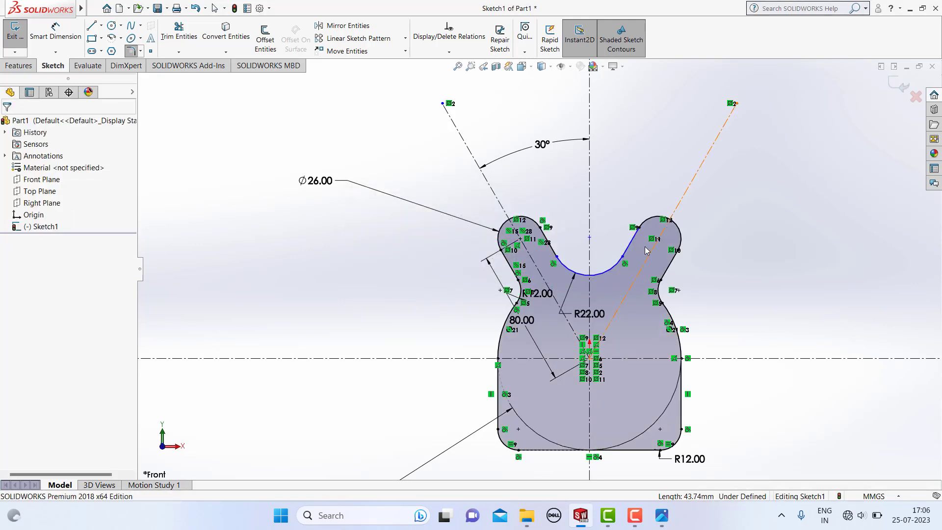
scroll(633, 241, up, 3)
scroll(620, 237, up, 3)
click(588, 242)
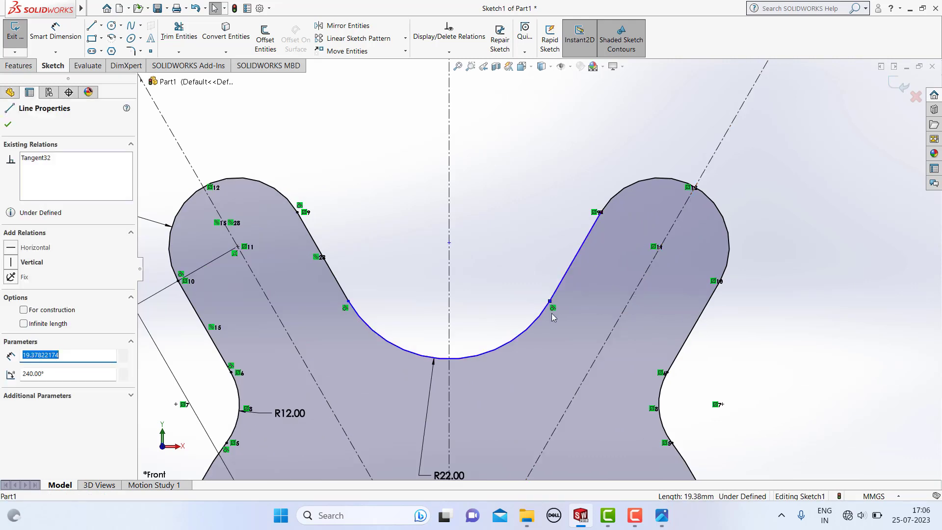
Step: Make the right arm's inner edge parallel to its 30° centreline, fully defining Sketch1
ctrl+click(621, 314)
click(16, 357)
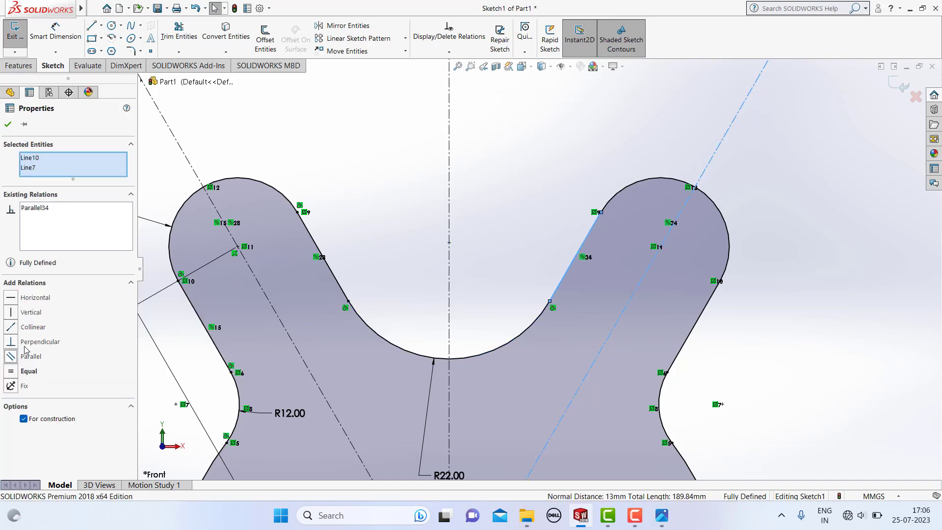
key(Escape)
scroll(448, 234, up, 2)
scroll(452, 234, up, 2)
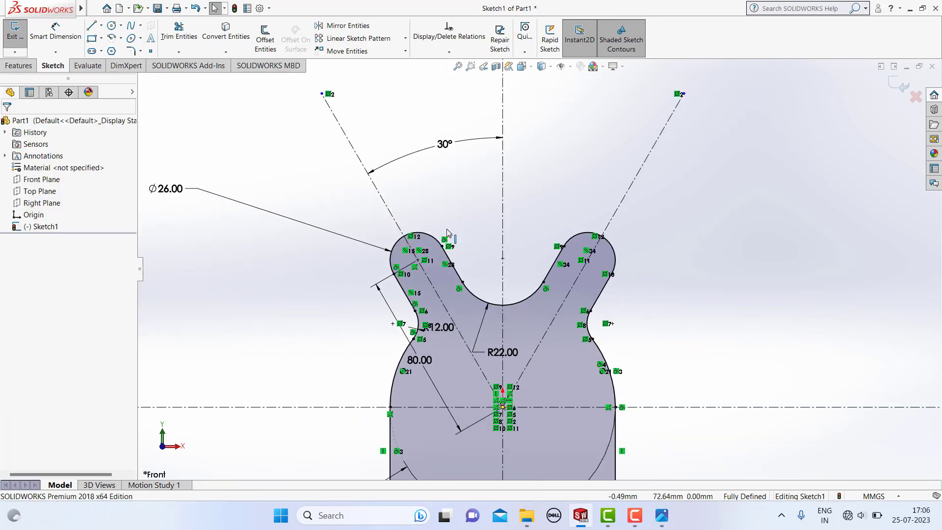
scroll(476, 293, up, 2)
scroll(439, 263, down, 2)
scroll(417, 243, down, 2)
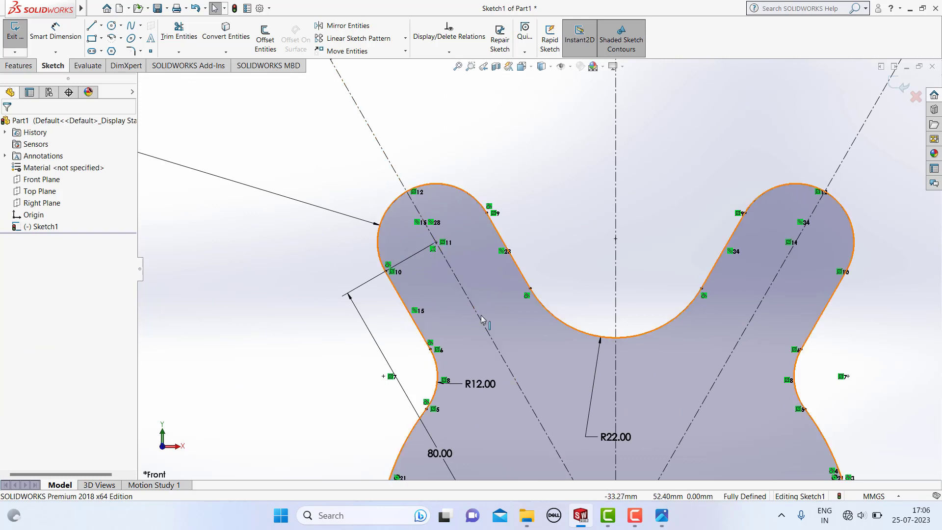
Step: Draw two hole circles along the left arm's 30° line
click(112, 26)
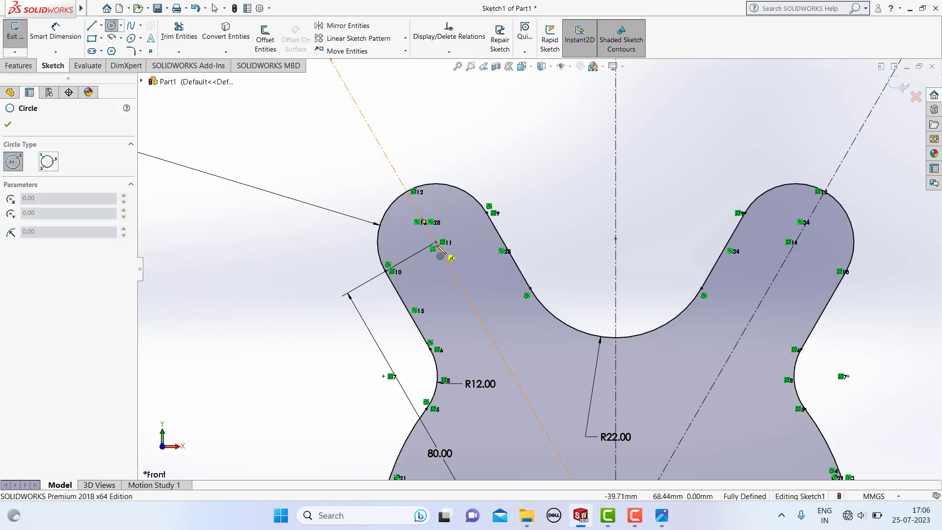
drag(436, 242, 450, 257)
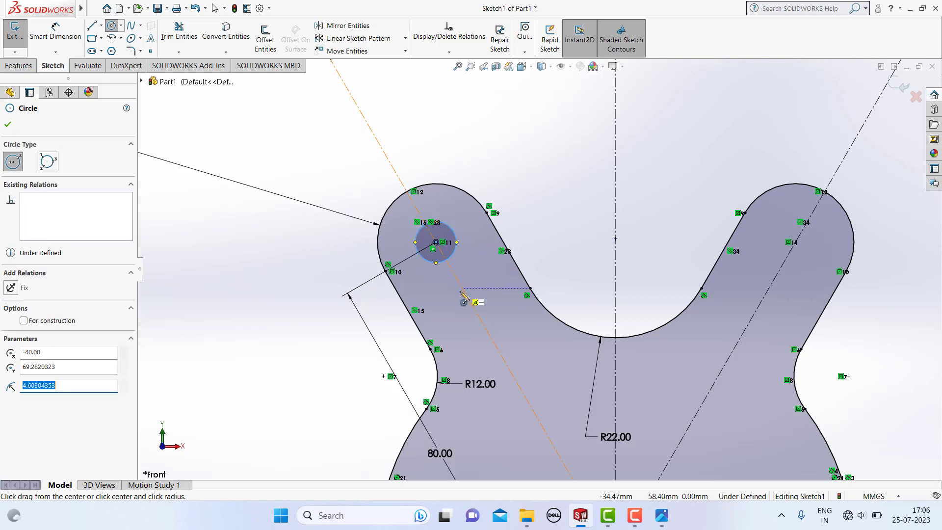
drag(465, 293, 483, 291)
click(55, 31)
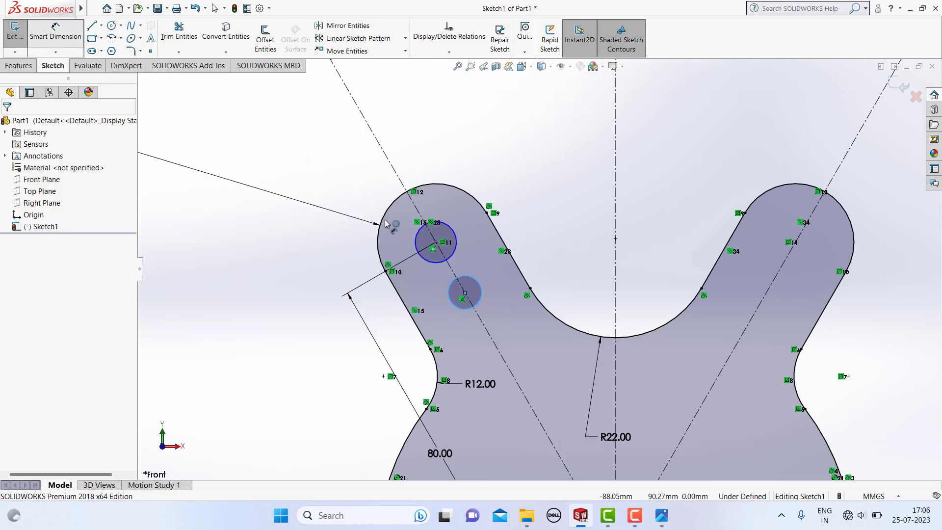
Step: Dimension both hole circles to Ø14 mm
click(453, 231)
click(544, 183)
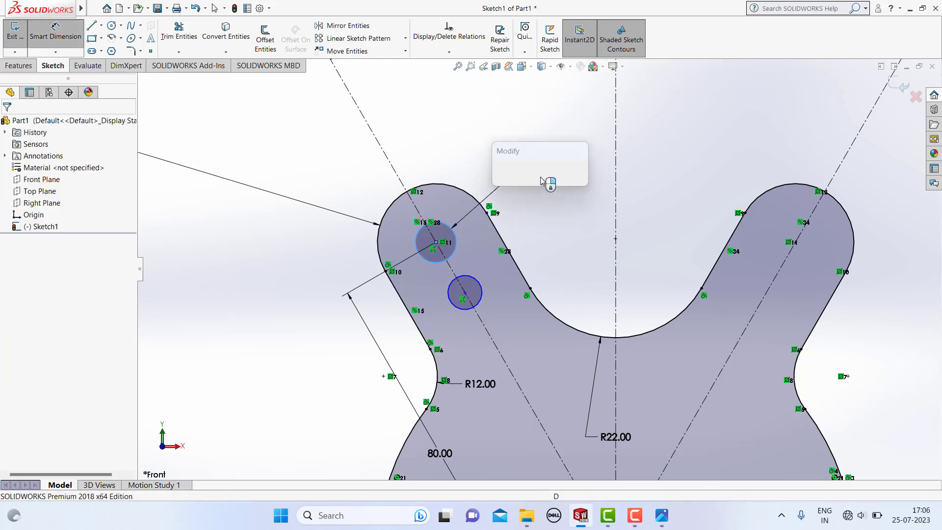
text(14)
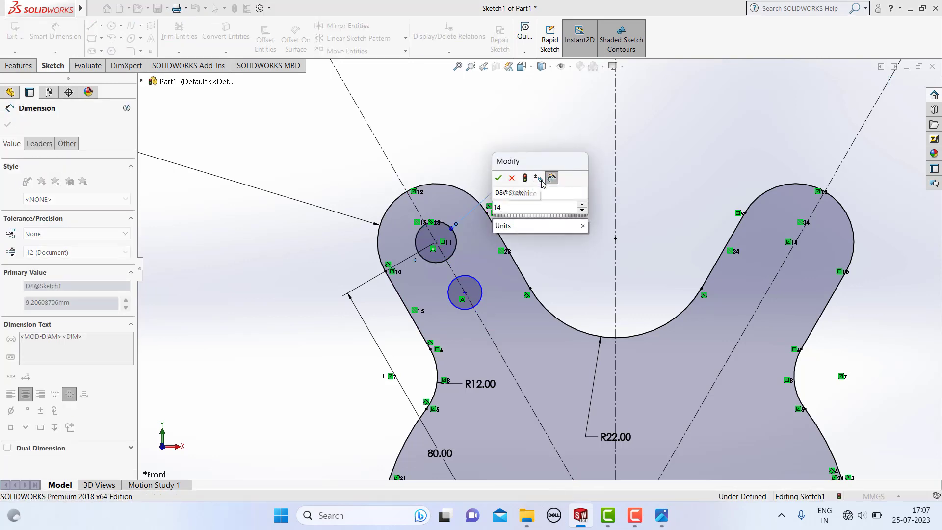
key(Return)
click(479, 284)
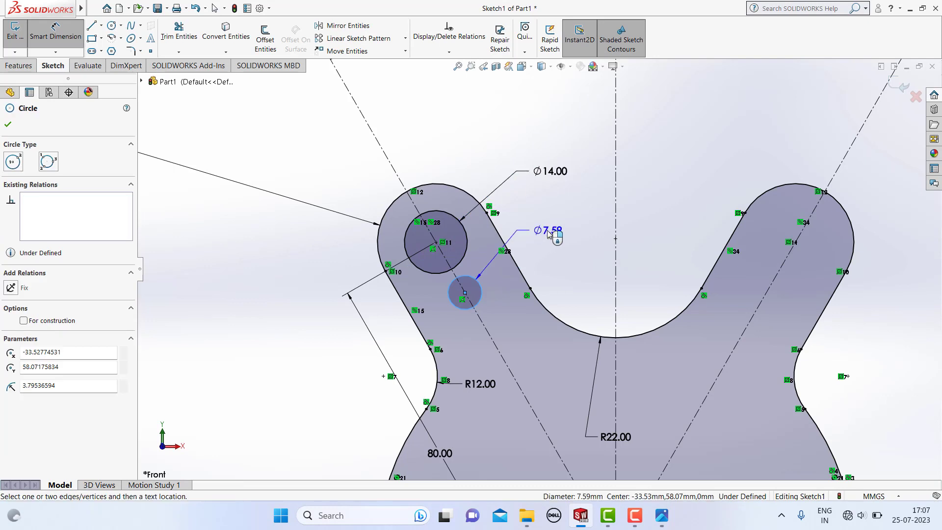
click(548, 234)
text(14)
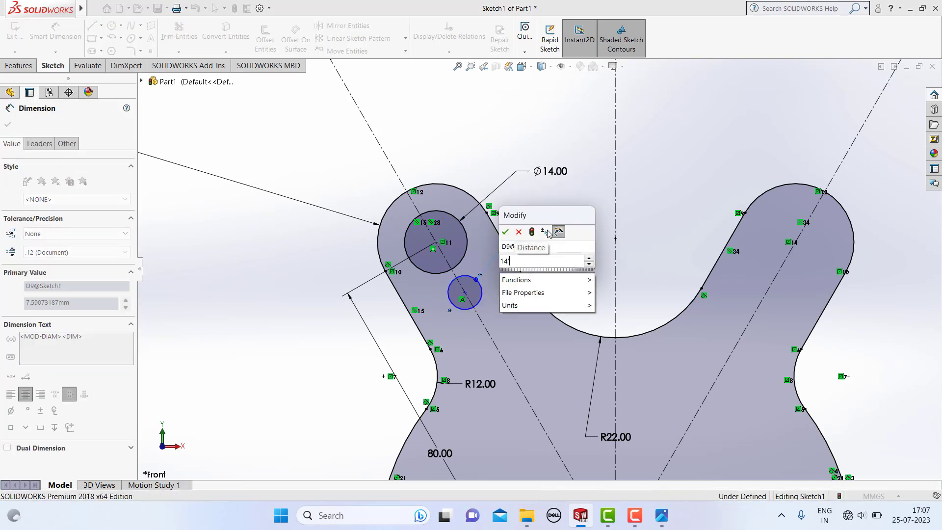
key(Return)
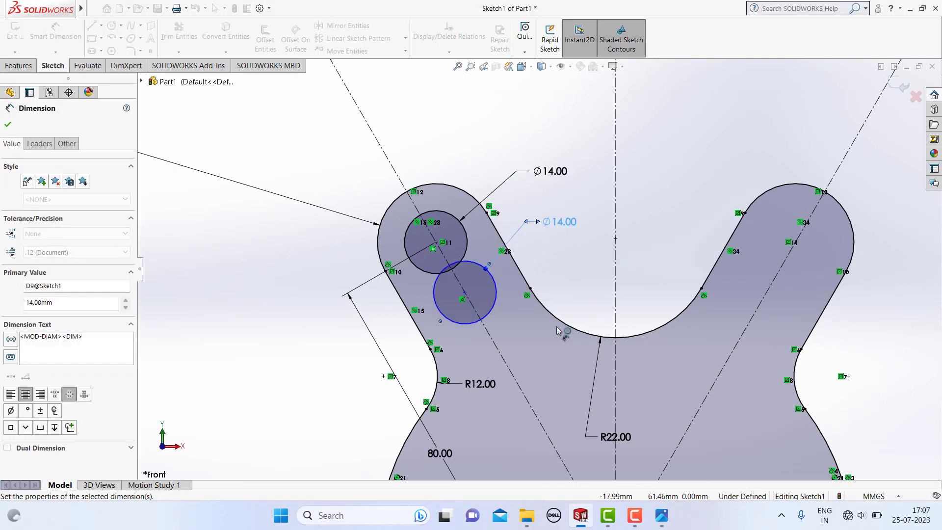
Step: Space the hole centres 18 mm apart, then select both hole circles
click(670, 527)
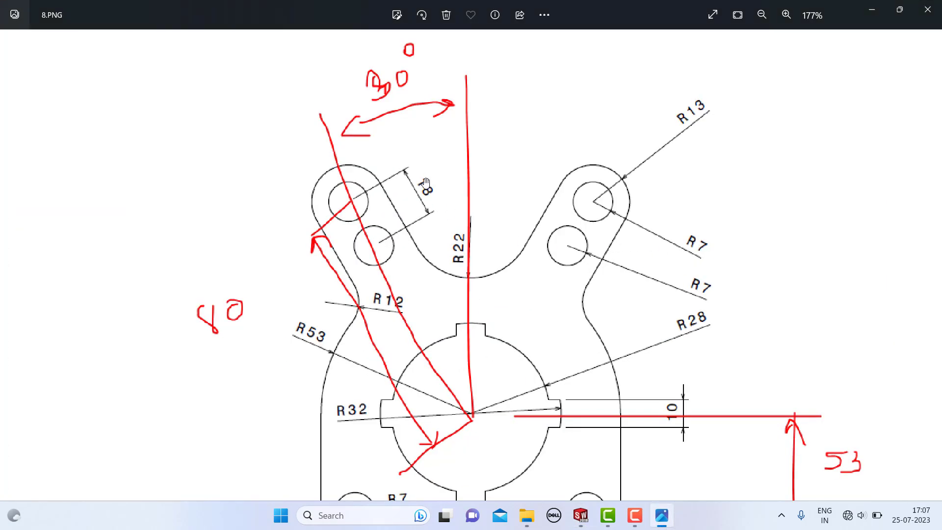
click(661, 522)
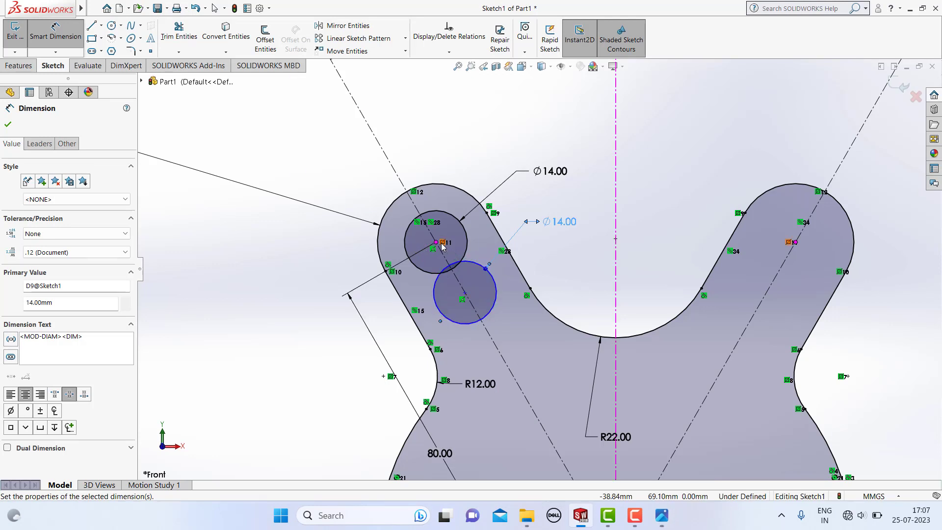
click(466, 294)
click(465, 294)
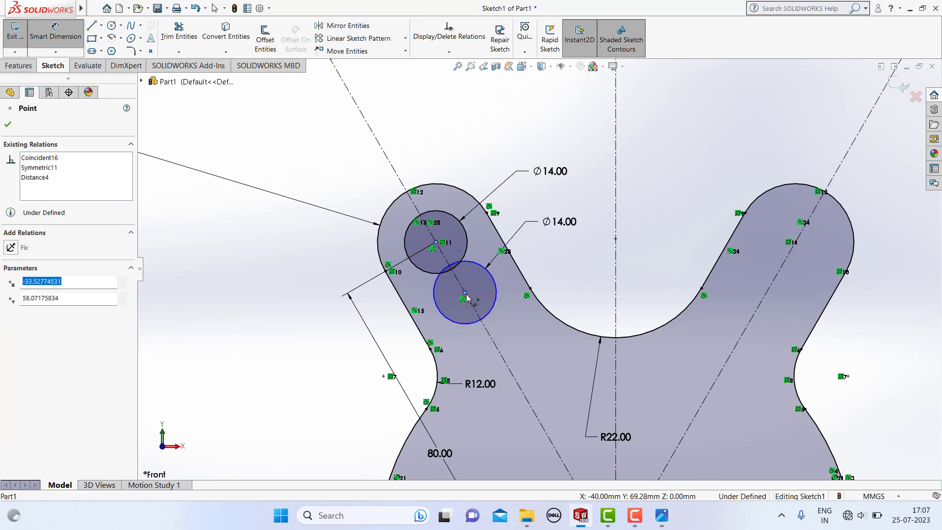
click(386, 313)
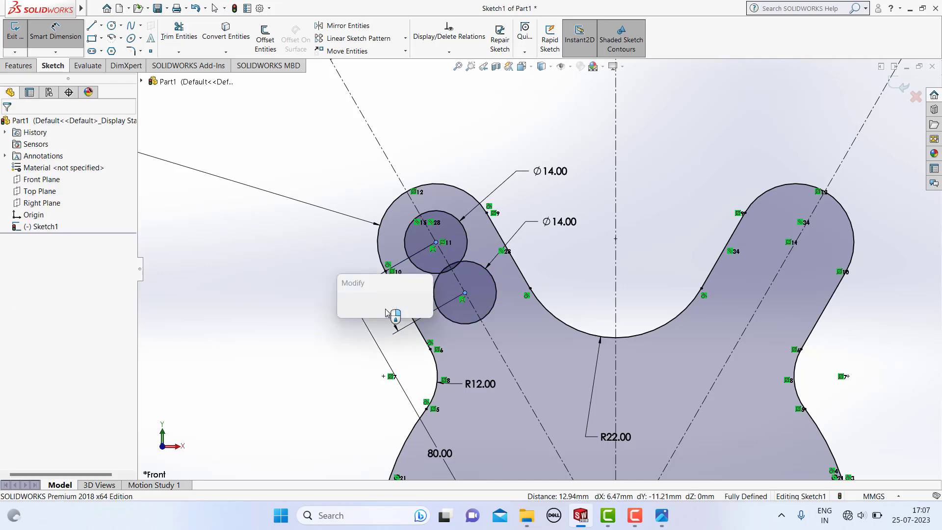
text(18)
key(Return)
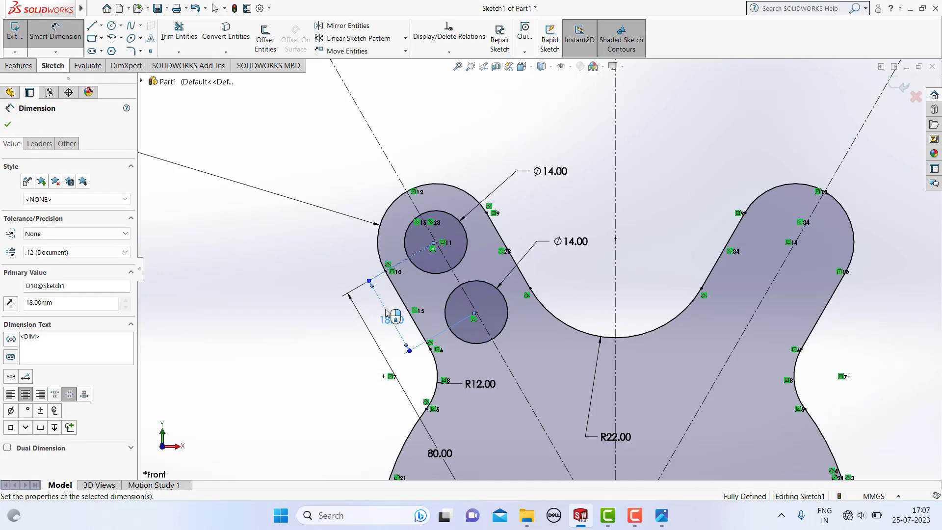
key(Escape)
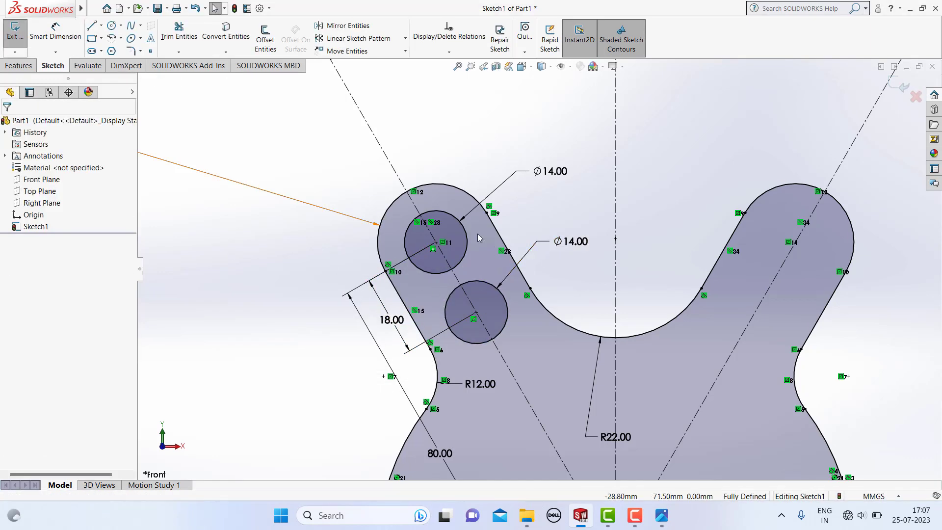
click(465, 240)
ctrl+click(507, 311)
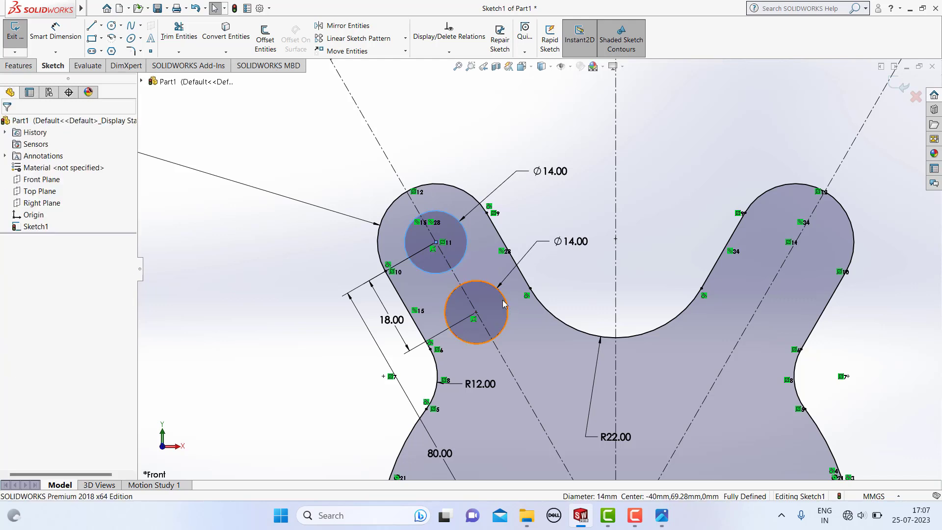
Step: Mirror both Ø14 holes across the vertical centerline onto the right arm and fit the view
click(349, 26)
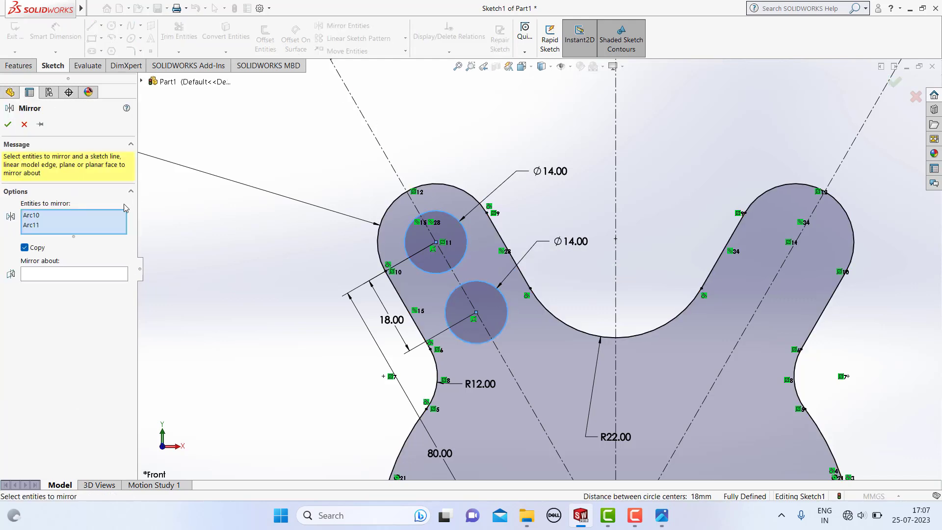
click(72, 275)
click(617, 164)
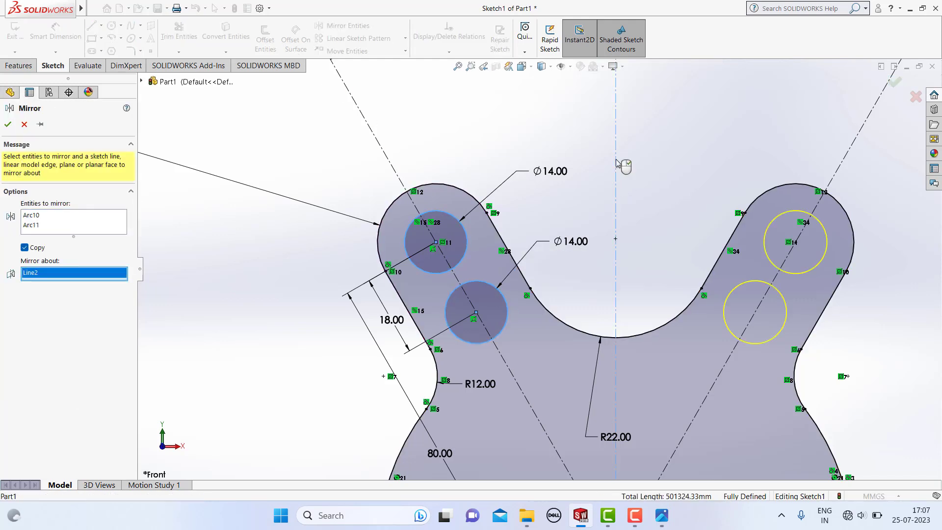
right_click(617, 164)
key(f)
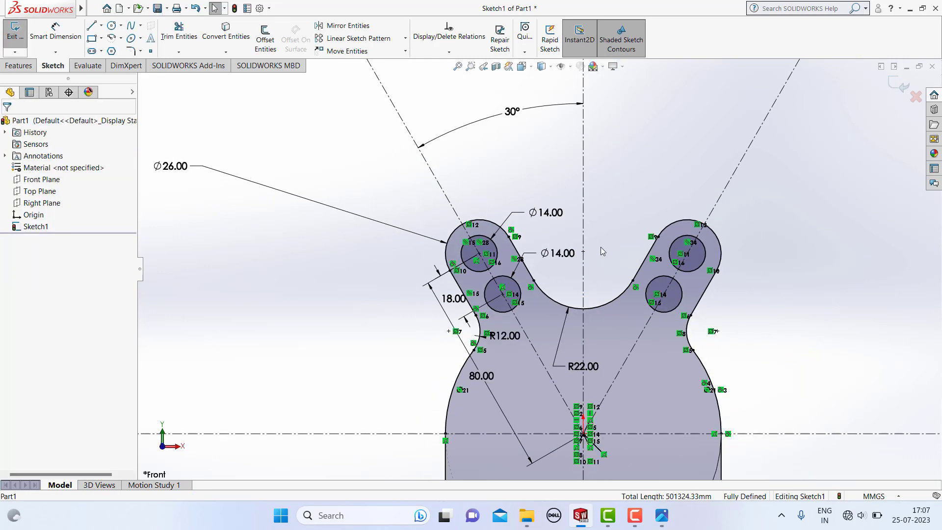
click(95, 8)
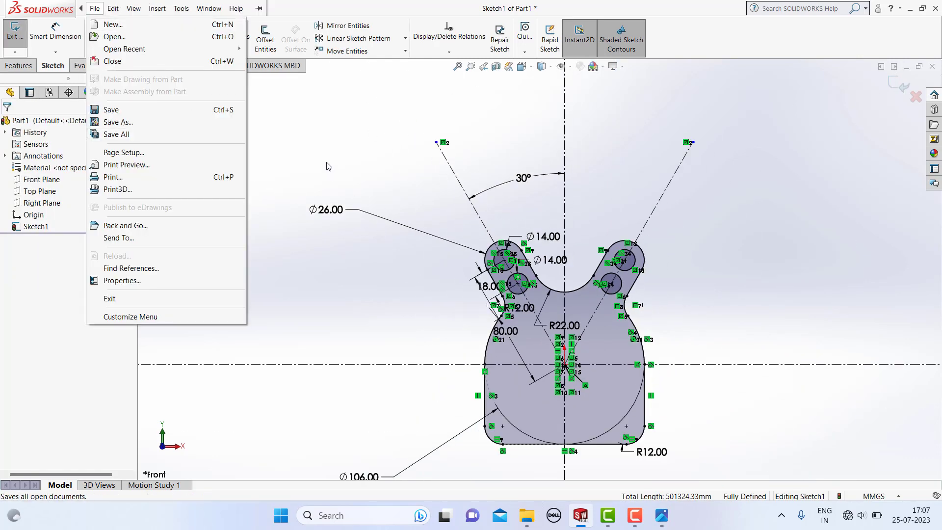
click(111, 35)
click(111, 27)
Step: Draw two concentric circles centred on the origin and check the reference drawing
scroll(565, 373, up, 2)
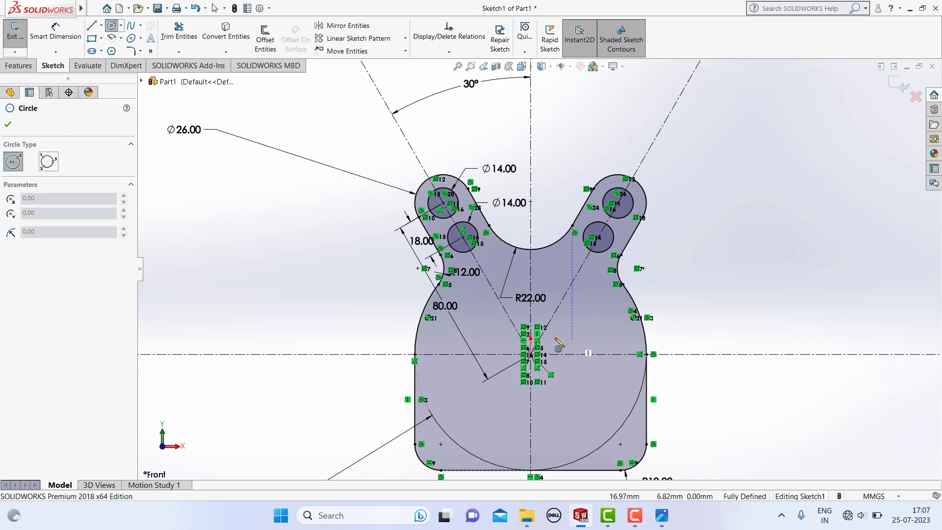
scroll(537, 364, up, 1)
click(520, 356)
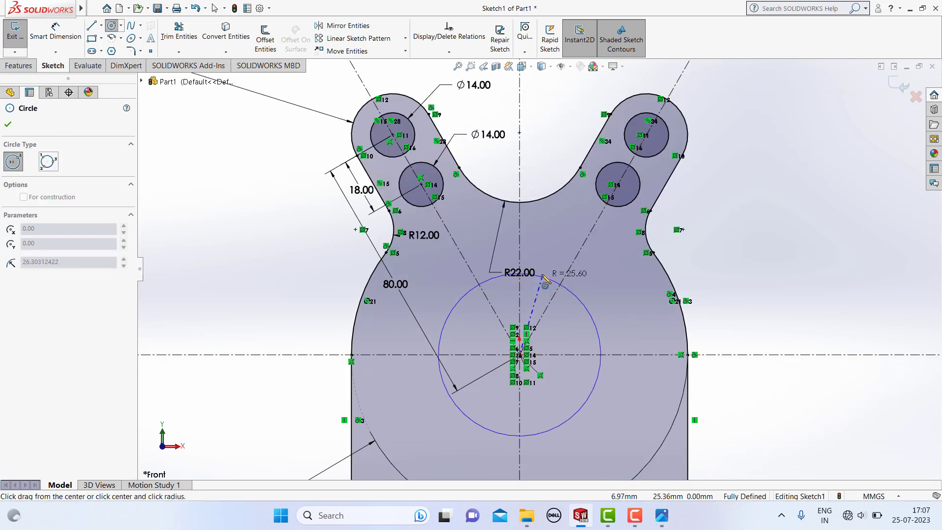
click(562, 283)
click(522, 362)
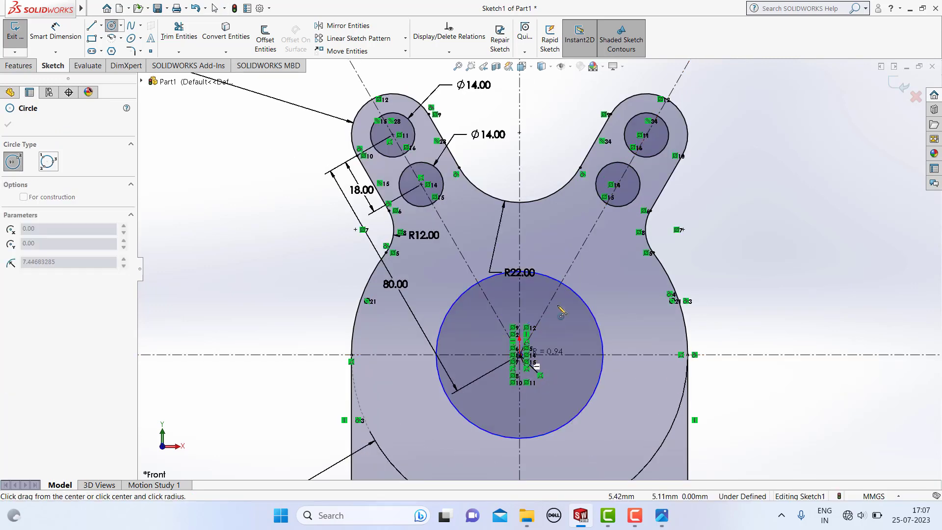
click(600, 296)
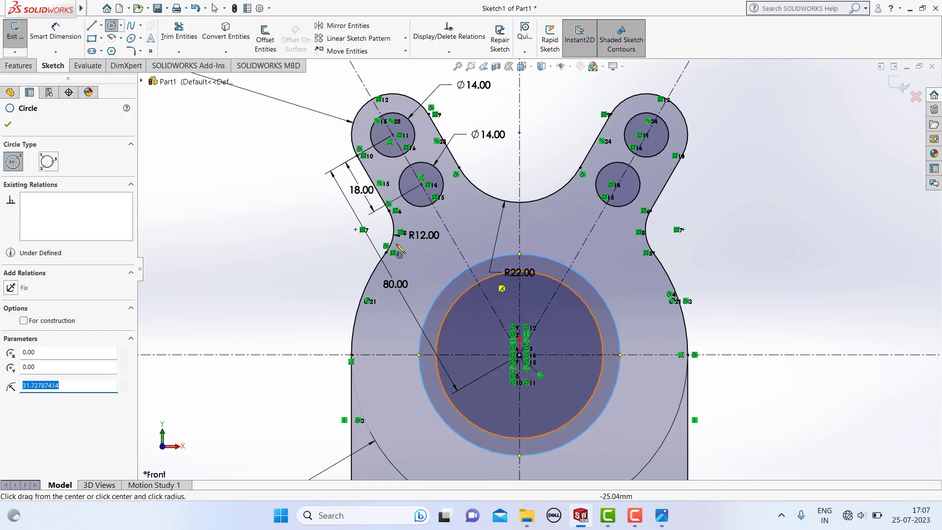
click(661, 521)
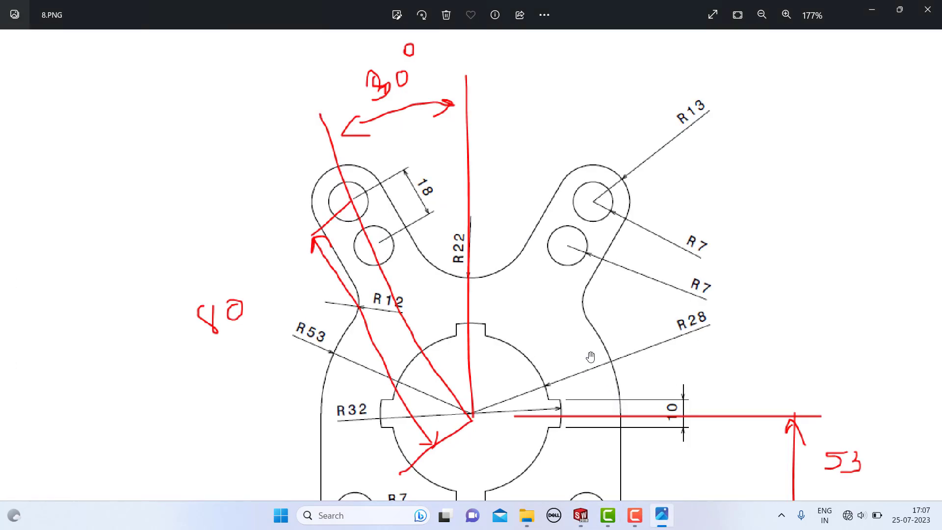
drag(534, 402, 484, 330)
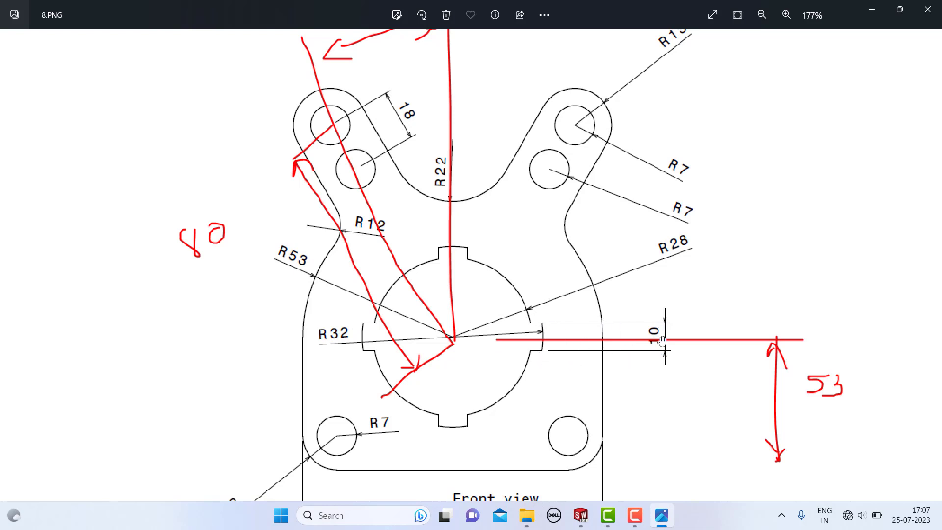
click(672, 521)
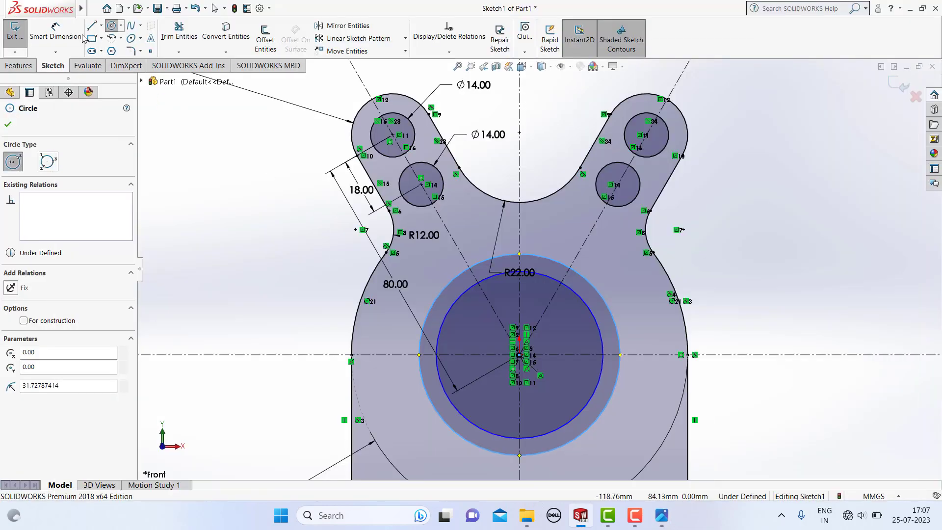
Step: Dimension the inner circle to Ø56 mm and the outer circle to Ø64 mm
click(56, 31)
click(582, 299)
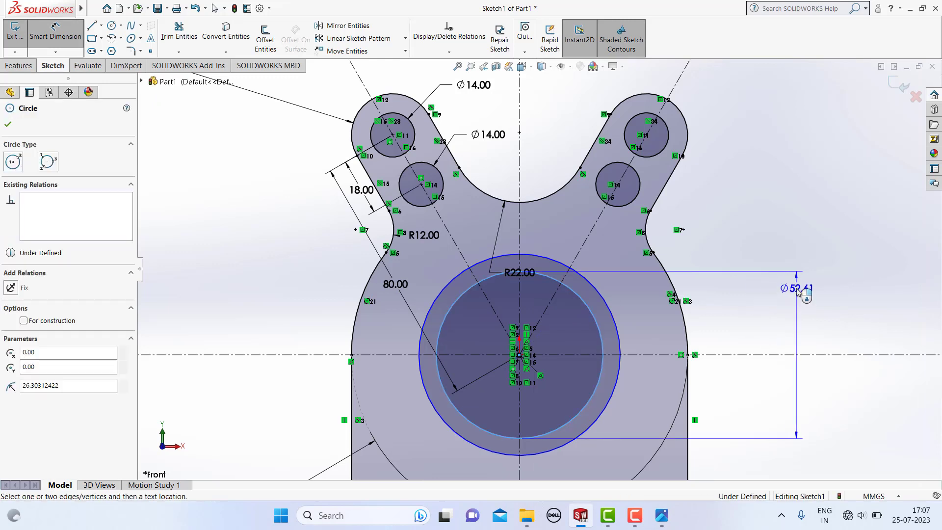
click(796, 294)
text(56)
key(Return)
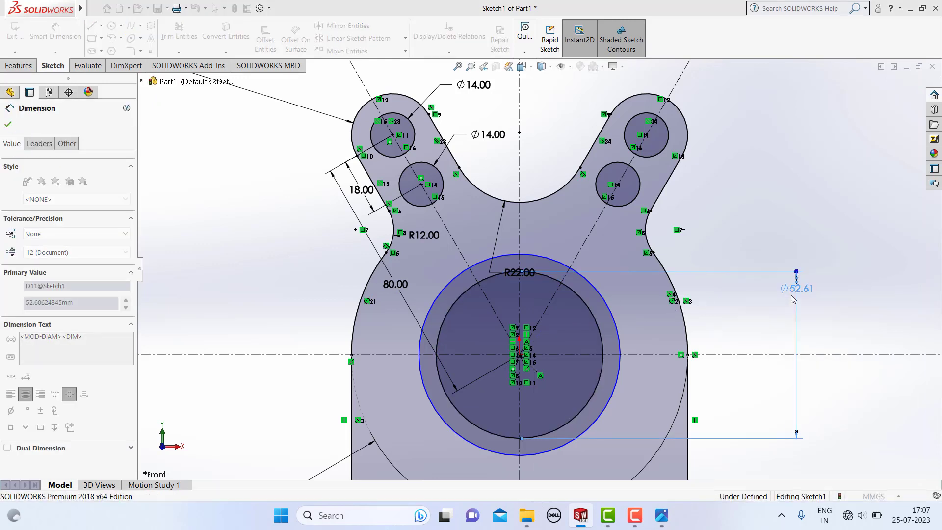
click(592, 298)
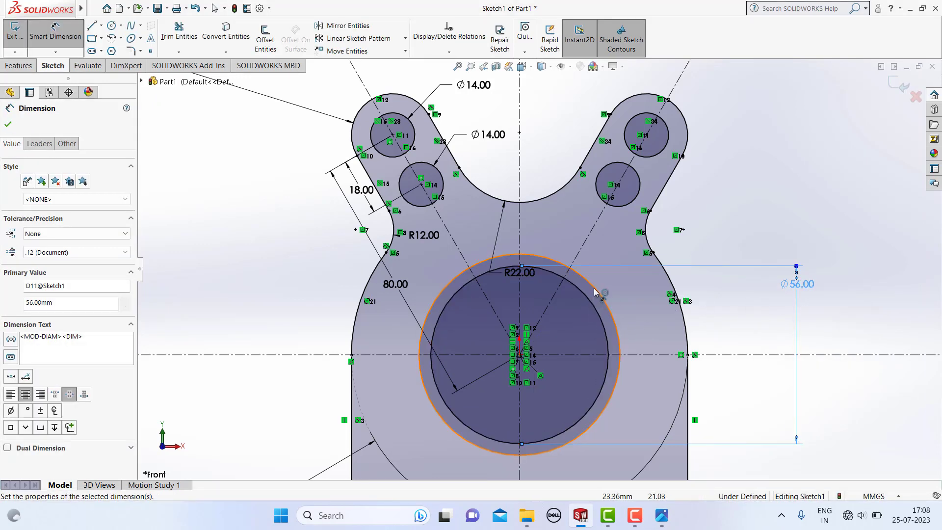
click(741, 238)
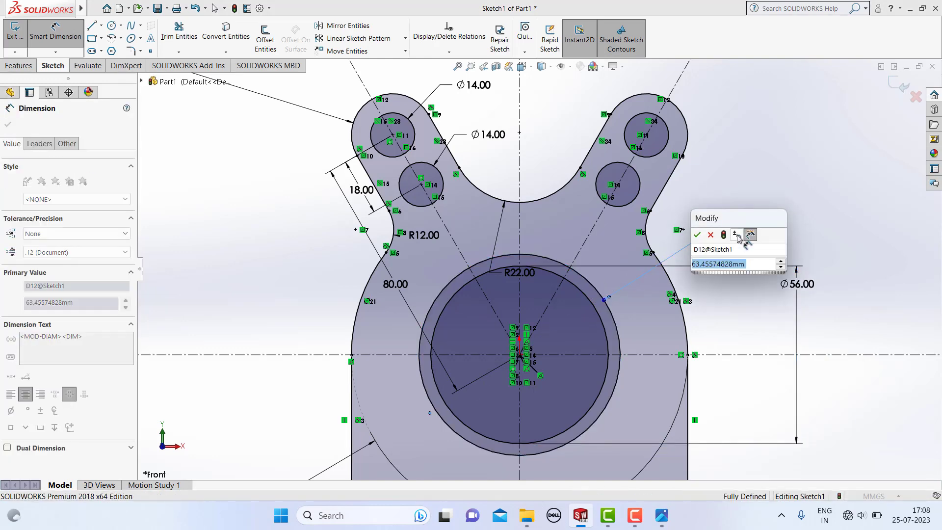
text(64)
key(Return)
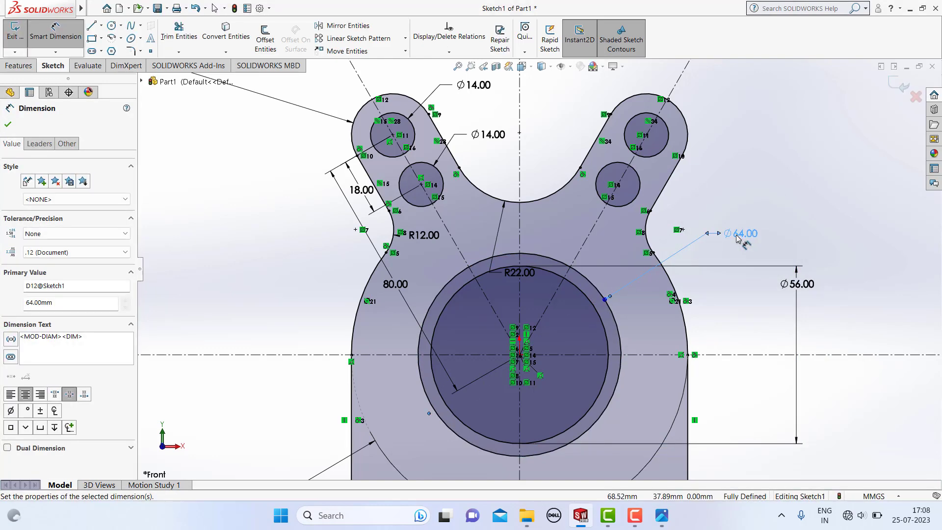
click(721, 247)
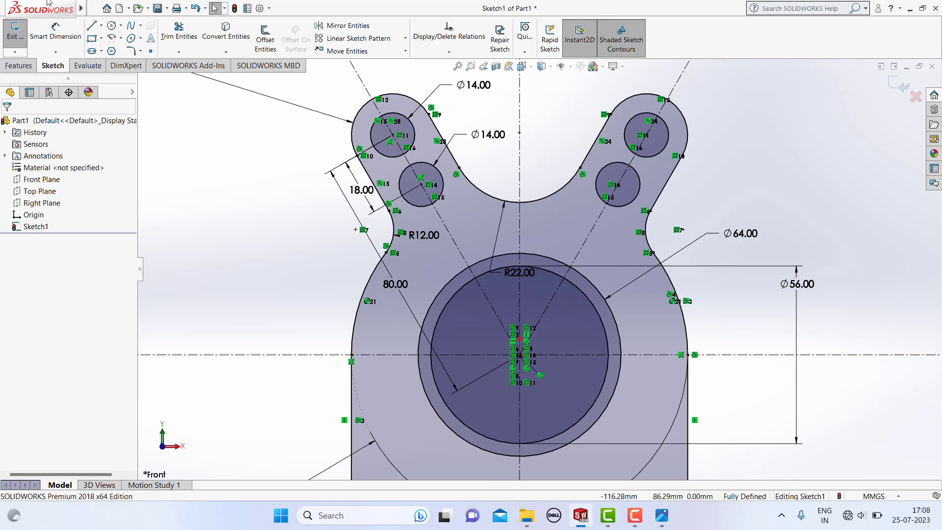
click(100, 26)
Step: Draw a short horizontal line at the right edge of the bore between the circles
click(608, 345)
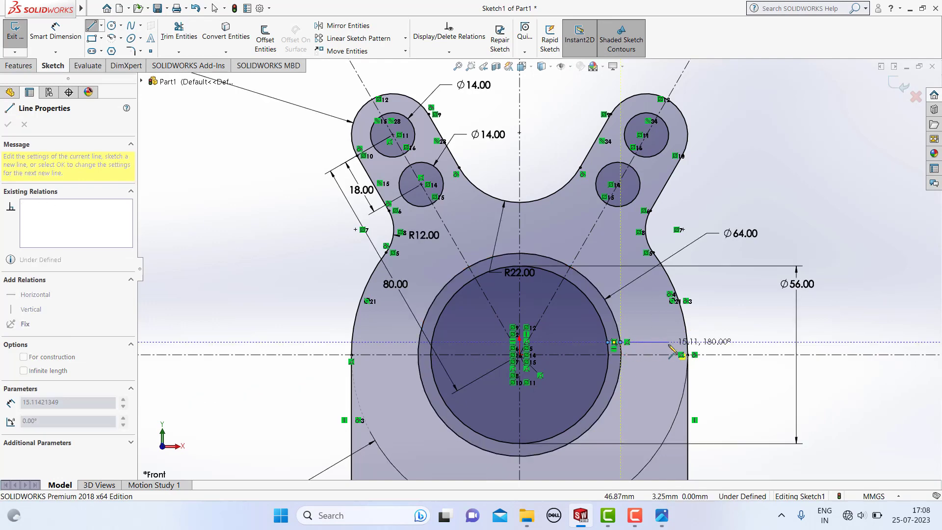
click(611, 342)
key(Escape)
scroll(653, 347, down, 3)
scroll(603, 352, down, 2)
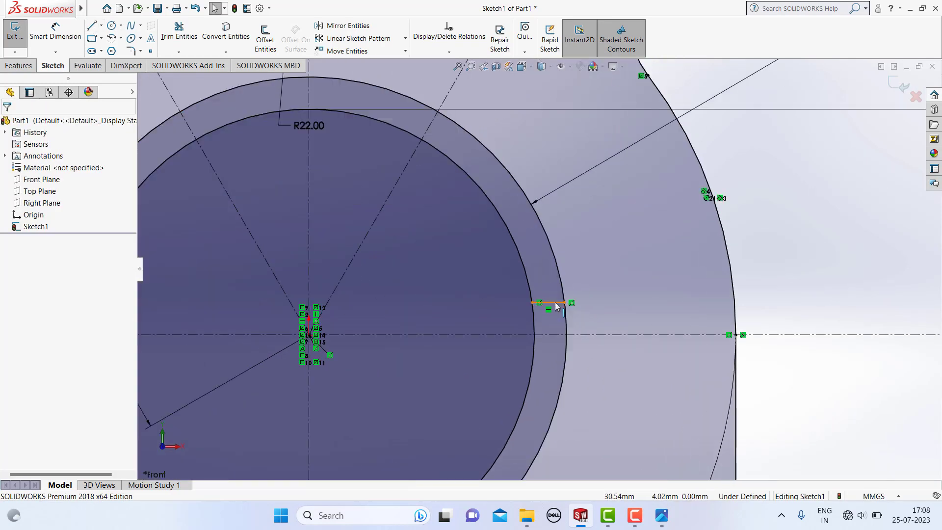
click(554, 305)
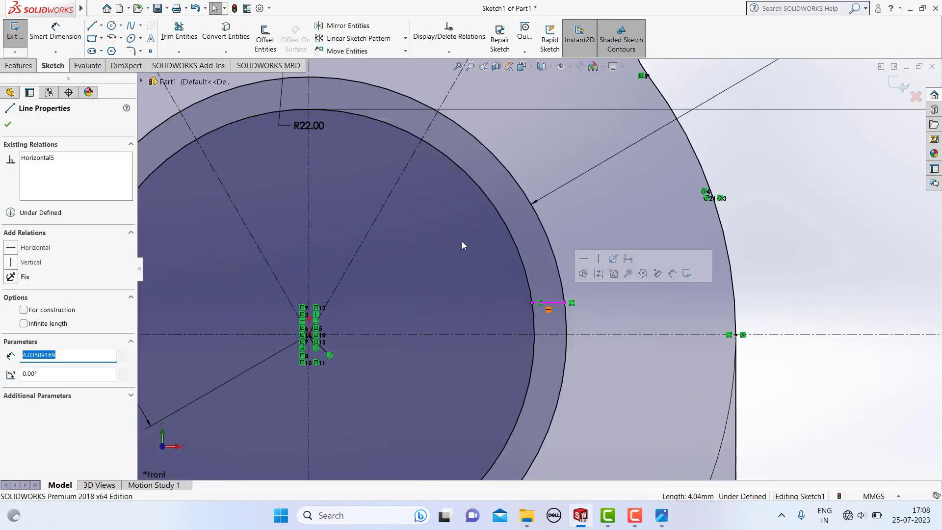
key(Escape)
Step: Mirror the short line about the horizontal centreline
click(347, 25)
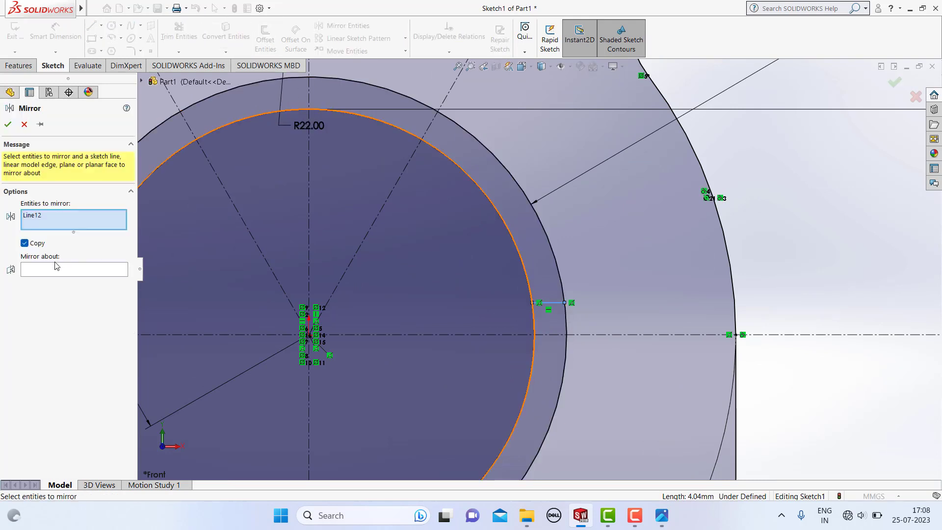
click(63, 271)
click(592, 335)
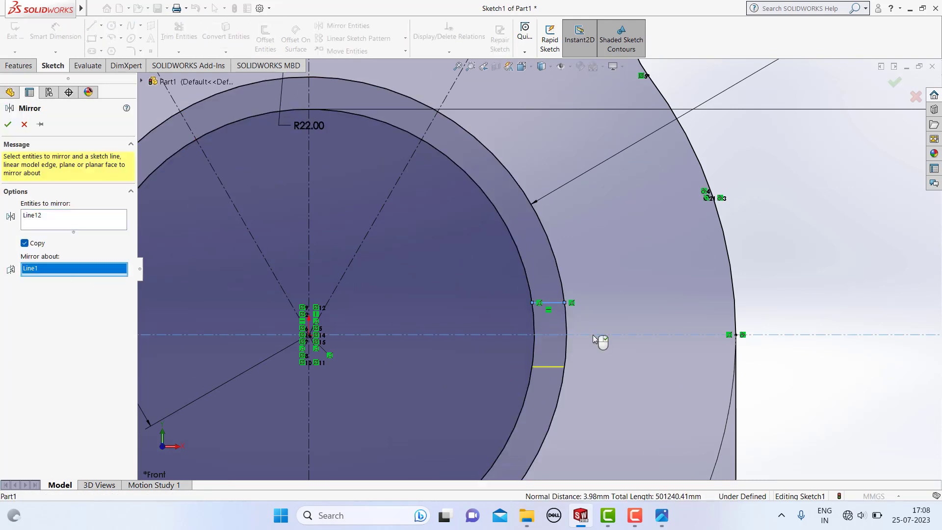
click(7, 124)
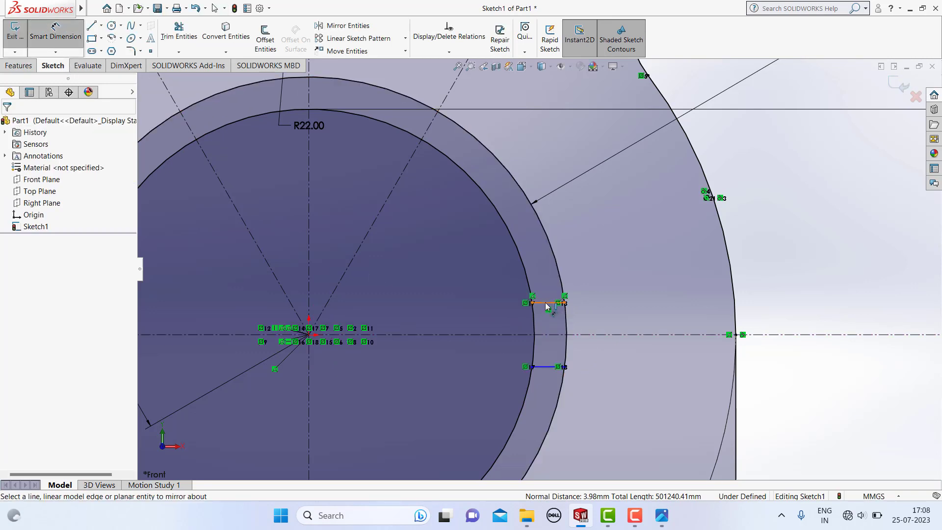
Step: Dimension the gap between the two short horizontal lines to 10 mm
click(546, 303)
click(548, 368)
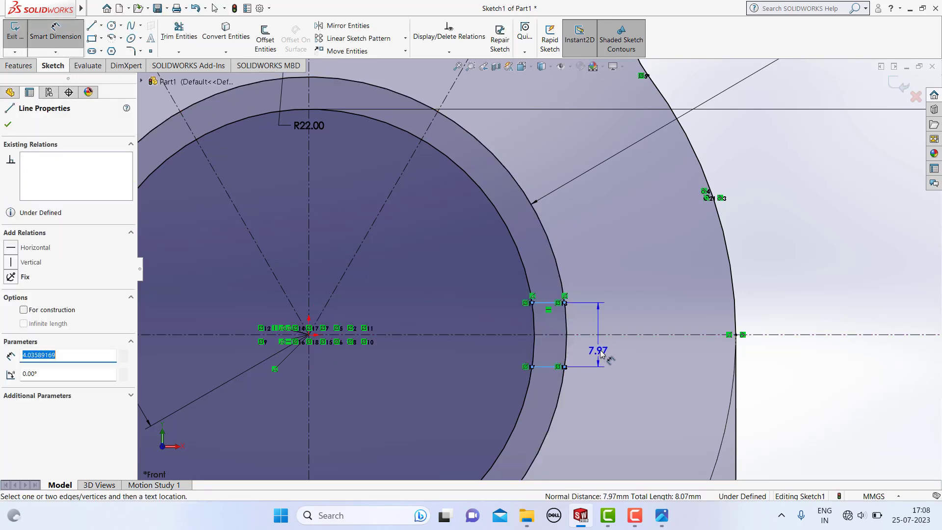
click(601, 344)
text(10)
key(Return)
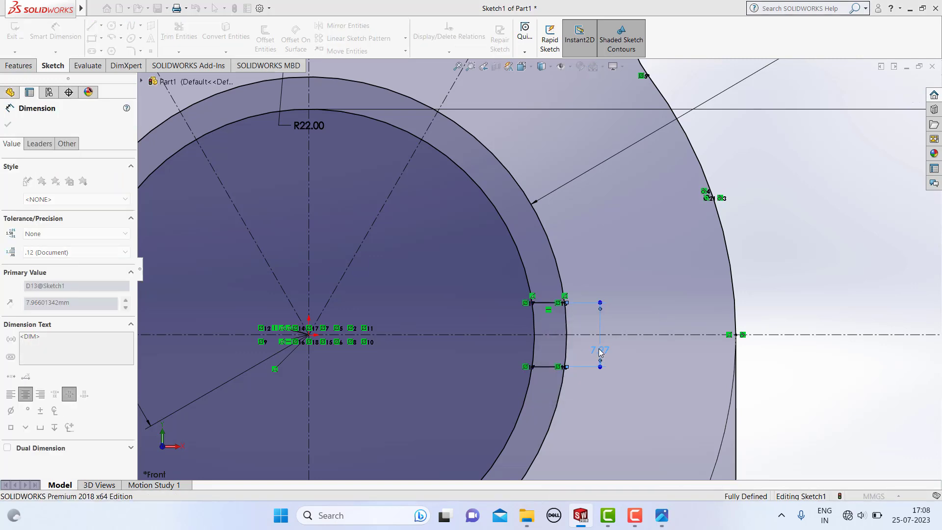
key(Escape)
key(Escape)
scroll(544, 346, up, 1)
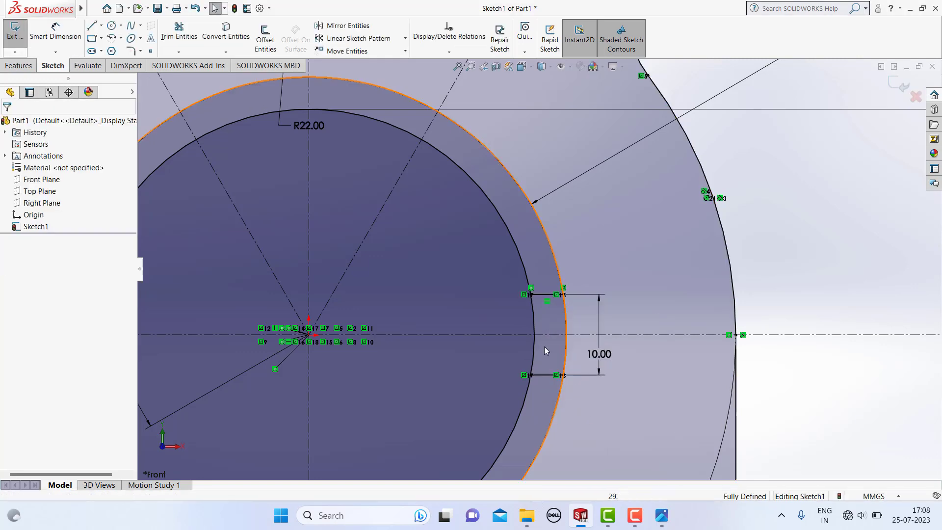
scroll(545, 333, up, 2)
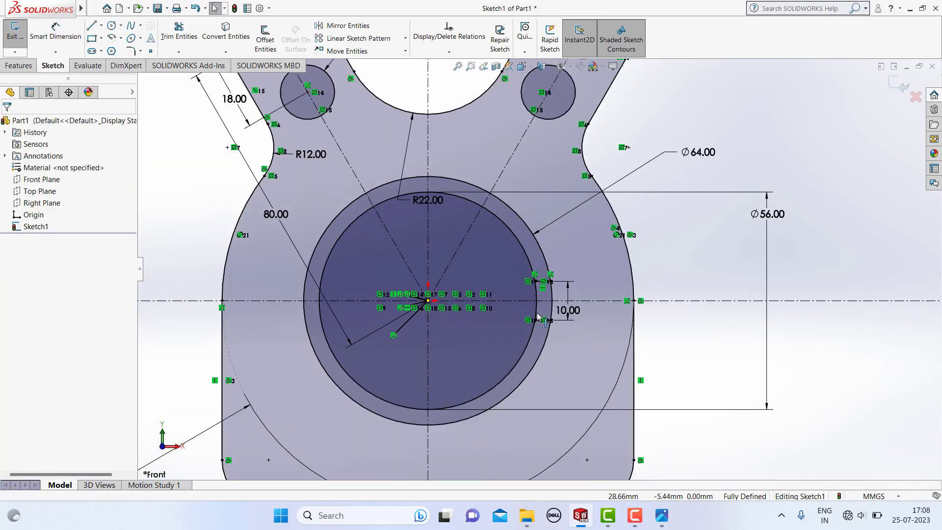
scroll(494, 252, up, 2)
scroll(493, 252, up, 2)
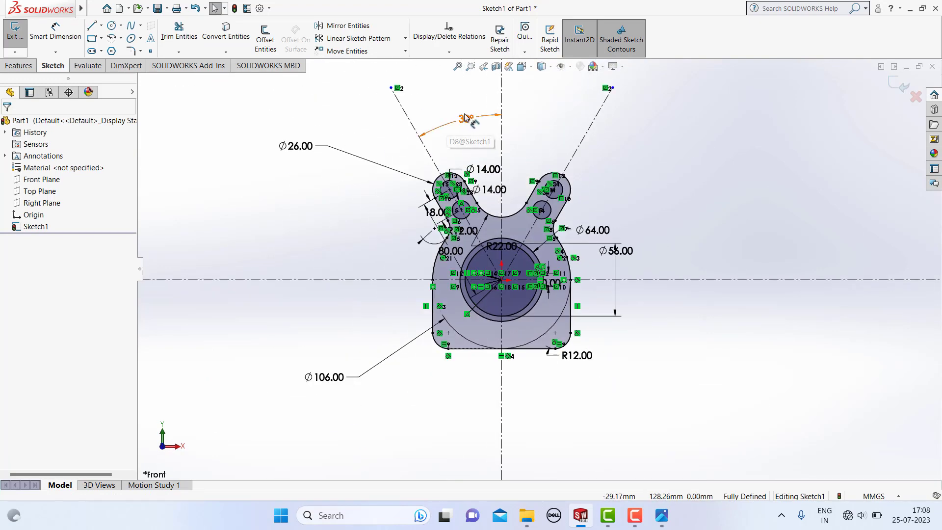
click(465, 118)
text(4)
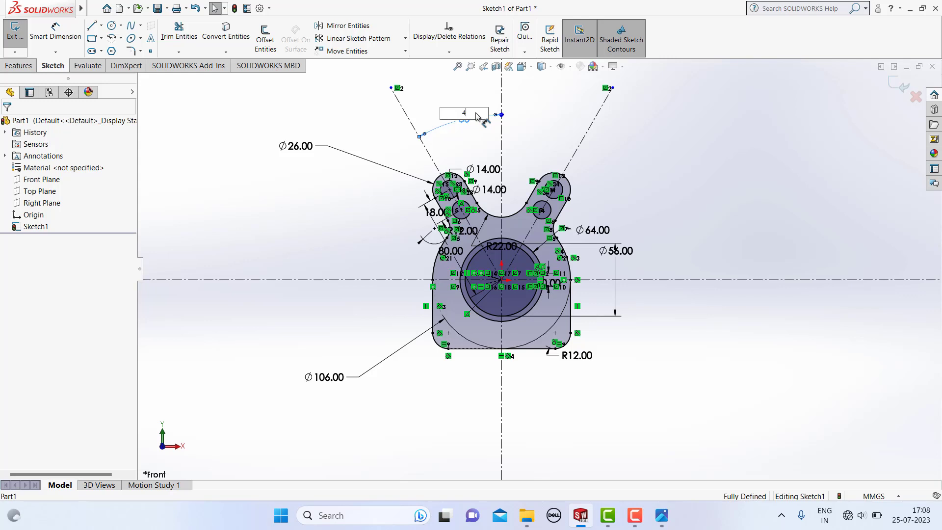
text(0)
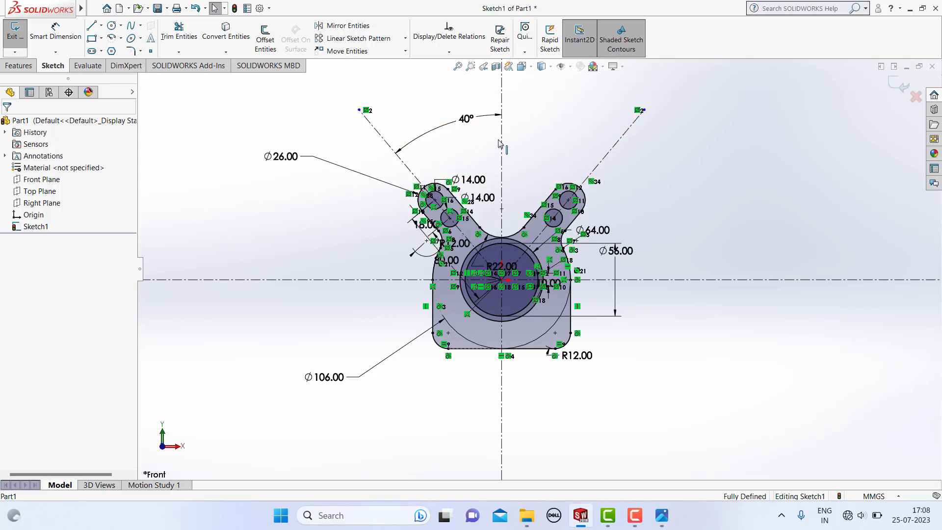
click(470, 123)
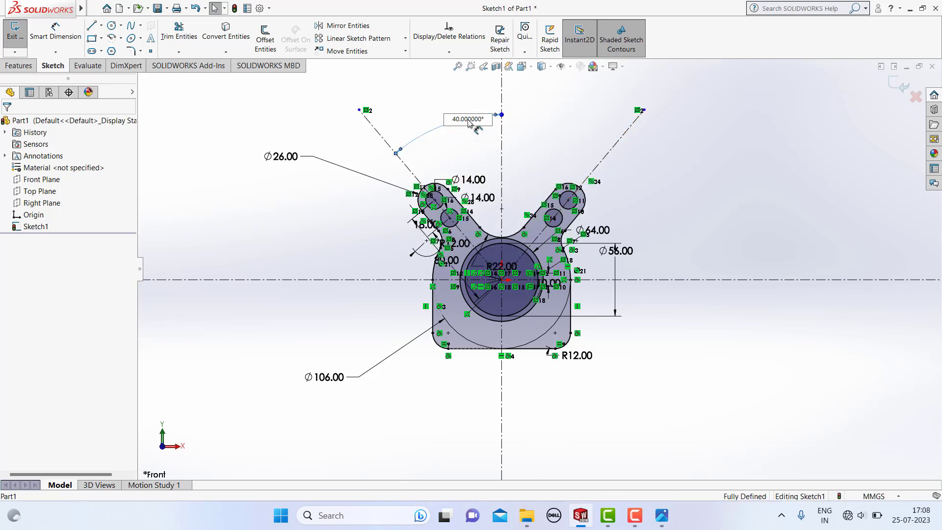
text(30)
key(Return)
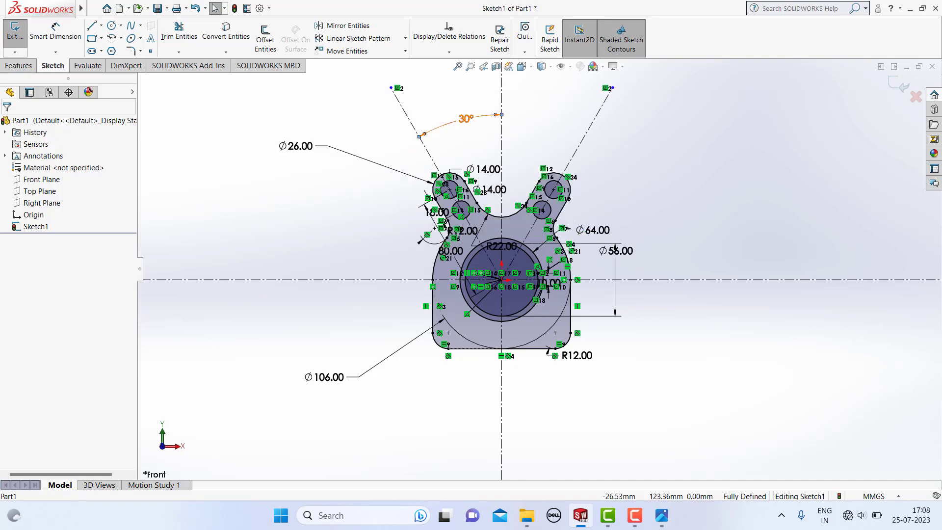
scroll(574, 230, up, 2)
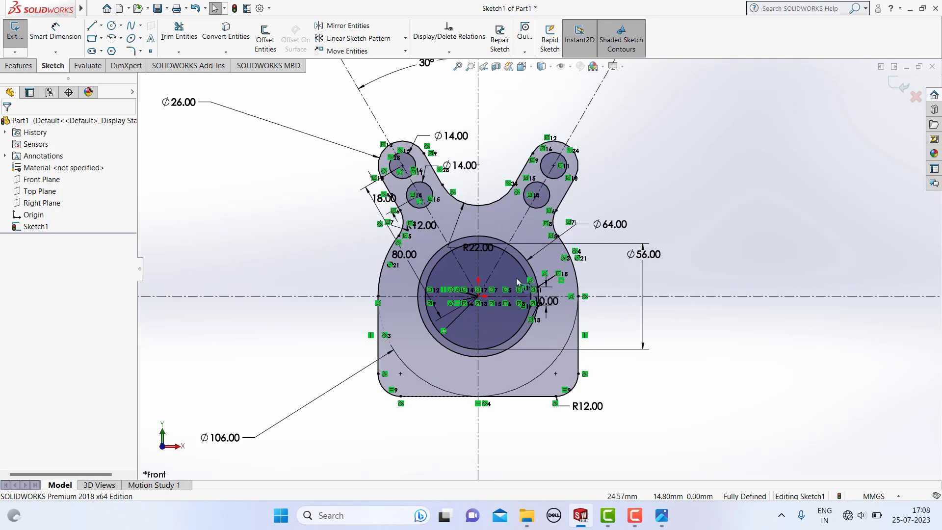
scroll(573, 230, up, 2)
scroll(572, 231, up, 2)
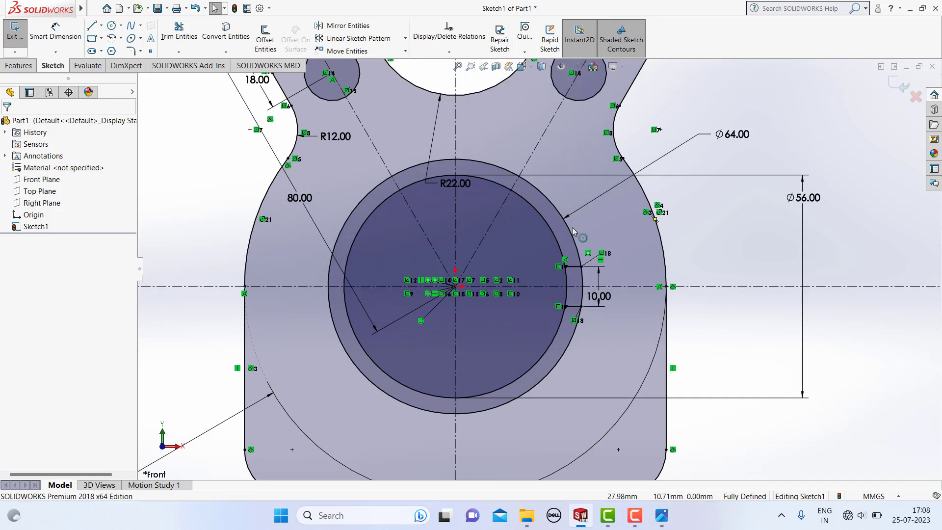
click(575, 267)
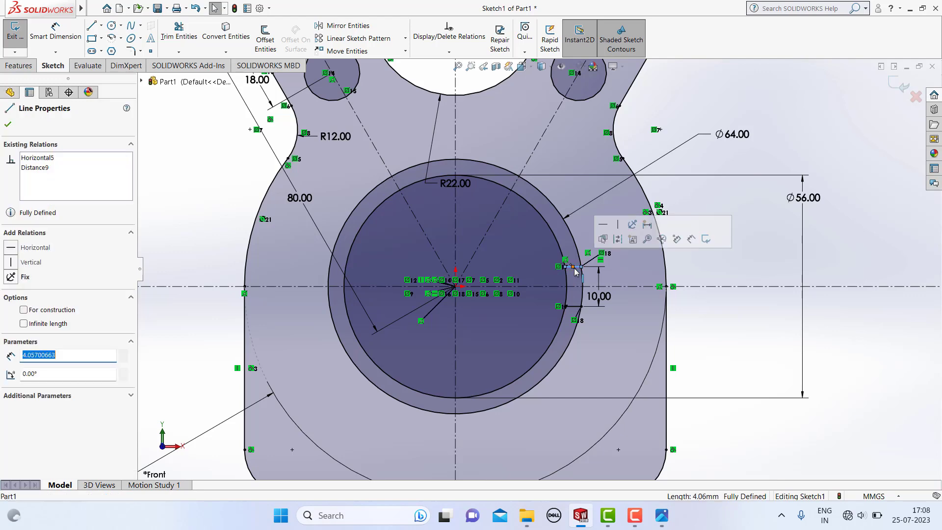
ctrl+click(575, 308)
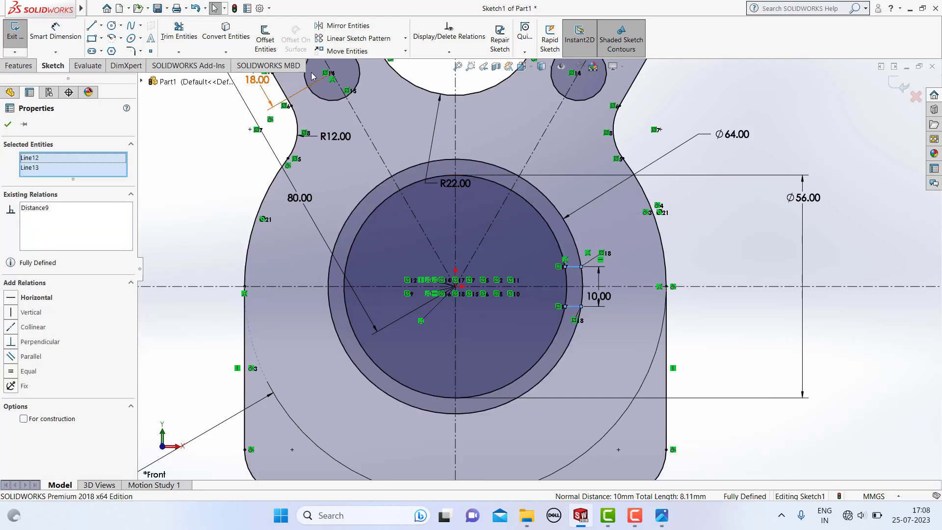
Step: Mirror the two short horizontal lines about the vertical centreline to the bore's left side
click(343, 26)
click(71, 278)
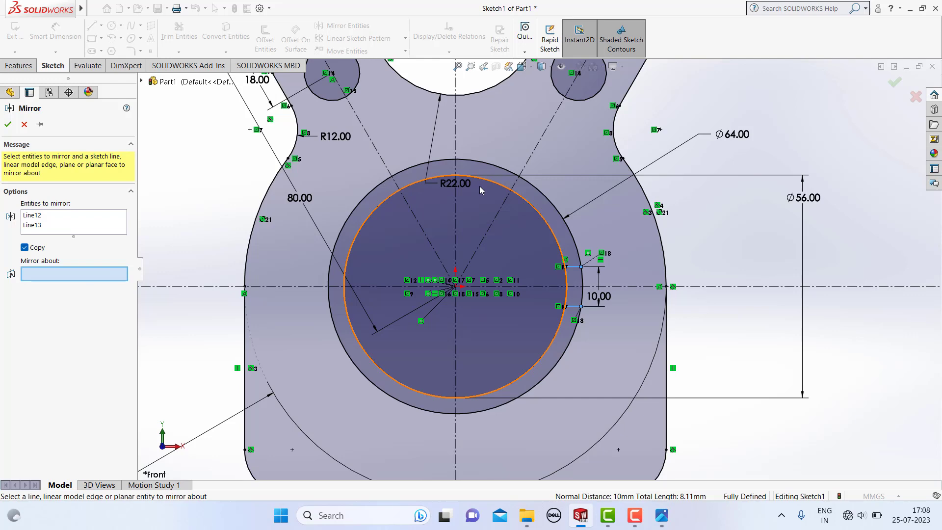
click(455, 129)
click(7, 125)
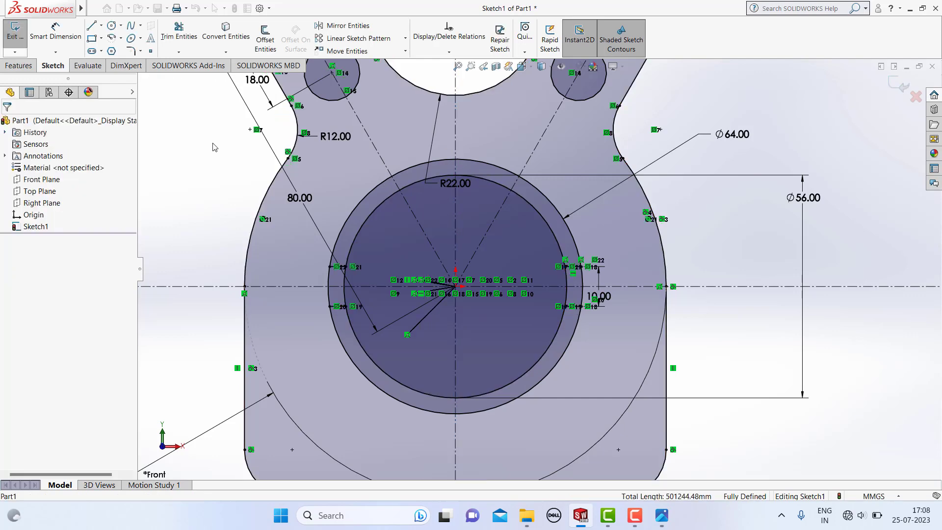
Step: Draw a short vertical line just above the top of the Ø56 bore
click(92, 25)
scroll(417, 107, down, 2)
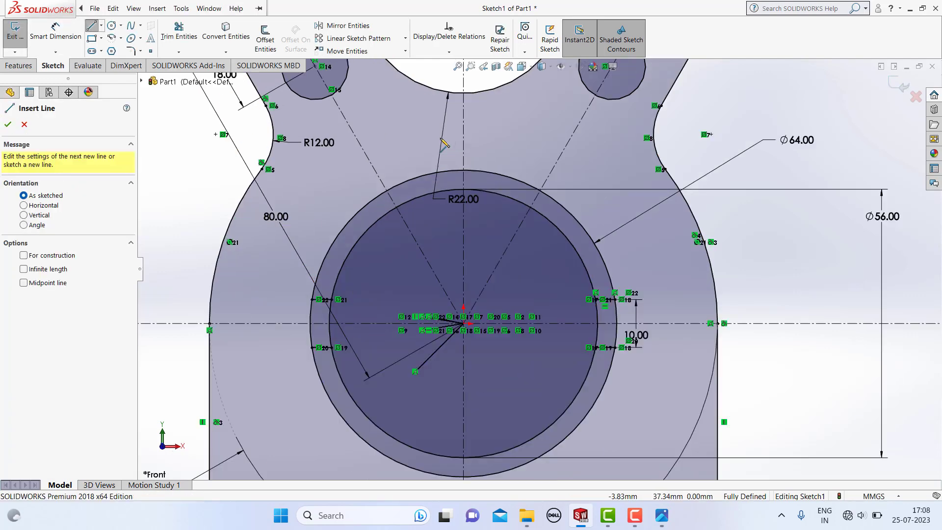
scroll(417, 107, down, 1)
click(504, 186)
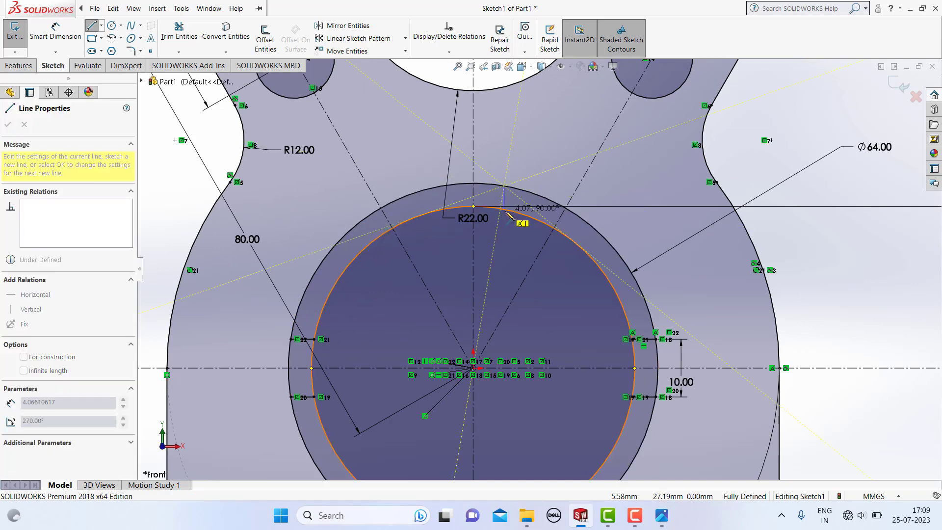
click(504, 202)
key(Escape)
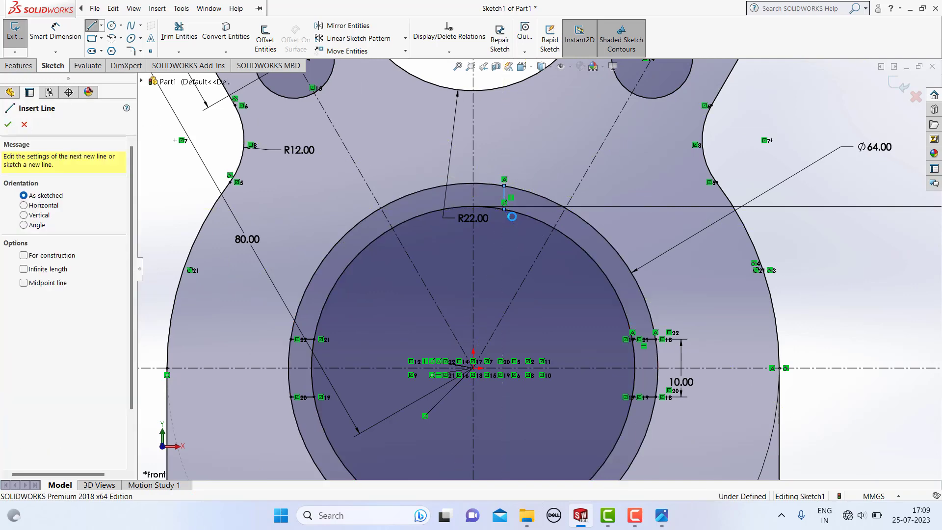
key(Escape)
Step: Mirror the short vertical line about the vertical centreline
click(505, 199)
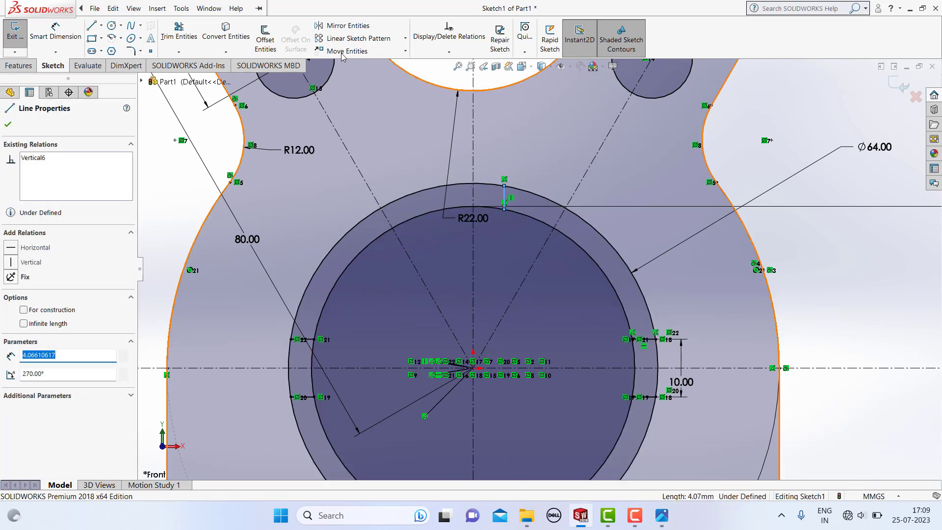
click(347, 25)
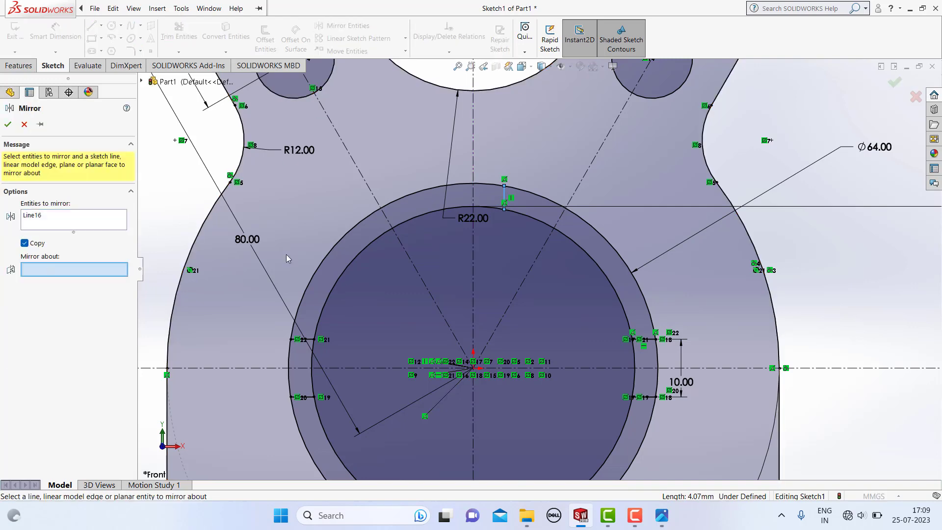
click(474, 179)
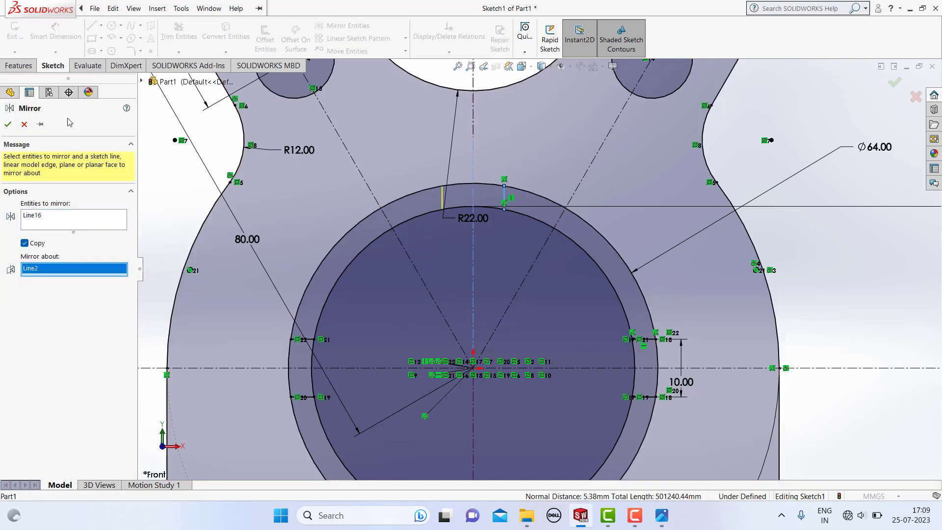
click(9, 125)
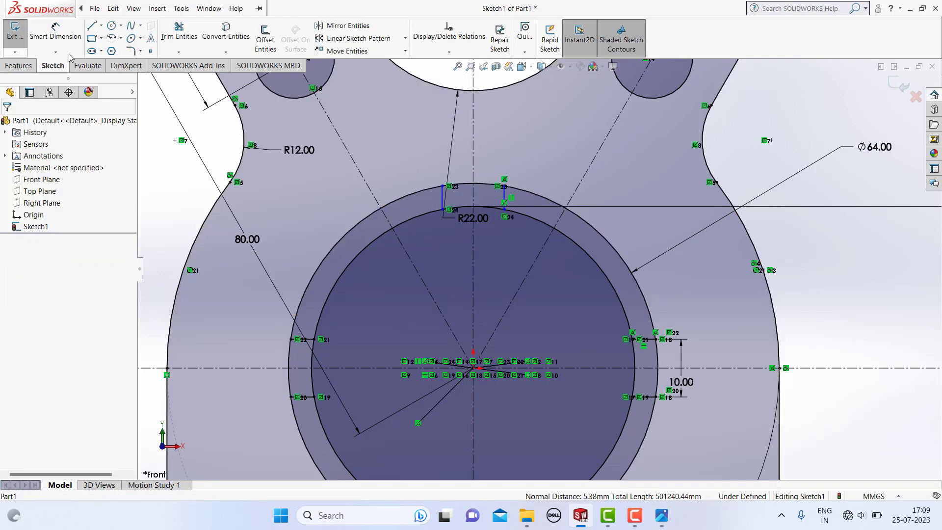
Step: Dimension the top notch width between the two vertical lines to 10.00 mm
click(445, 199)
click(506, 198)
key(z)
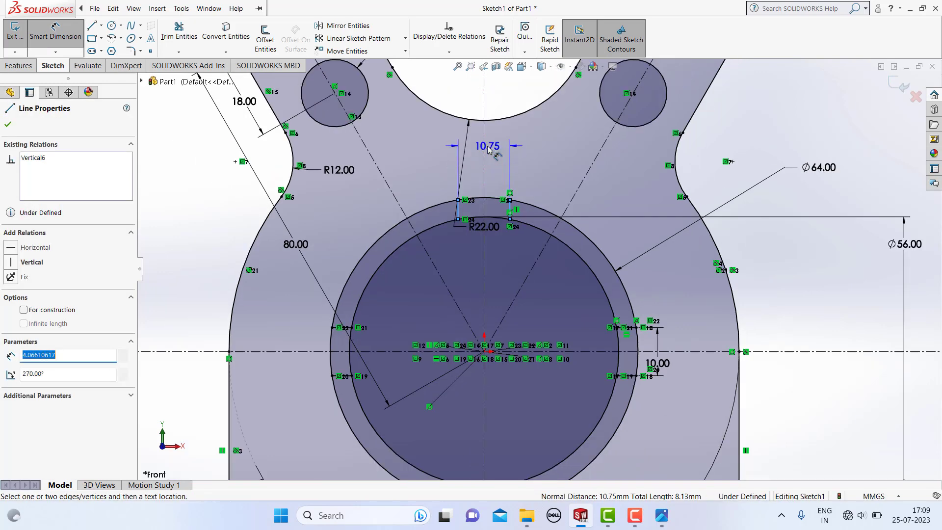
click(486, 112)
text(10)
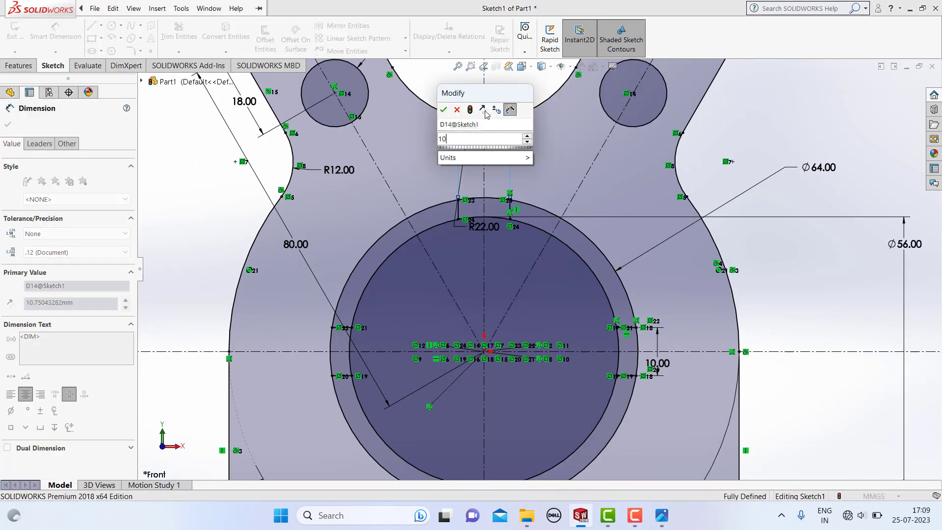
key(Return)
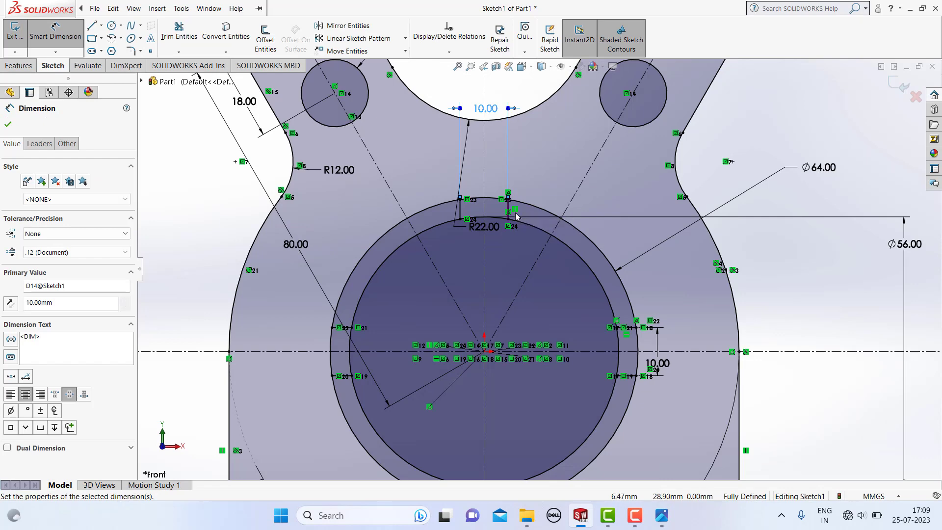
key(Escape)
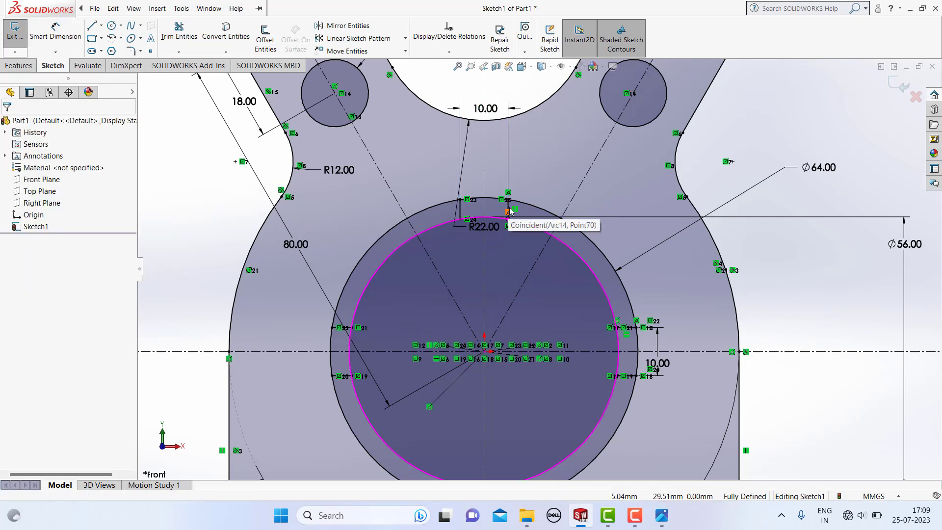
Step: Mirror both top notch side lines about the horizontal centreline to form the bottom notch
scroll(513, 209, down, 2)
scroll(512, 205, down, 2)
click(413, 240)
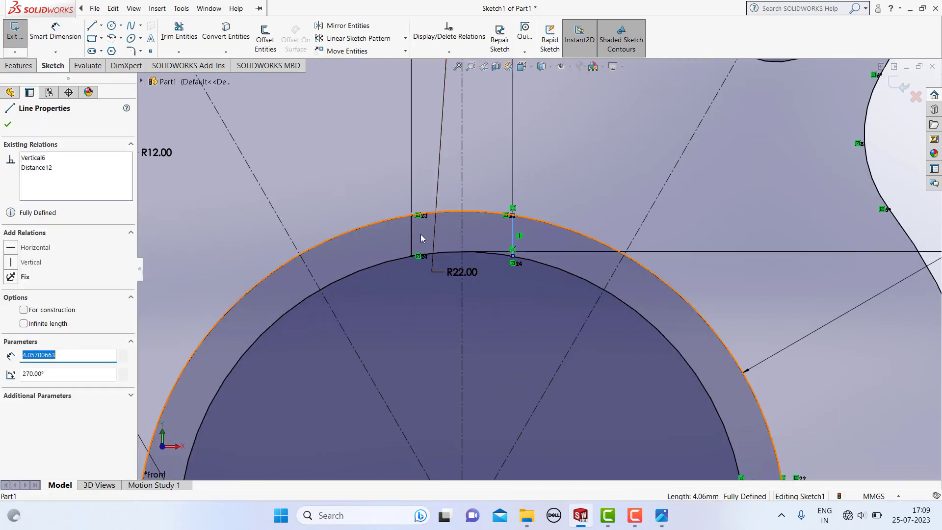
ctrl+click(512, 231)
click(344, 26)
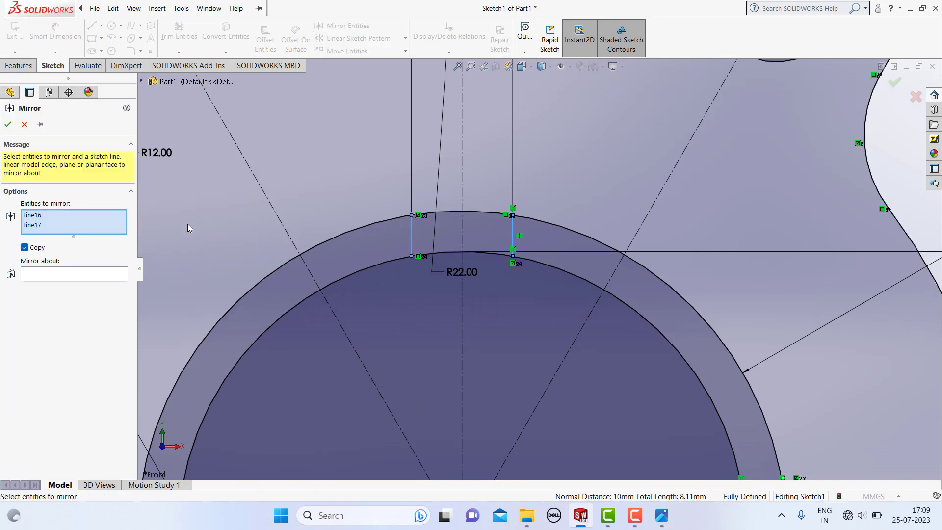
click(72, 277)
scroll(311, 259, up, 3)
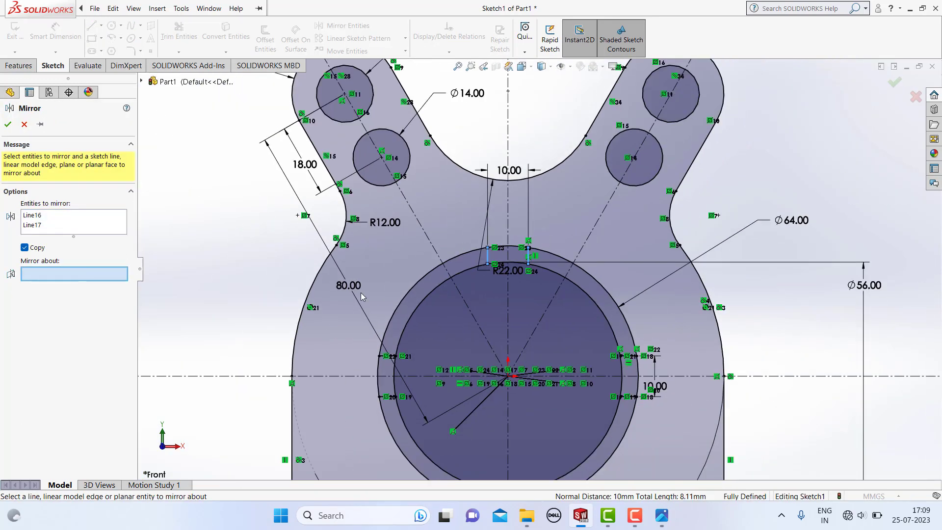
click(349, 377)
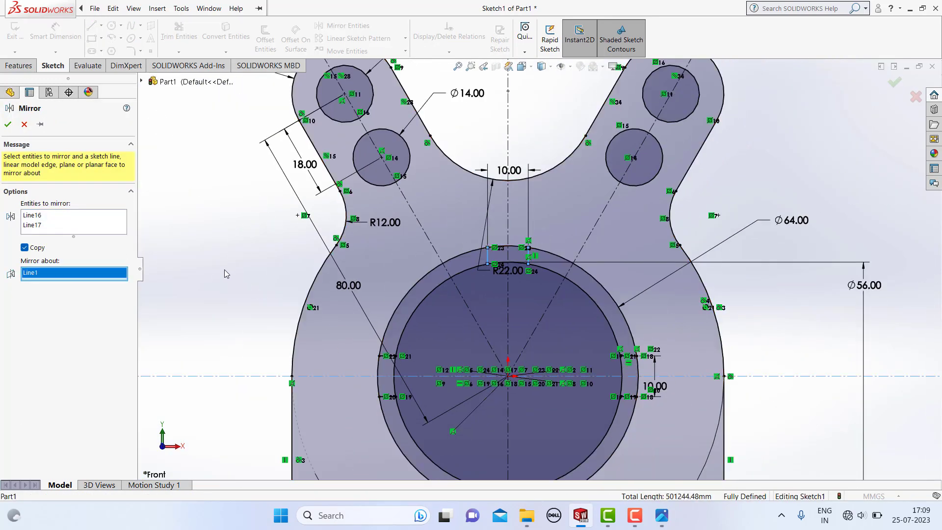
click(9, 124)
Step: Trim to closest the upper-left and lower-left outer arcs and the bottom-notch bore arc
click(179, 30)
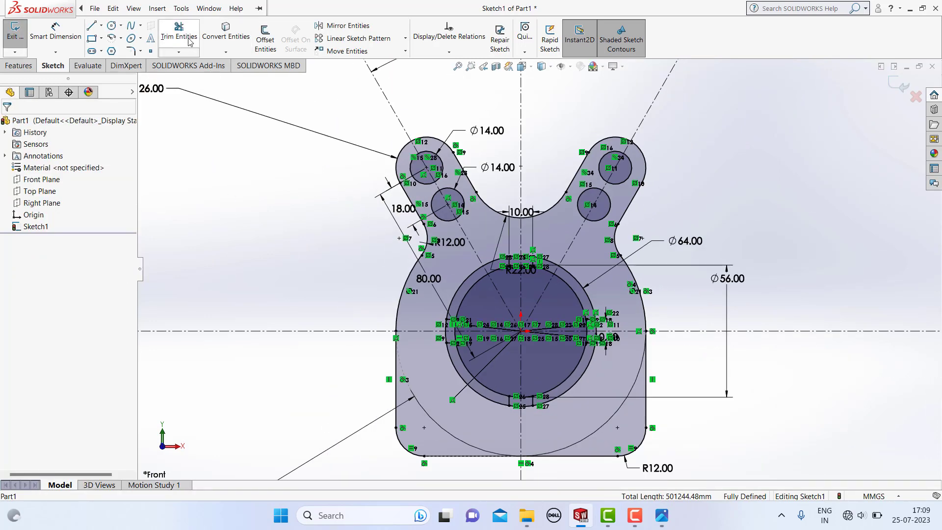
click(31, 278)
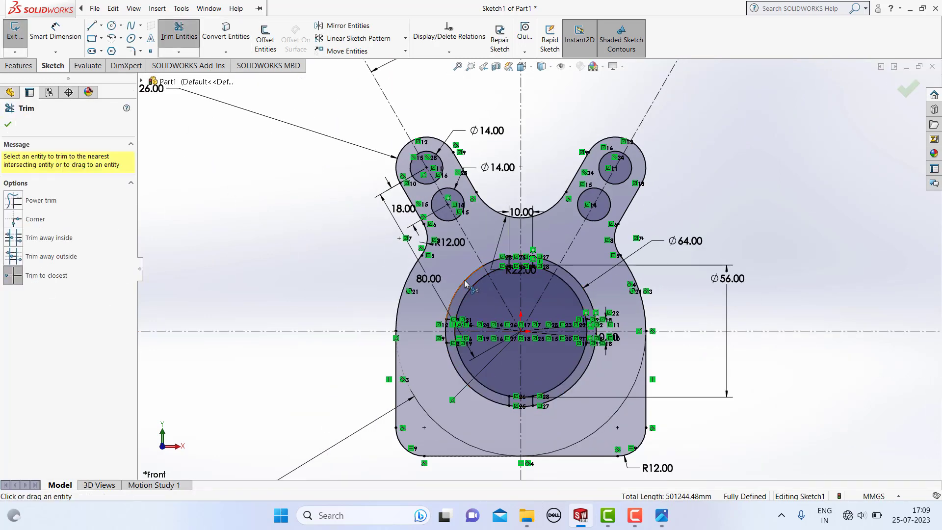
click(465, 283)
scroll(458, 339, down, 2)
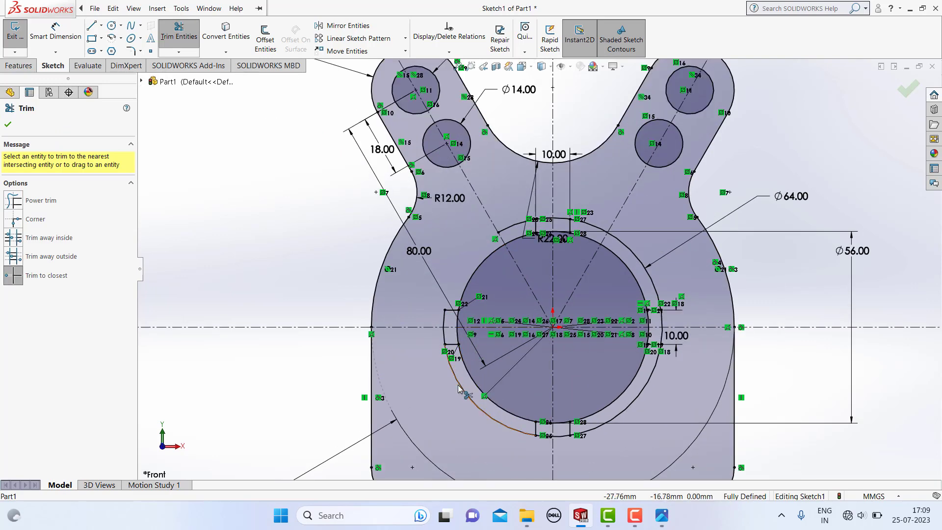
click(458, 389)
scroll(547, 474, down, 2)
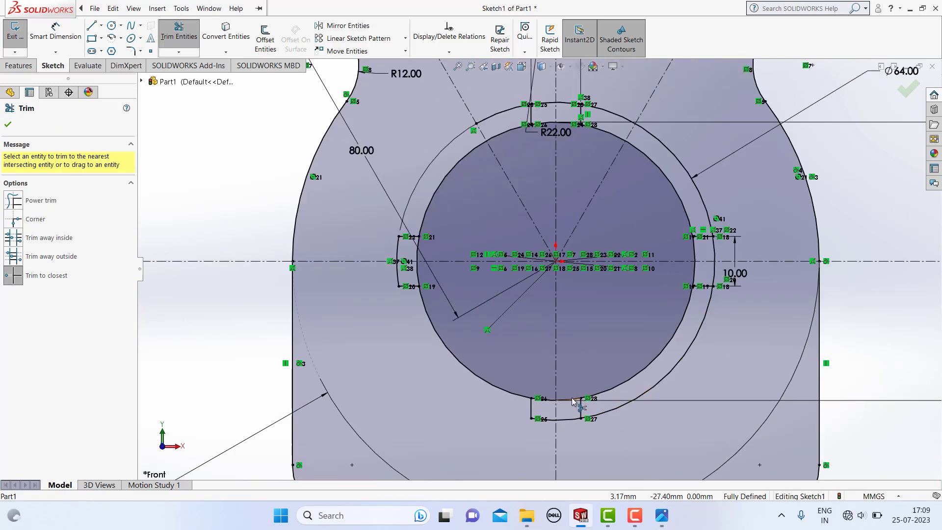
click(573, 401)
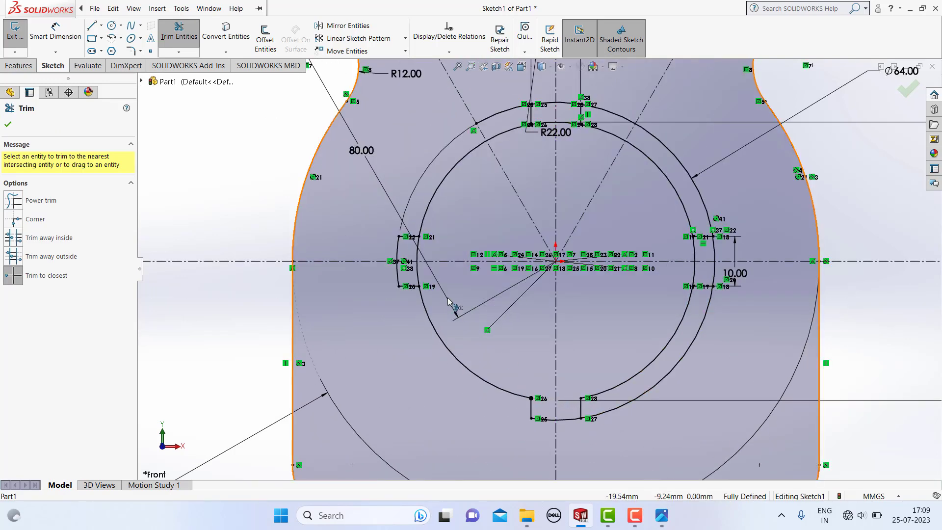
Step: Trim the remaining arcs at the left, right and top notches to close the bore outline
click(417, 253)
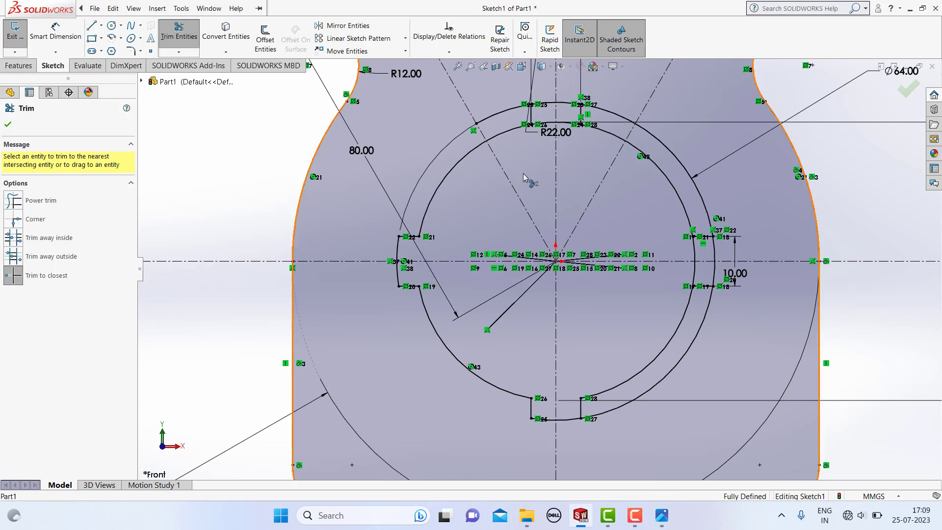
click(545, 127)
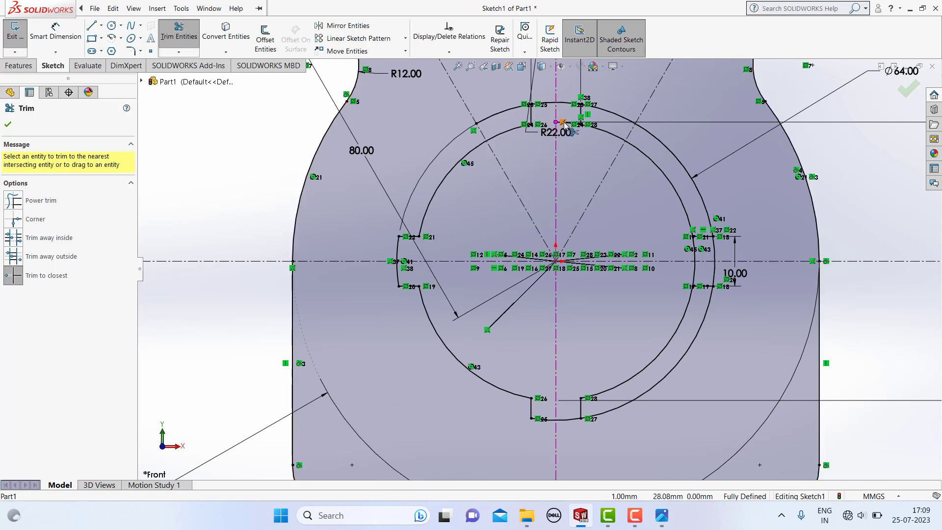
click(693, 257)
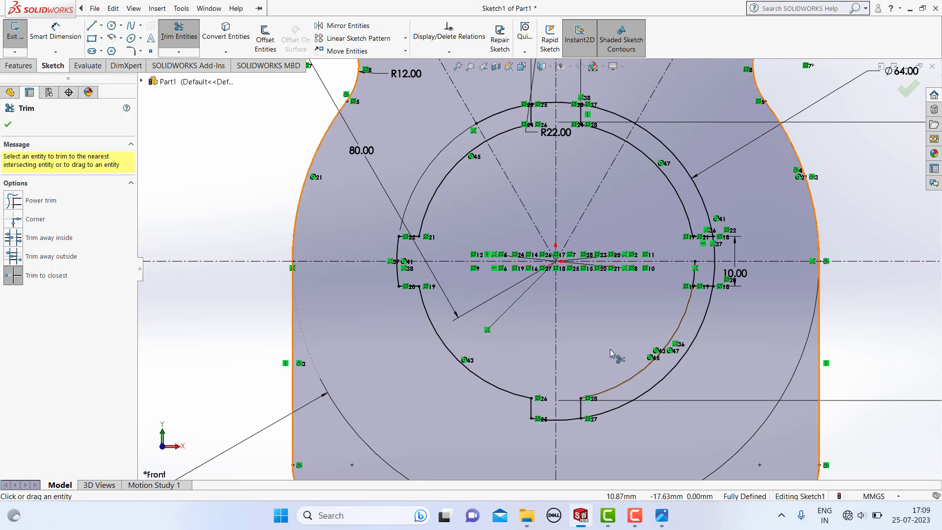
click(695, 278)
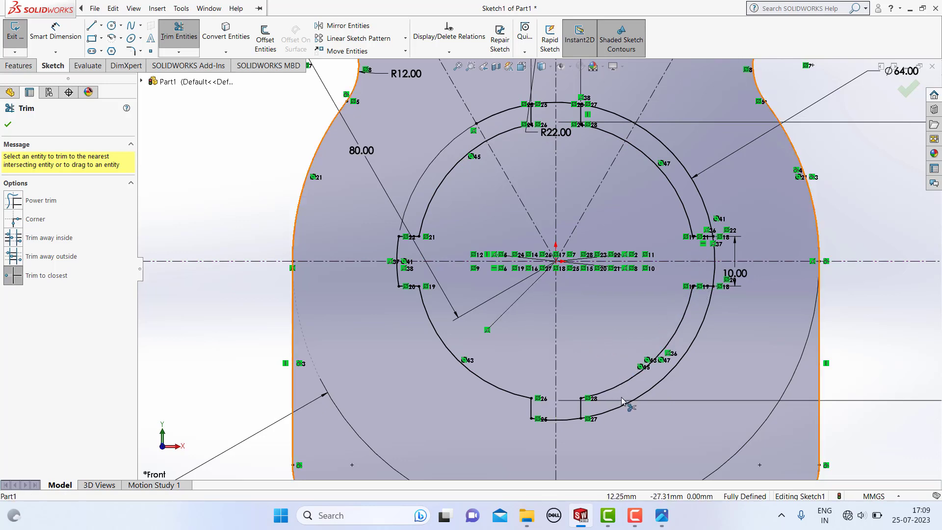
click(639, 398)
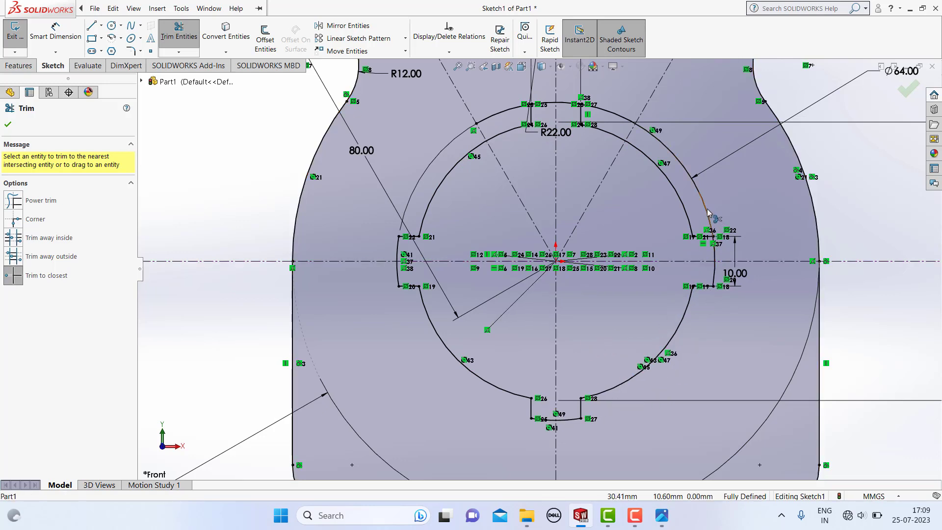
click(665, 177)
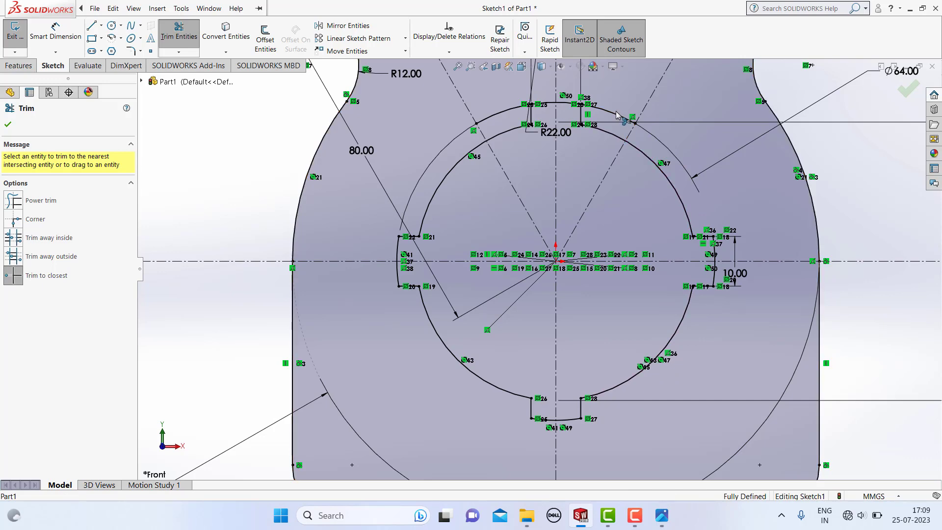
click(501, 115)
scroll(539, 267, up, 4)
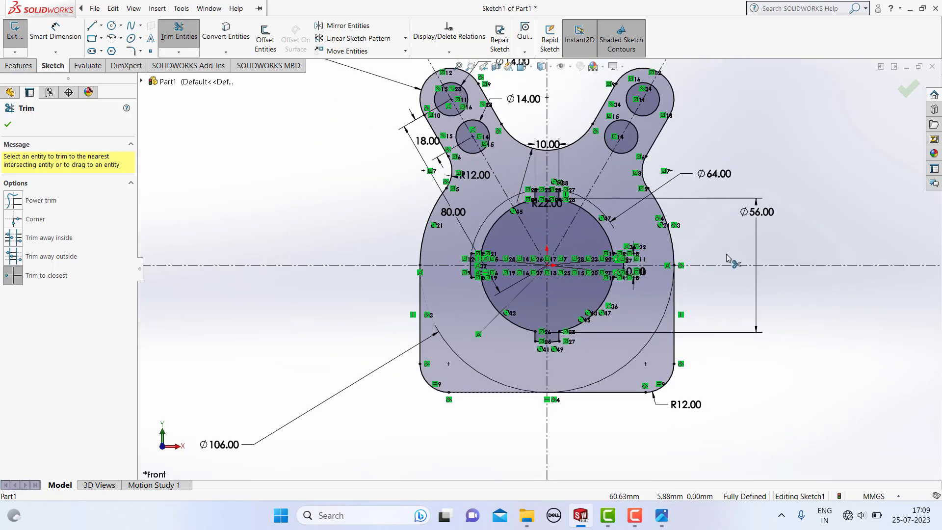
Step: Move the Ø106.00 dimension beside Ø56.00 and exit the finished sketch
key(Escape)
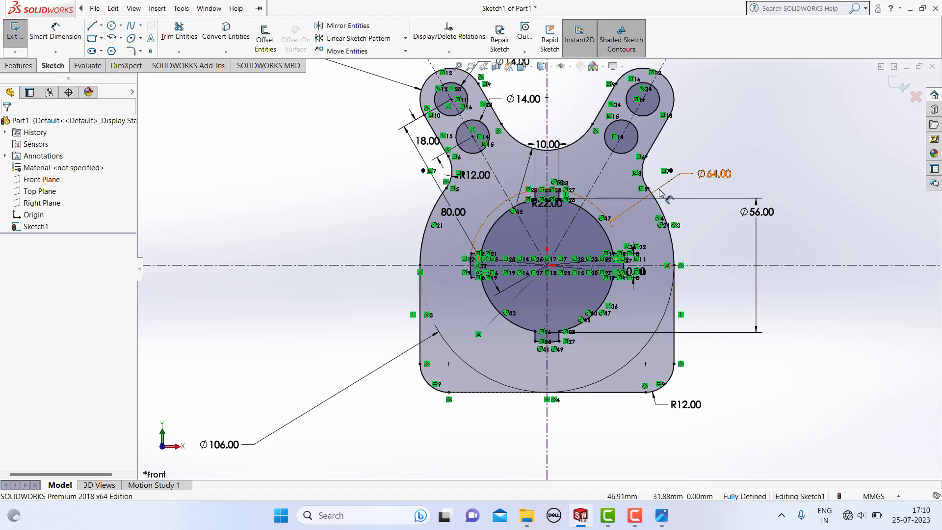
drag(221, 444, 816, 212)
click(888, 245)
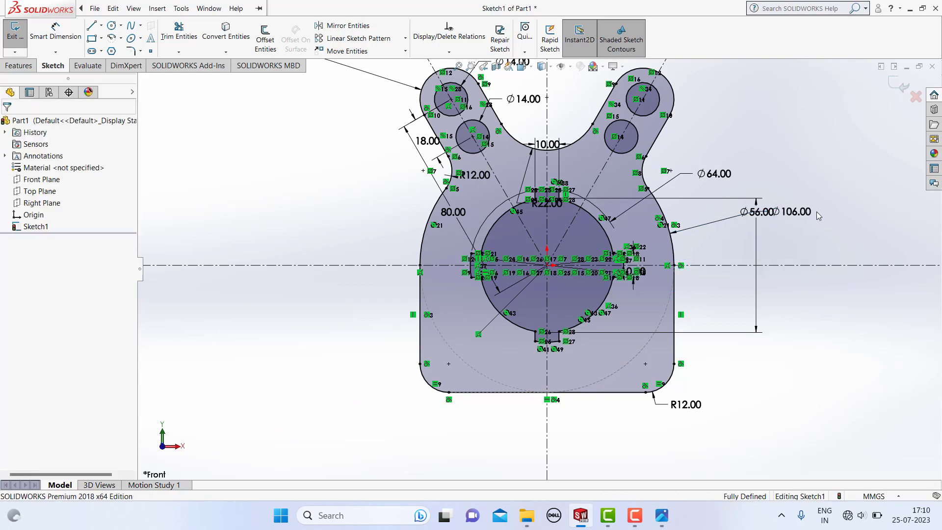
click(893, 84)
mouse_move(821, 154)
middle_down()
mouse_move(729, 221)
mouse_move(695, 212)
middle_up()
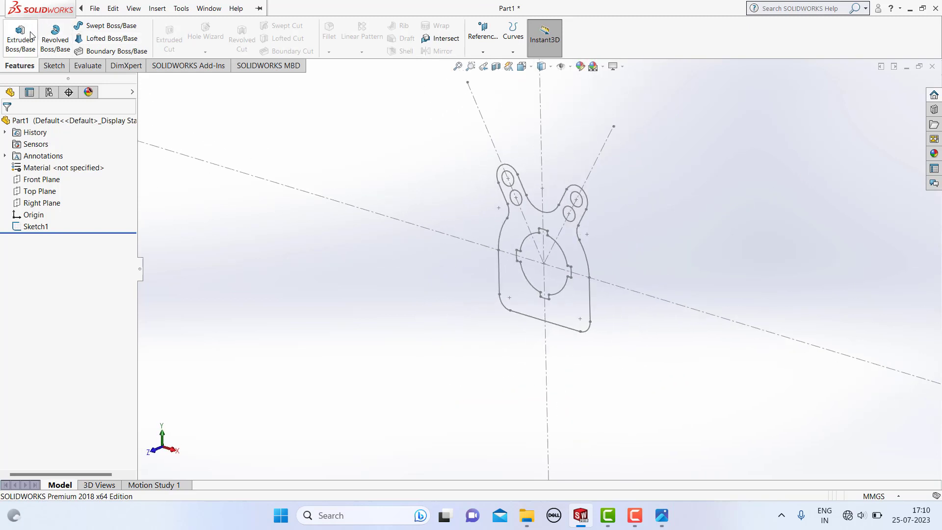
Step: Extrude Sketch1 blind 10 mm into Boss-Extrude1 and rotate to inspect the bracket
double_click(36, 227)
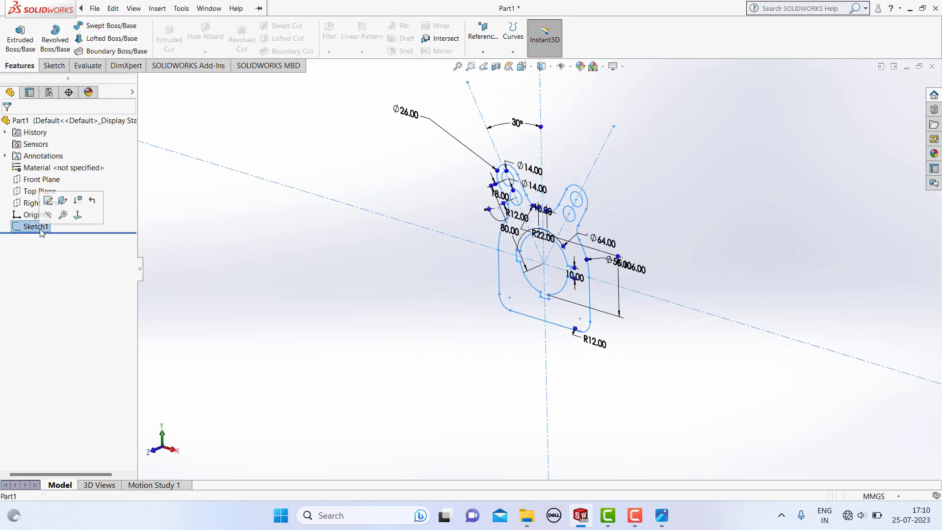
click(30, 51)
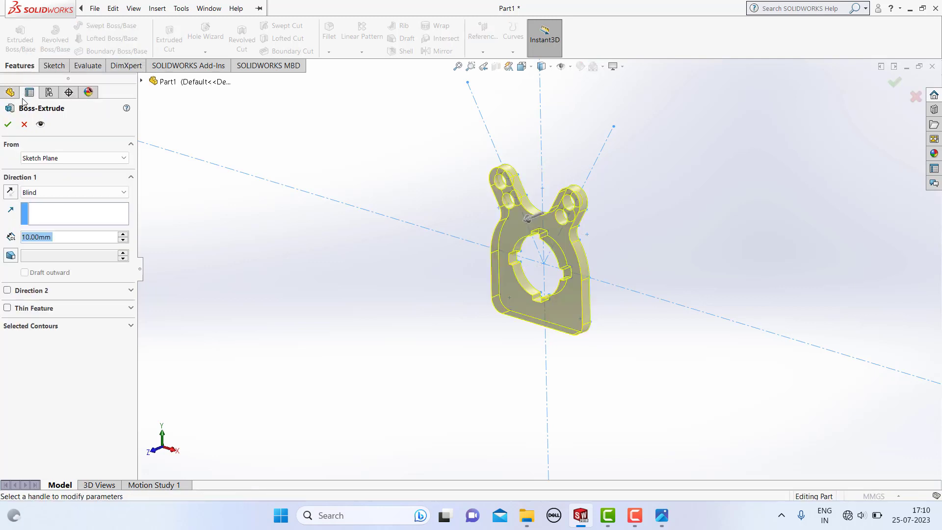
click(8, 125)
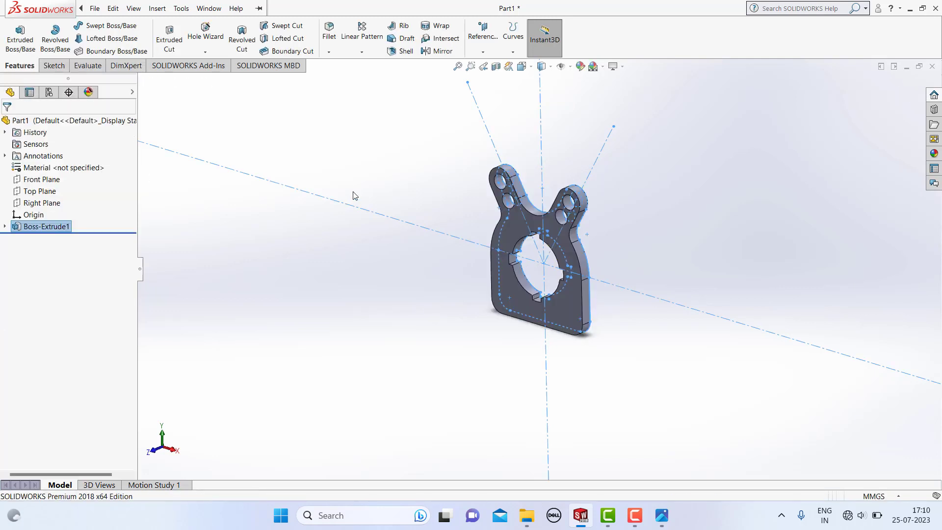
click(364, 263)
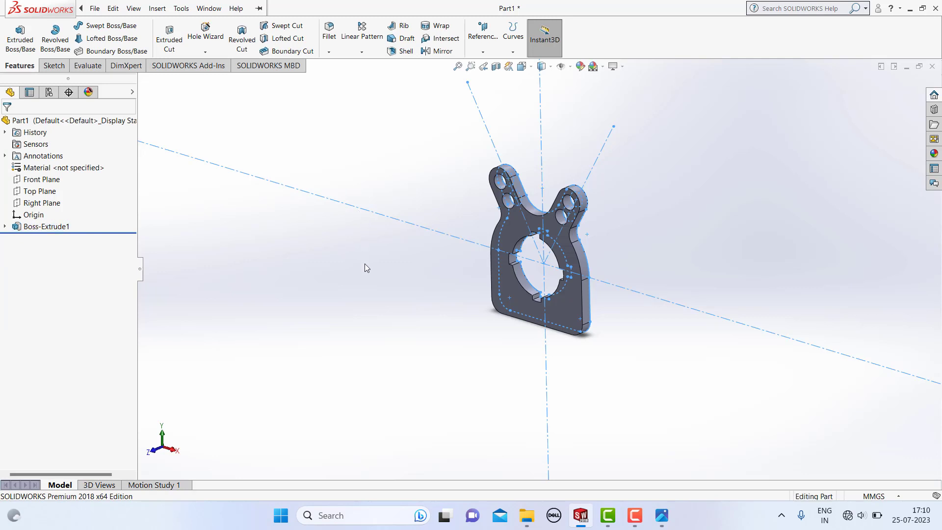
scroll(437, 231, down, 5)
middle_drag(499, 222, 464, 210)
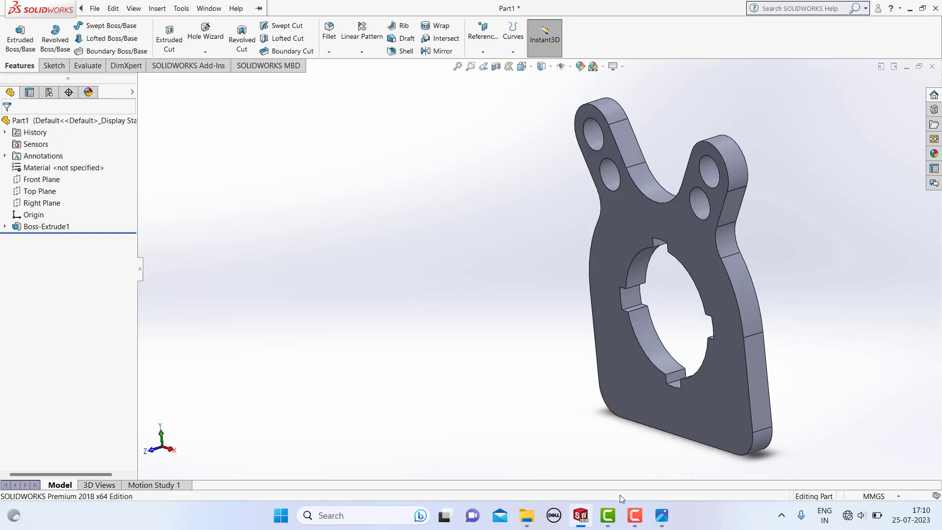
click(593, 515)
click(593, 514)
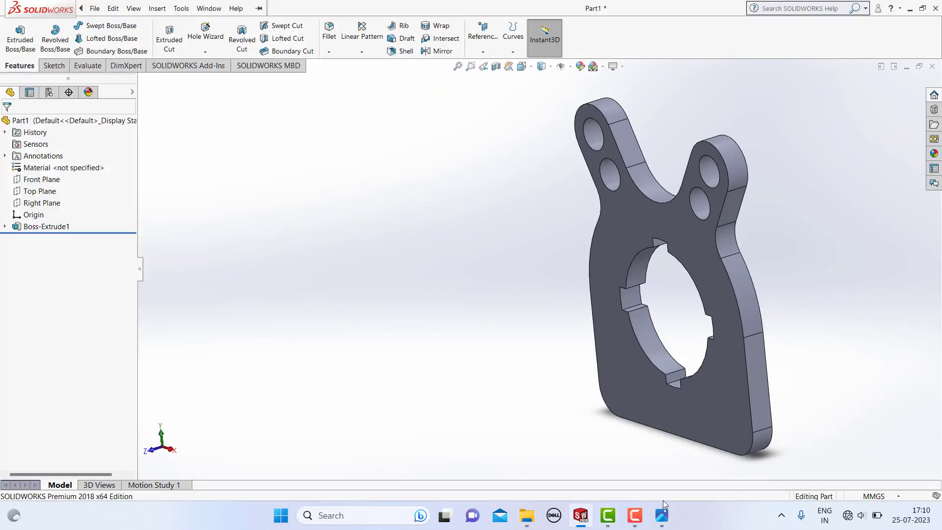